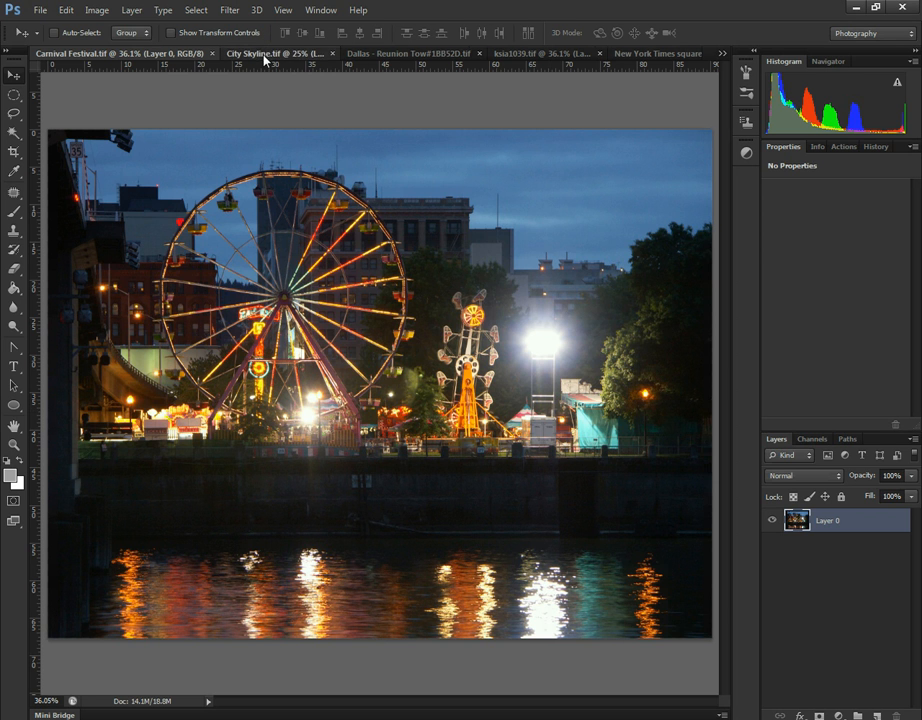
- Examine the open Carnival Festival, City Skyline, Dallas, ksia1039 and New York Times Square images in turn
{"action": "left_click", "coordinate": [265, 54]}
{"action": "left_click", "coordinate": [354, 54]}
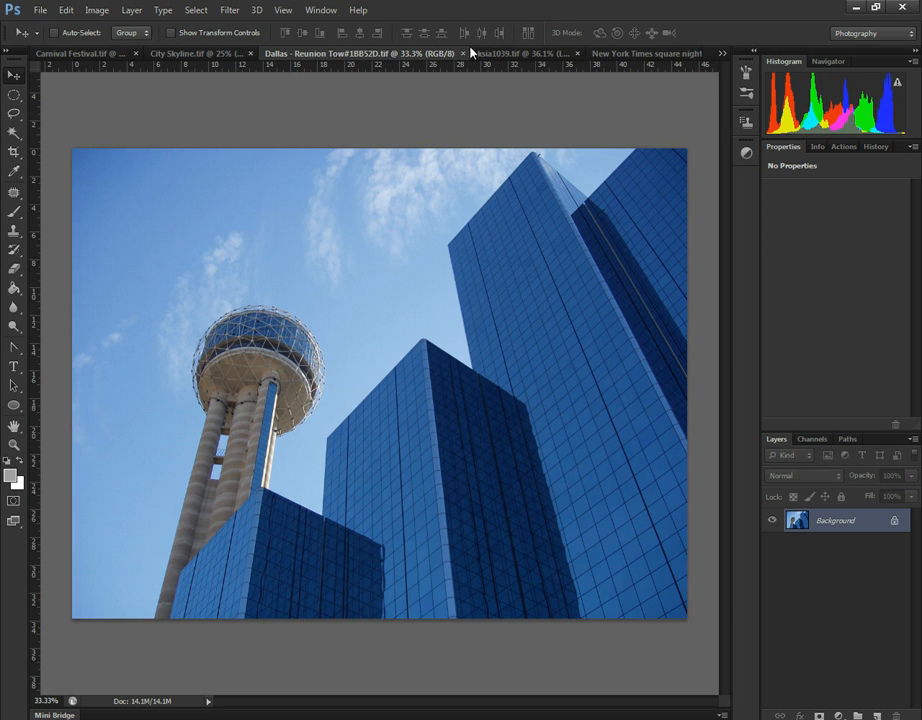
{"action": "left_click", "coordinate": [515, 54]}
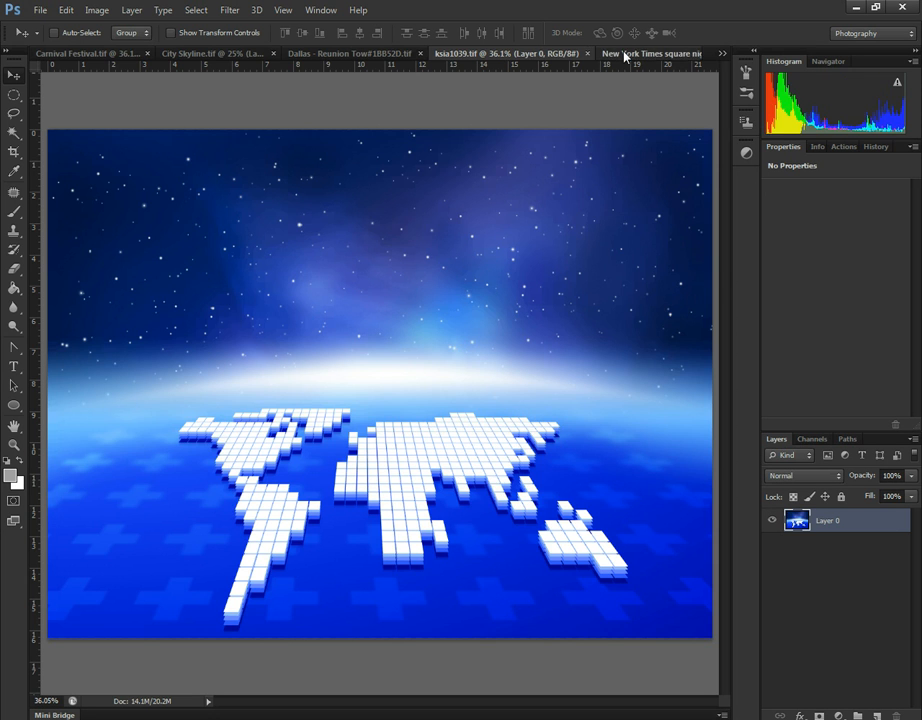
{"action": "left_click", "coordinate": [626, 54]}
{"action": "left_click", "coordinate": [378, 54]}
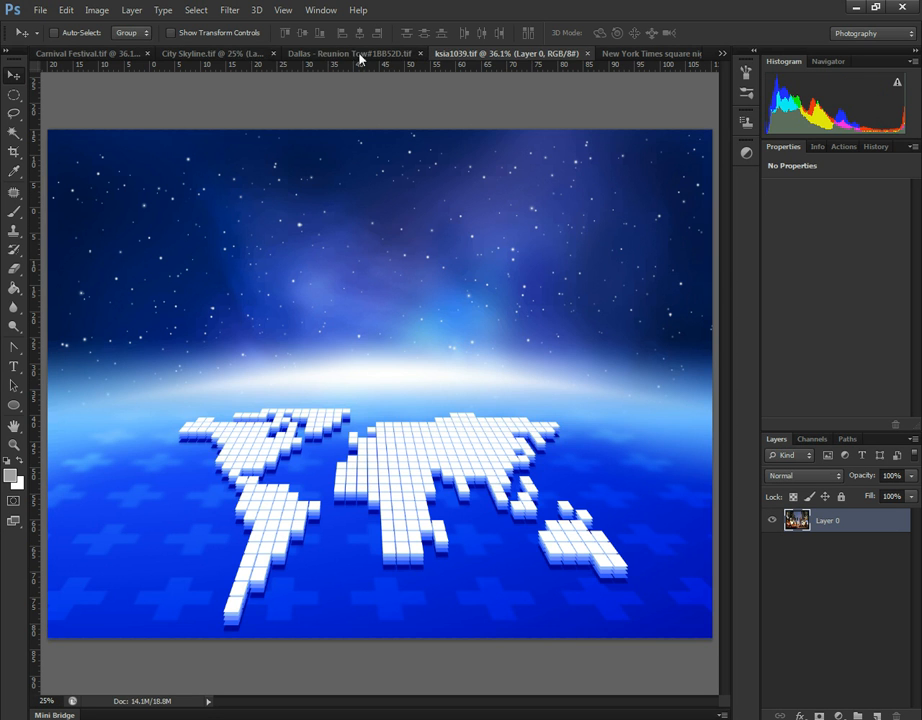
{"action": "left_click", "coordinate": [324, 54]}
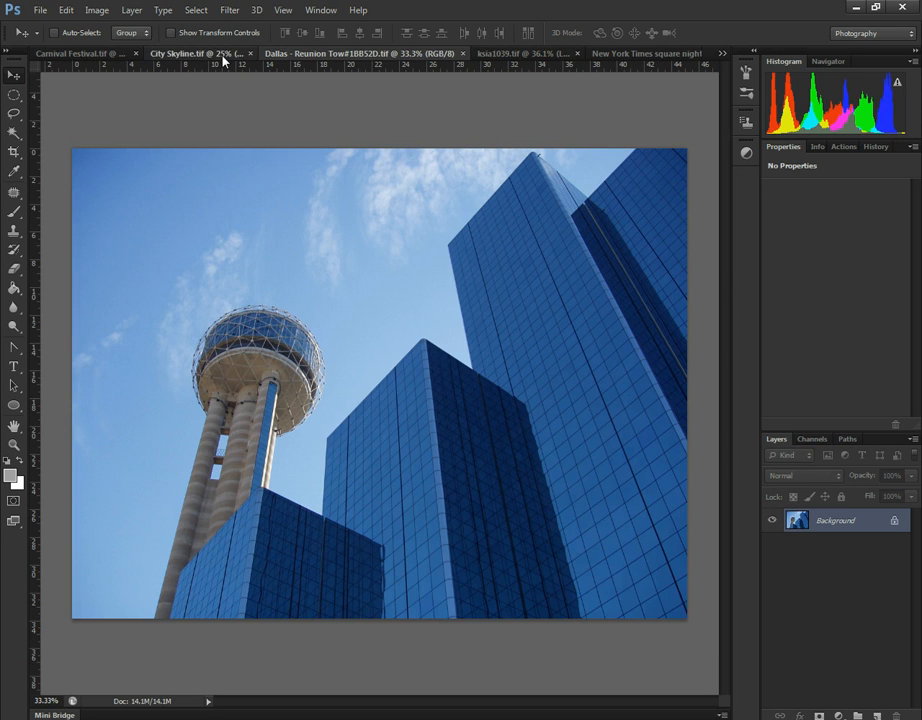
{"action": "left_click", "coordinate": [205, 54]}
{"action": "left_click", "coordinate": [112, 55]}
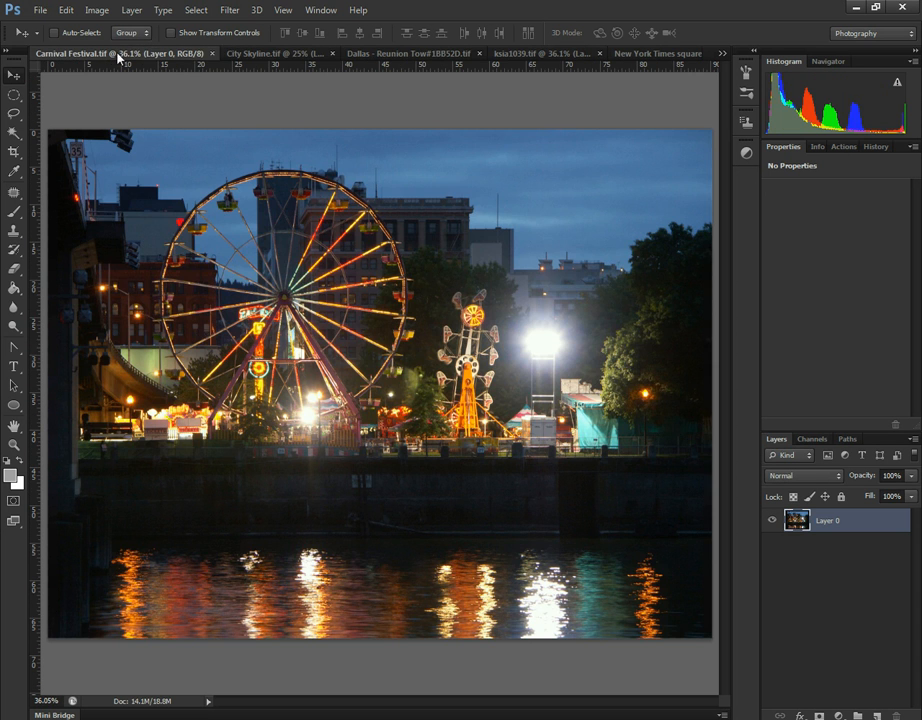
{"action": "left_click", "coordinate": [288, 54]}
{"action": "left_click", "coordinate": [390, 53]}
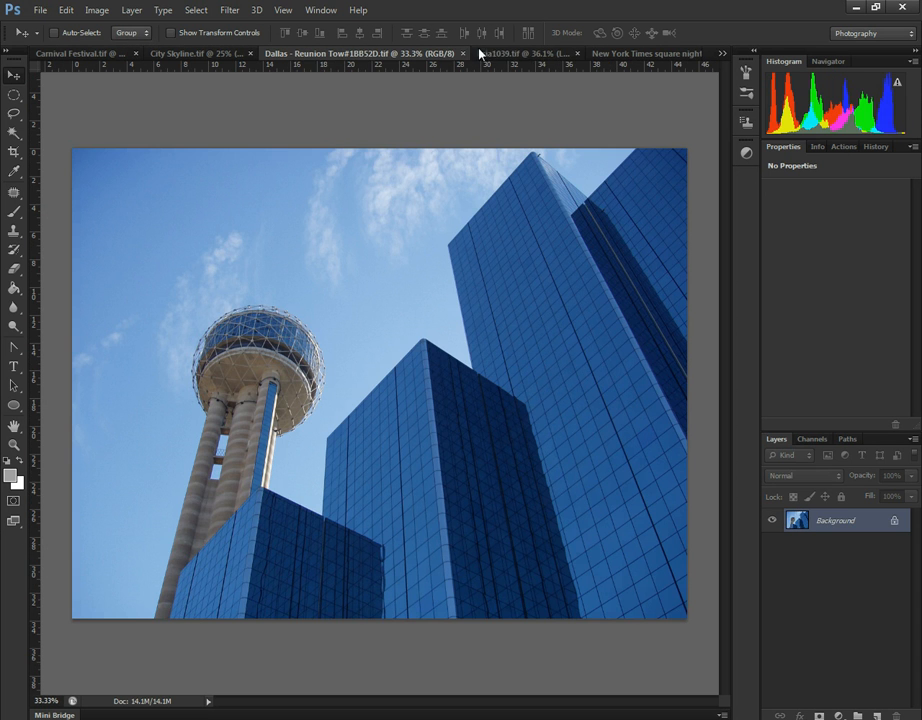
{"action": "left_click", "coordinate": [540, 55]}
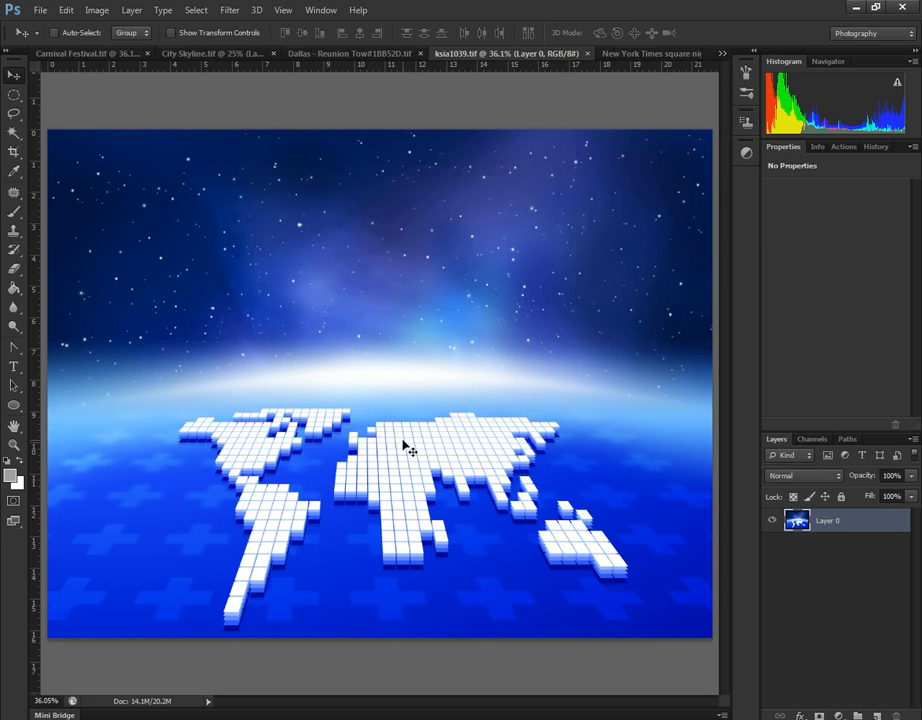
{"action": "left_click", "coordinate": [68, 54]}
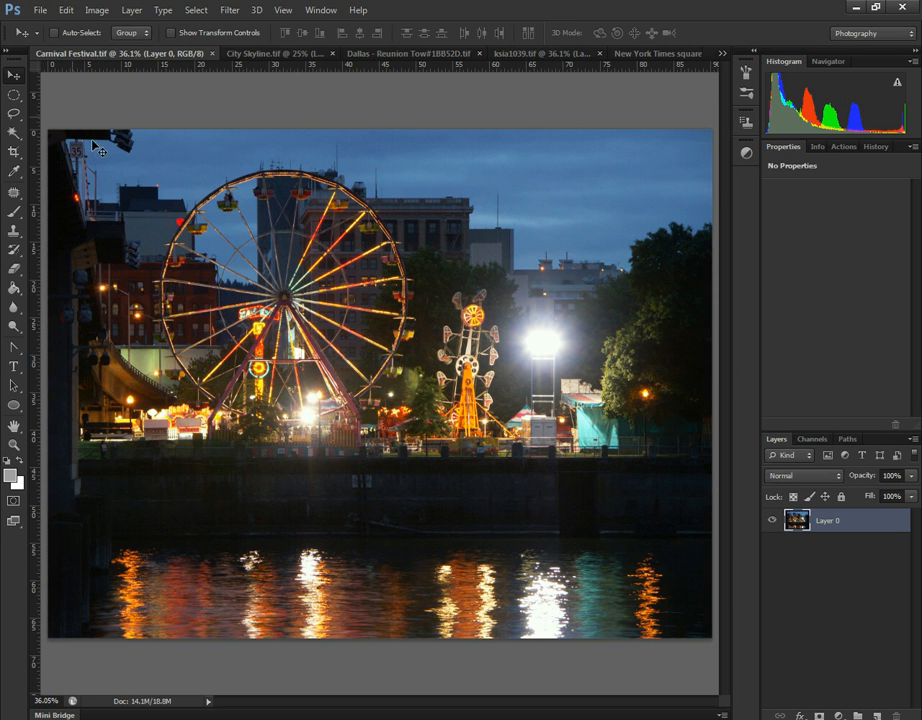
- Check the Carnival Festival image's edit history and the Crop tool's size settings, and compare the Dallas image
{"action": "left_click", "coordinate": [876, 147]}
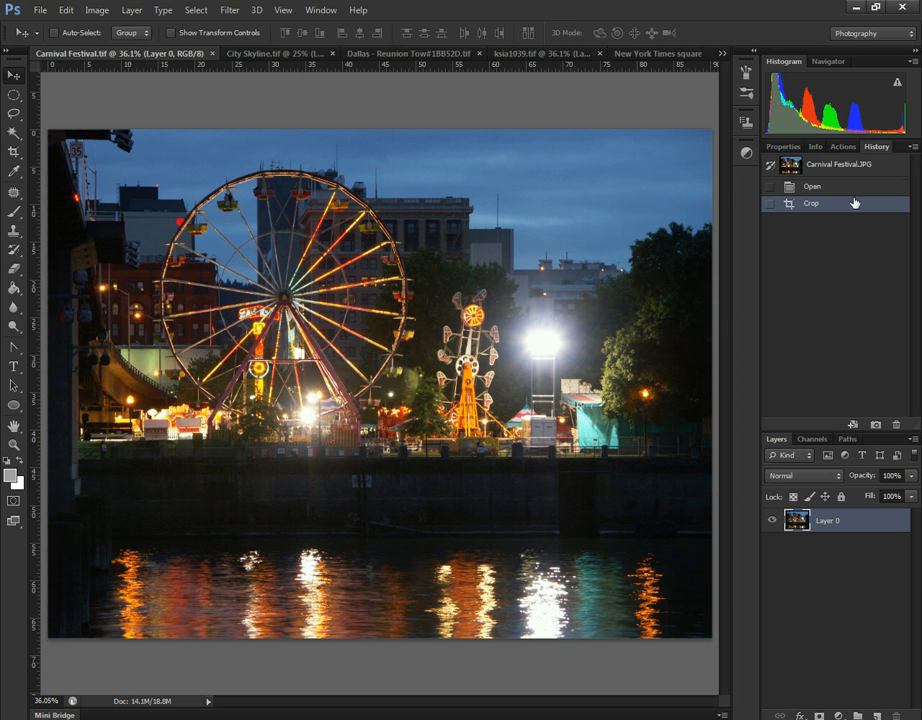
{"action": "left_click", "coordinate": [14, 152]}
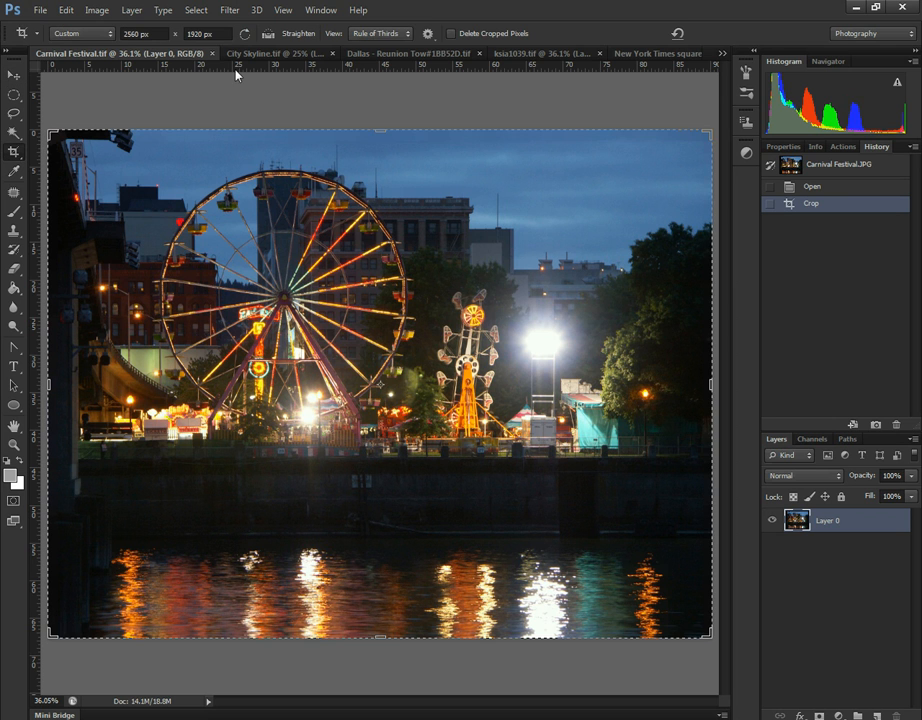
{"action": "left_click", "coordinate": [414, 53]}
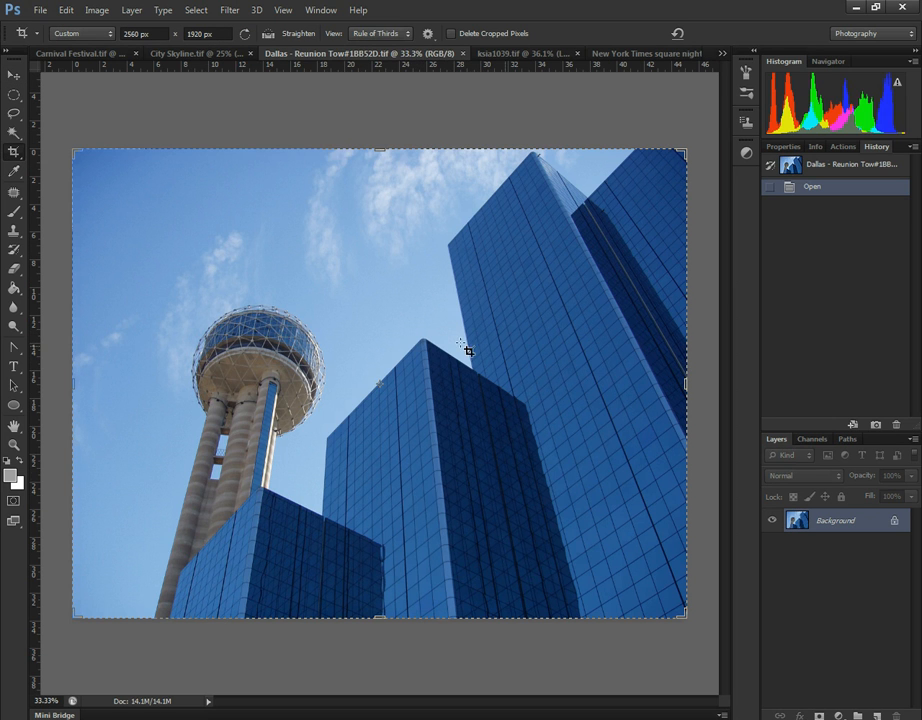
- Run Merge to HDR Pro with all currently open files as sources and dismiss the different-cameras warning
{"action": "left_click", "coordinate": [40, 12]}
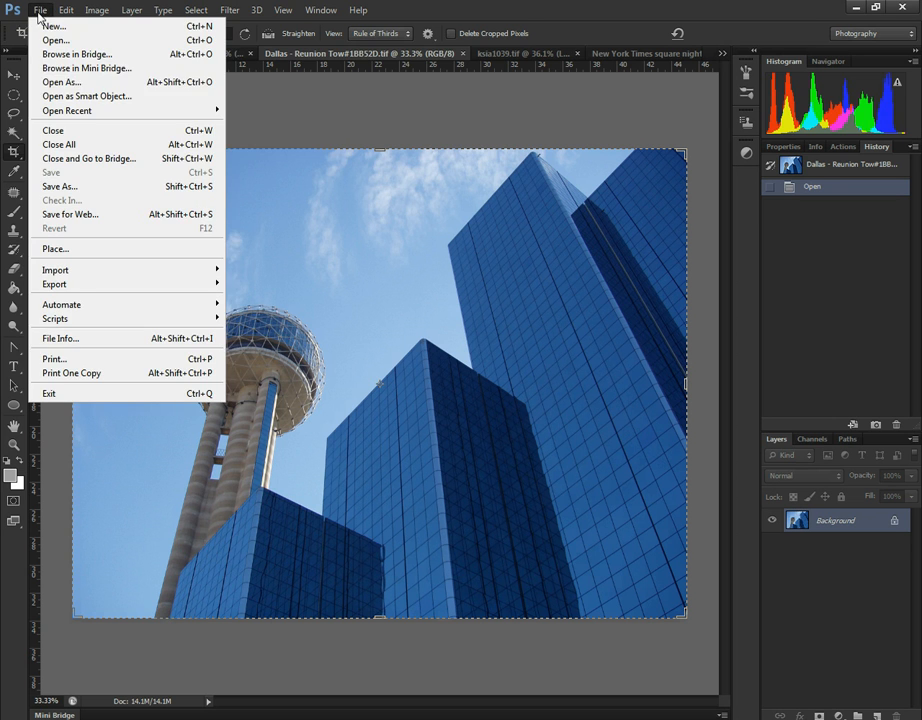
{"action": "left_click", "coordinate": [468, 6]}
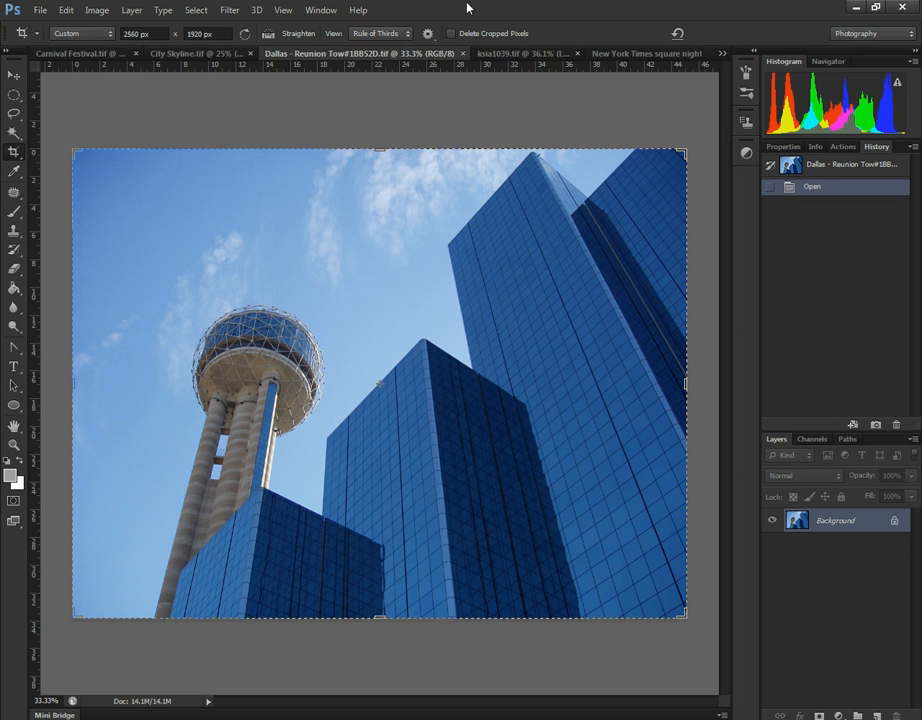
{"action": "left_click", "coordinate": [10, 75]}
{"action": "left_click", "coordinate": [39, 10]}
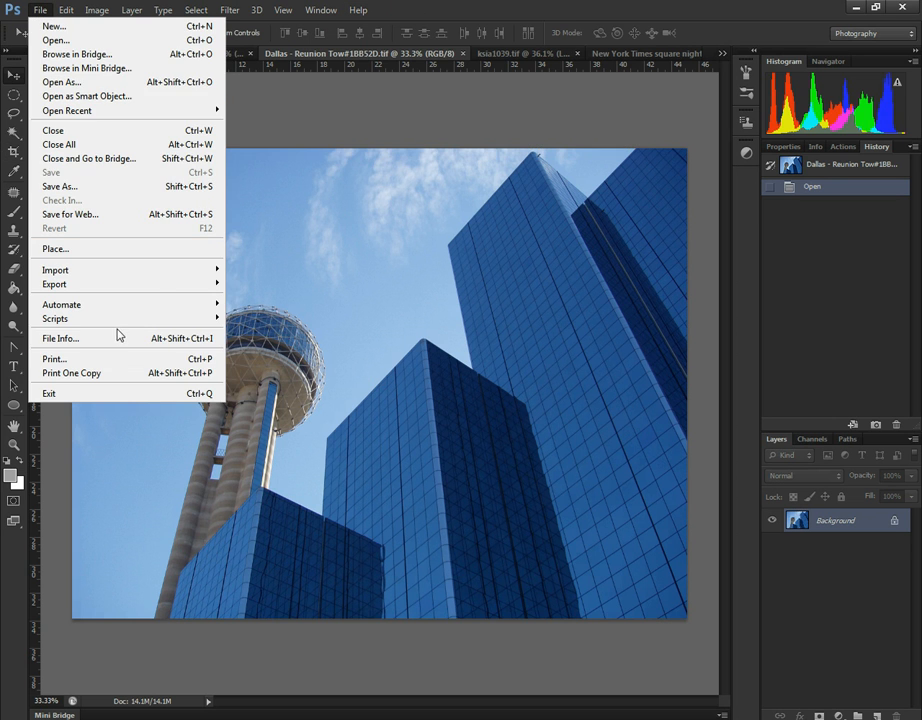
{"action": "mouse_move", "coordinate": [140, 306]}
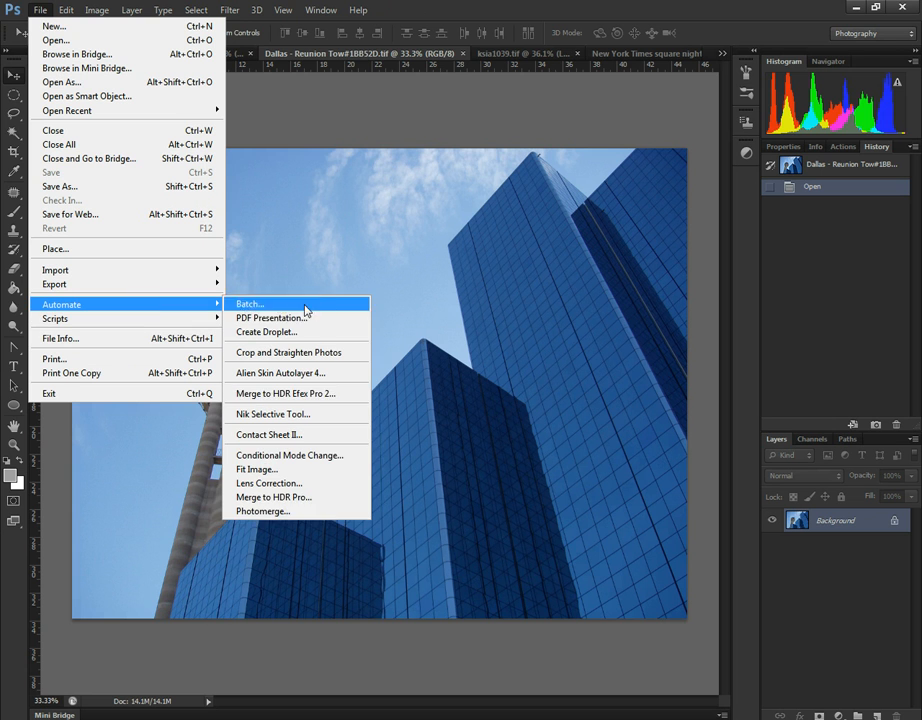
{"action": "left_click", "coordinate": [331, 505]}
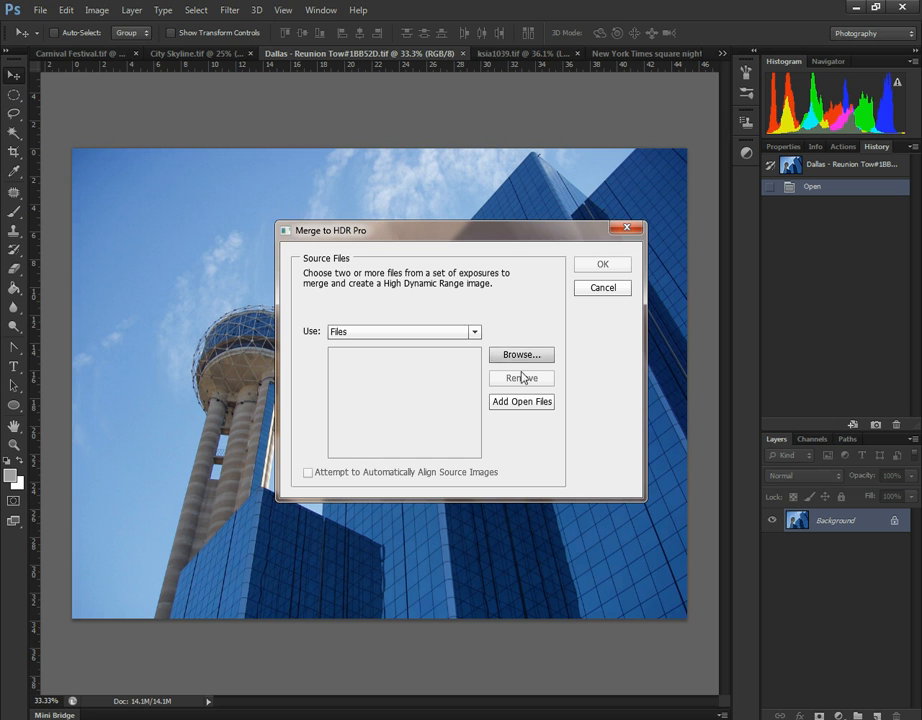
{"action": "left_click", "coordinate": [525, 403]}
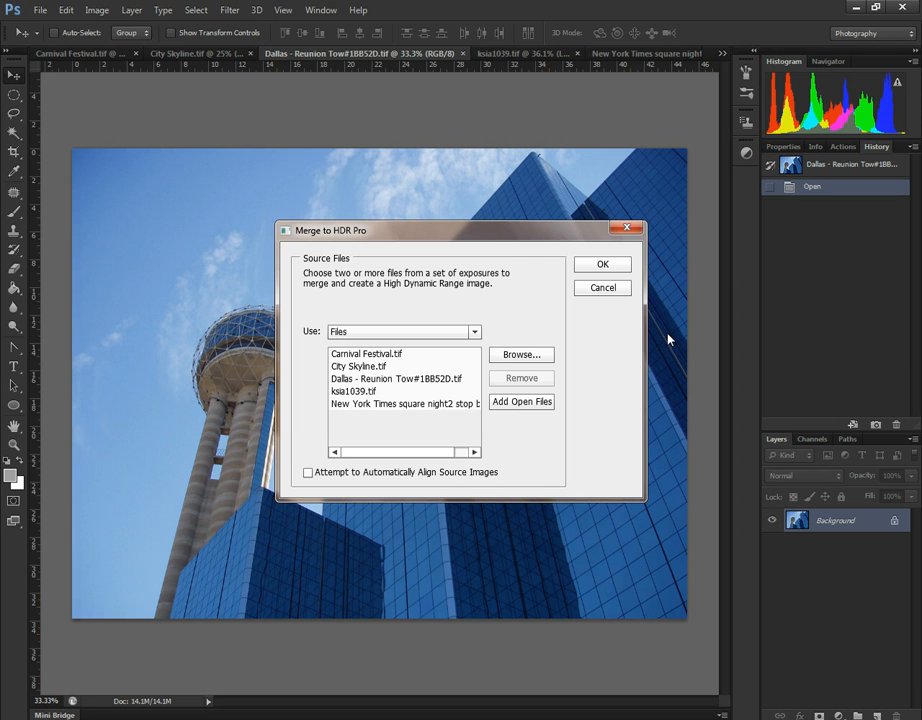
{"action": "left_click", "coordinate": [604, 266]}
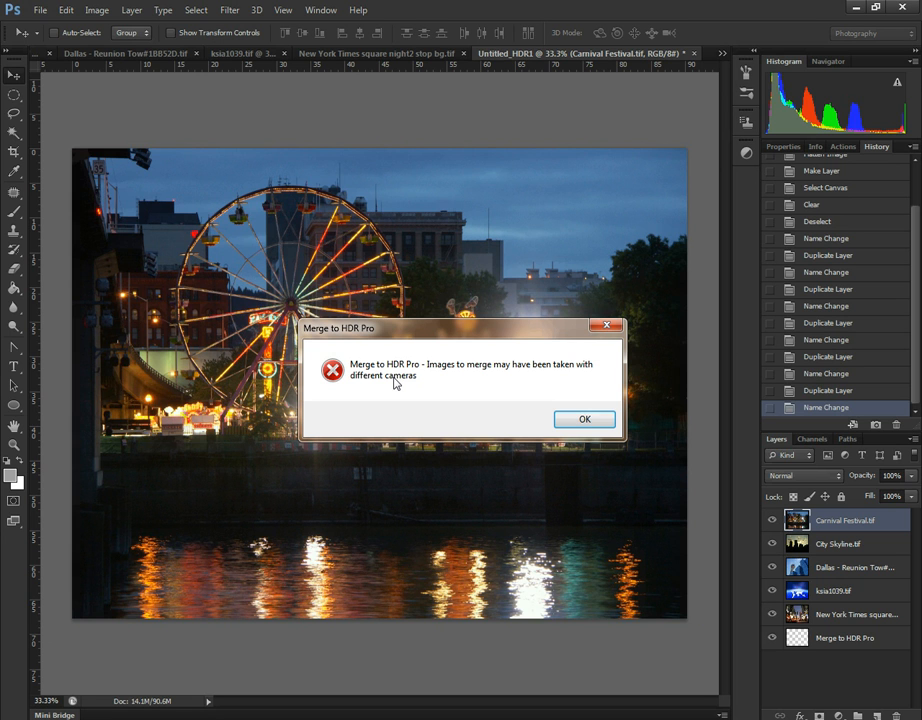
{"action": "left_click", "coordinate": [578, 420]}
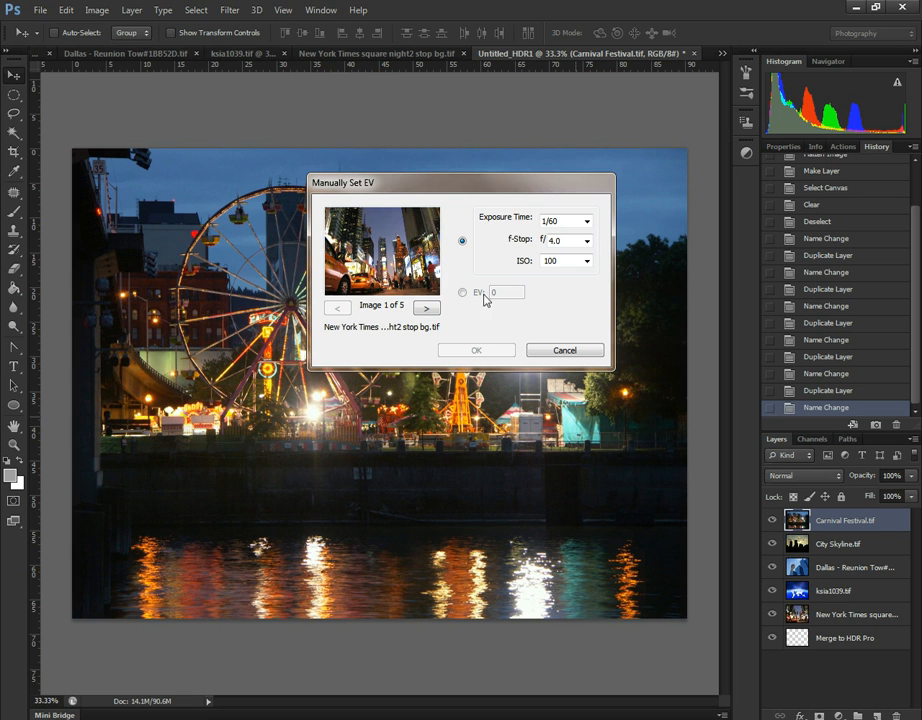
- Look through the exposure settings of all five source images in the Manually Set EV dialog
{"action": "left_click", "coordinate": [427, 309]}
{"action": "left_click", "coordinate": [427, 309]}
{"action": "left_click", "coordinate": [428, 310]}
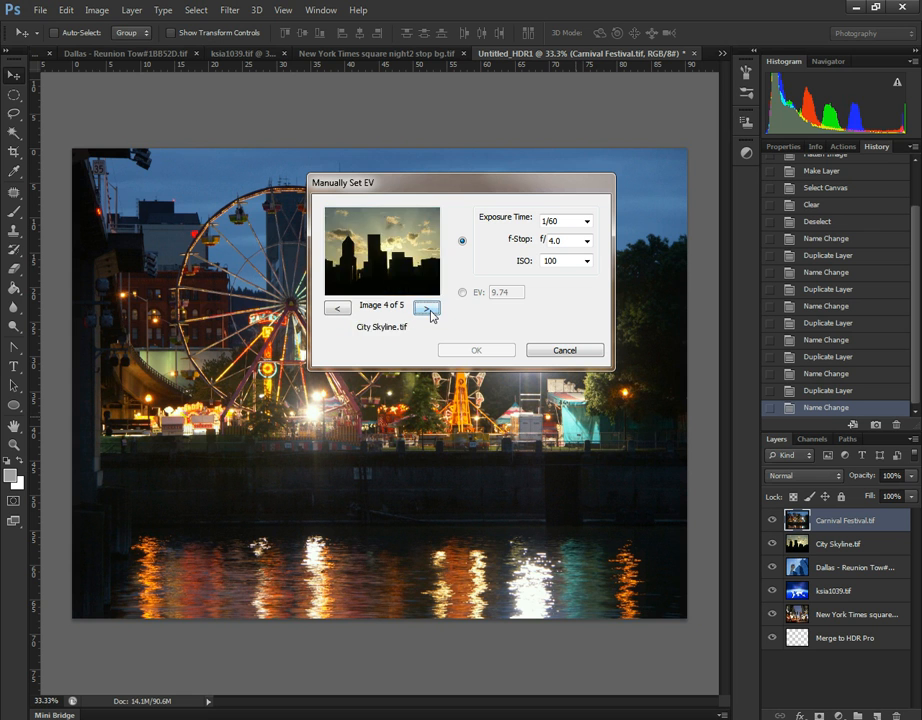
{"action": "left_click", "coordinate": [428, 310]}
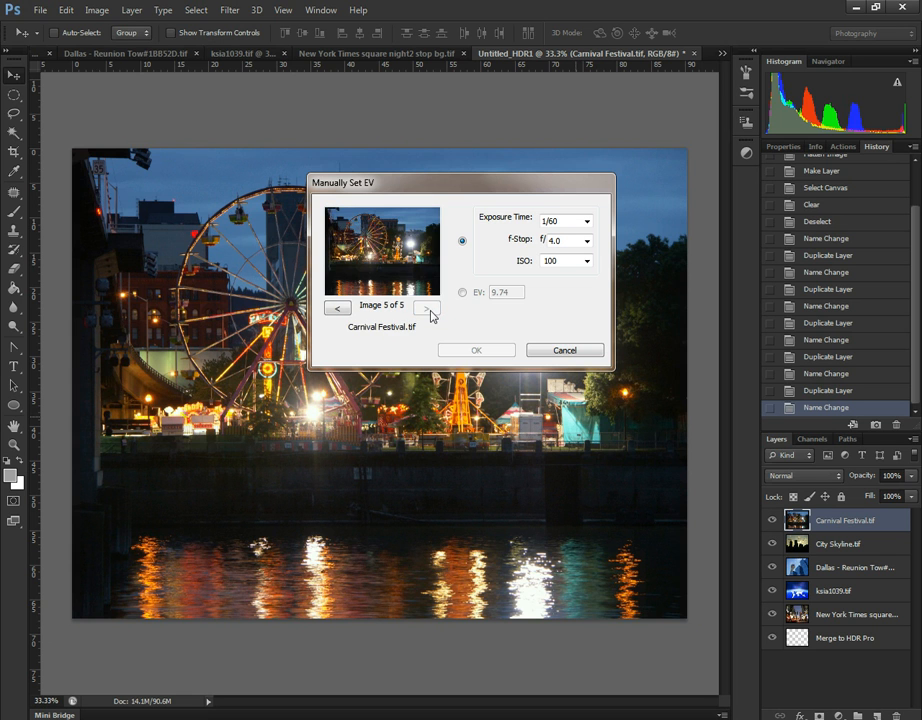
{"action": "left_click", "coordinate": [337, 309]}
{"action": "left_click", "coordinate": [337, 309]}
{"action": "left_click", "coordinate": [337, 309]}
{"action": "left_click", "coordinate": [337, 309]}
{"action": "left_click", "coordinate": [427, 309]}
{"action": "left_click", "coordinate": [427, 309]}
{"action": "left_click", "coordinate": [427, 309]}
{"action": "left_click", "coordinate": [427, 309]}
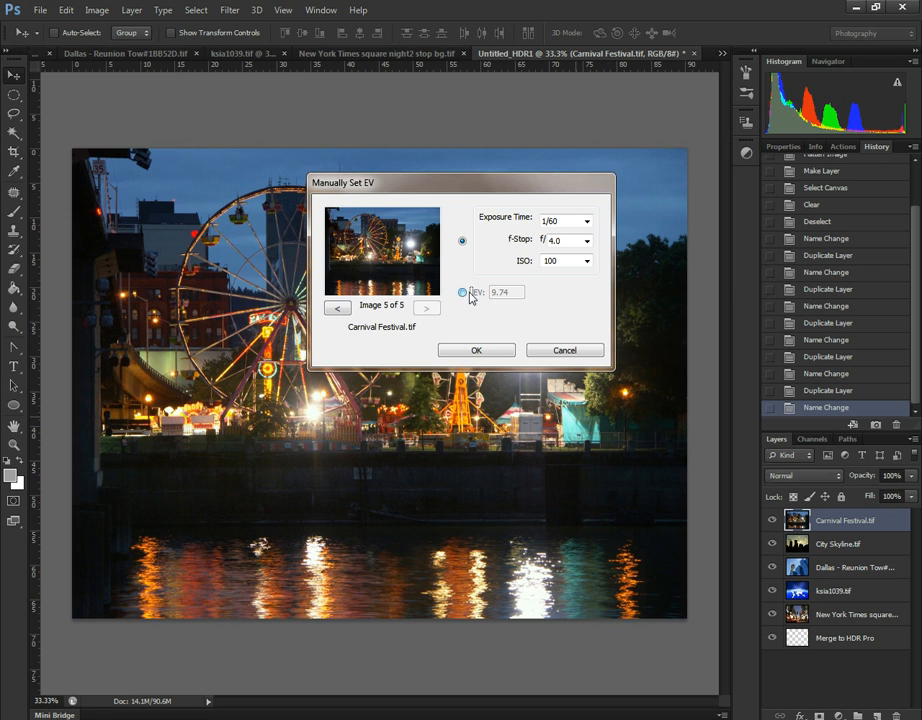
- Switch the source images to manual EV entry and set the EV of Carnival Festival.tif to 1
{"action": "left_click", "coordinate": [463, 293]}
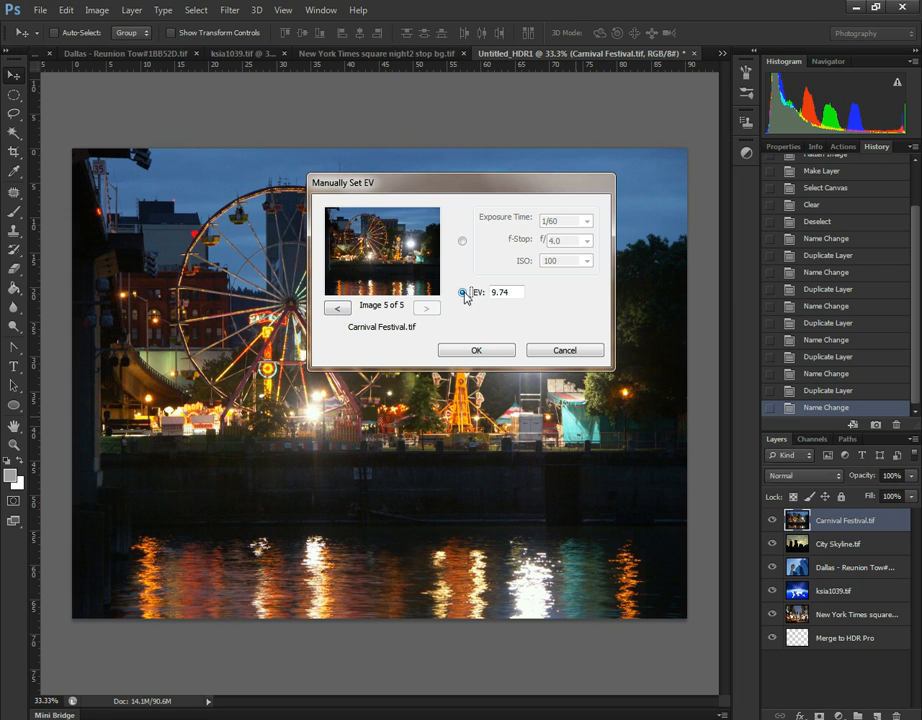
{"action": "left_click", "coordinate": [337, 309]}
{"action": "left_click", "coordinate": [337, 309]}
{"action": "left_click", "coordinate": [338, 310]}
{"action": "left_click", "coordinate": [338, 310]}
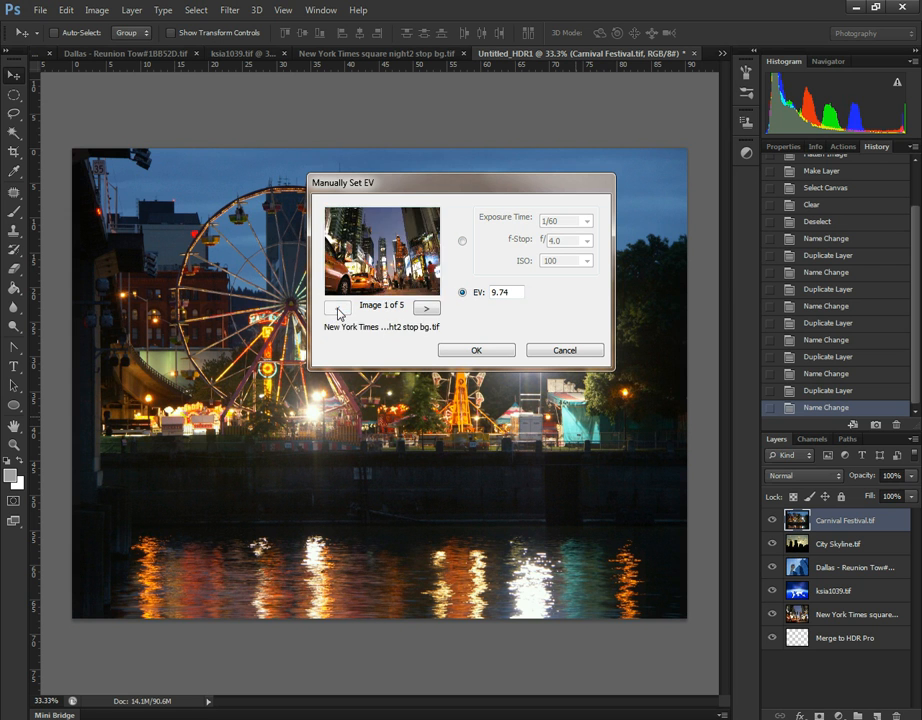
{"action": "left_click", "coordinate": [428, 309]}
{"action": "left_click", "coordinate": [428, 309]}
{"action": "left_click", "coordinate": [428, 309]}
{"action": "left_click", "coordinate": [428, 309]}
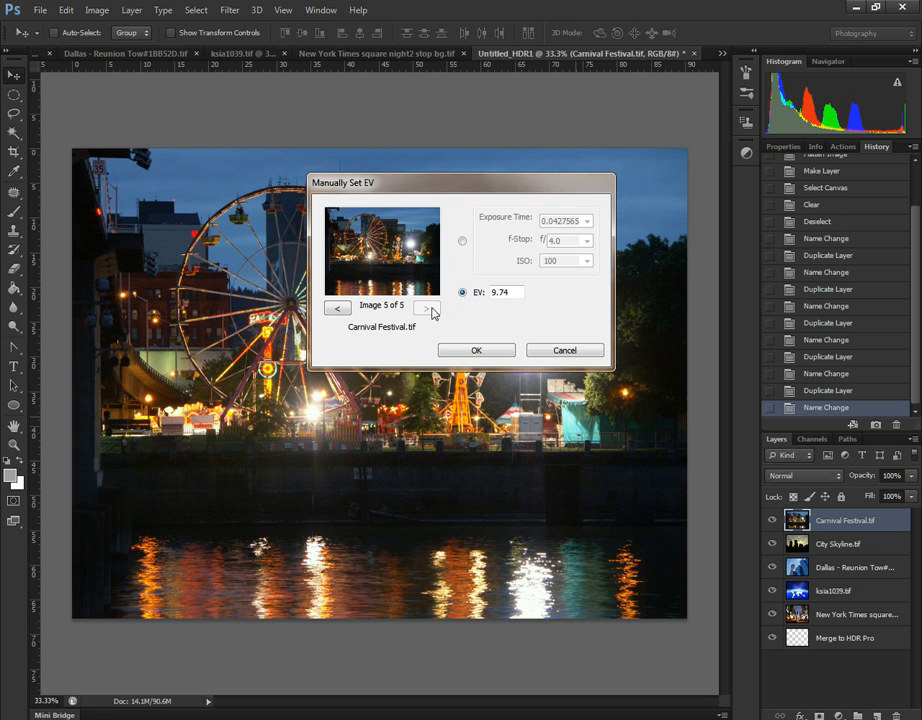
{"action": "double_click", "coordinate": [507, 292]}
{"action": "type", "text": "1"}
- Set the EV of City Skyline.tif to 2 and that of the Dallas Reunion Tower image to 3
{"action": "left_click", "coordinate": [337, 309]}
{"action": "left_click", "coordinate": [460, 292]}
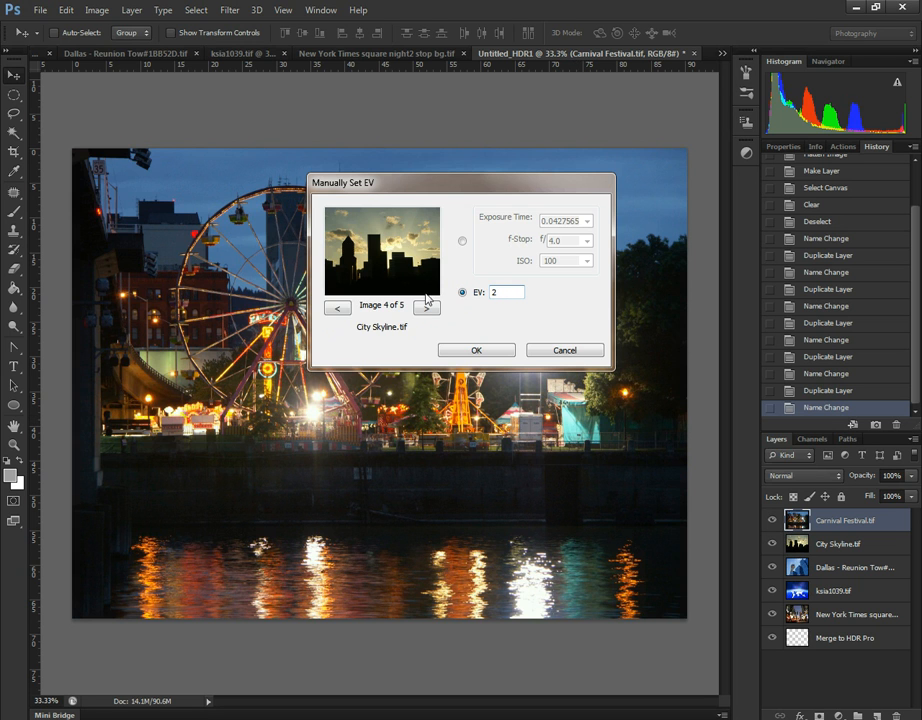
{"action": "left_click", "coordinate": [337, 308]}
{"action": "left_click", "coordinate": [474, 295]}
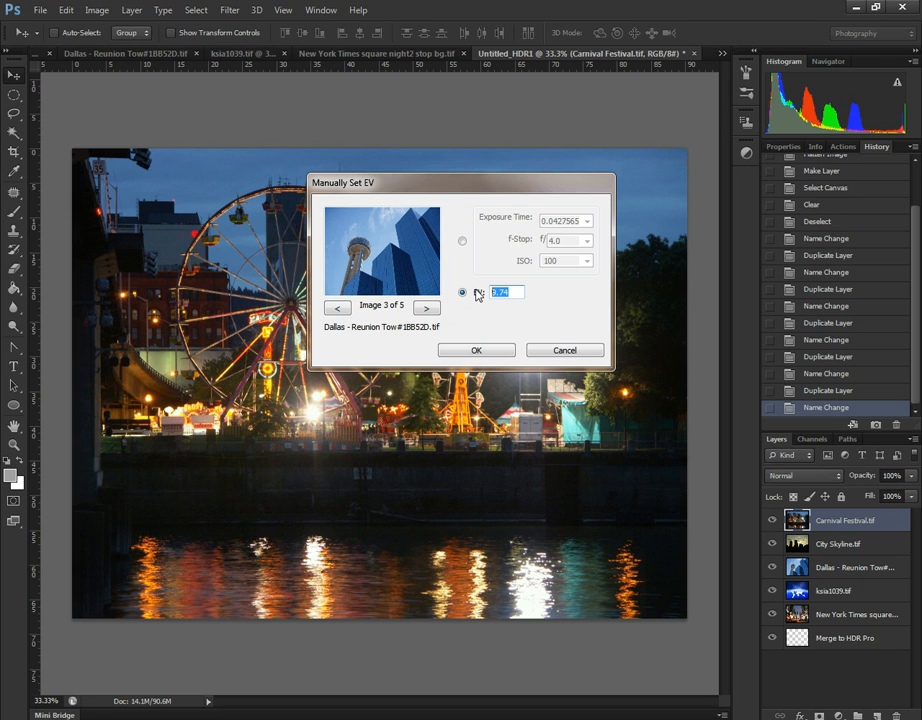
- Set the EV of ksia1039.tif to 4, go on to the New York image and accept the exposure values for merging
{"action": "left_click", "coordinate": [337, 308]}
{"action": "left_click", "coordinate": [462, 292]}
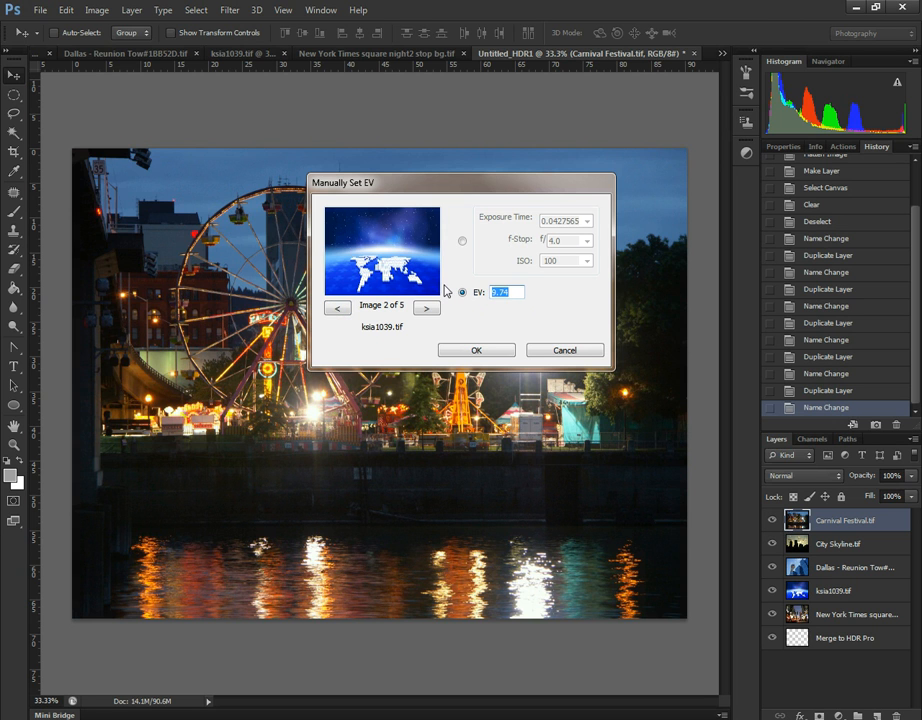
{"action": "type", "text": "4"}
{"action": "left_click", "coordinate": [337, 308]}
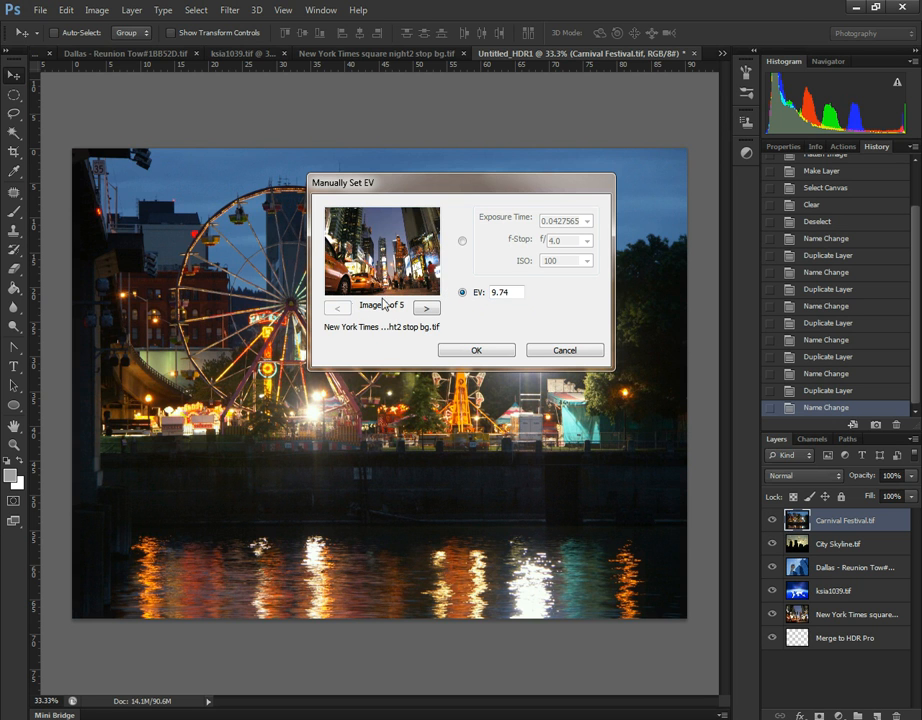
{"action": "left_click", "coordinate": [462, 292]}
{"action": "type", "text": "5"}
{"action": "left_click", "coordinate": [477, 352]}
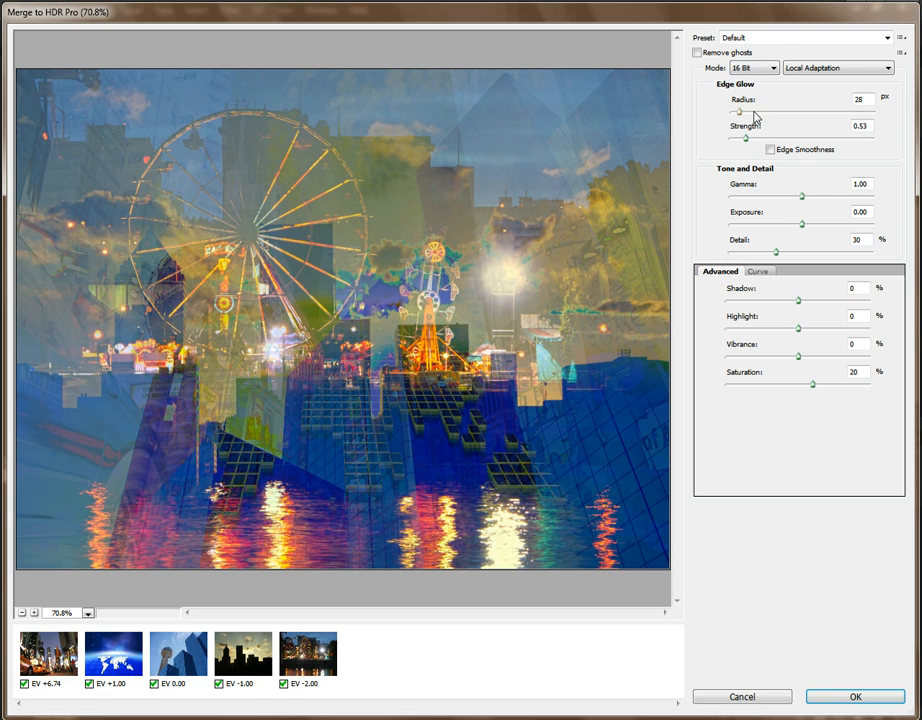
- Try the Monochromatic Artistic, More Saturated and Photorealistic presets on the HDR merge
{"action": "left_click", "coordinate": [849, 69]}
{"action": "left_click", "coordinate": [849, 69]}
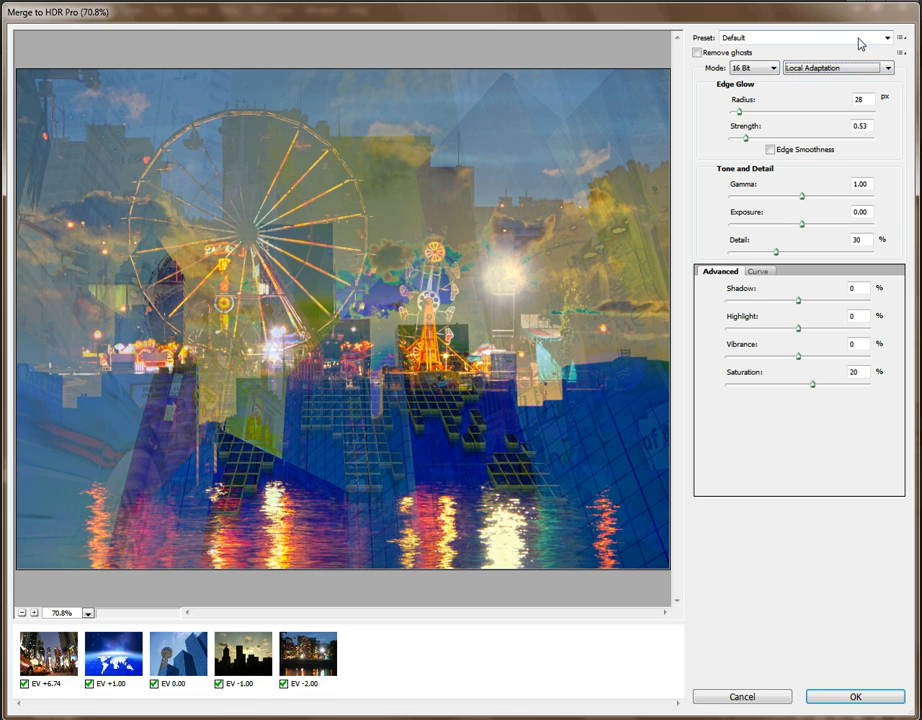
{"action": "left_click", "coordinate": [860, 37]}
{"action": "left_click", "coordinate": [780, 99]}
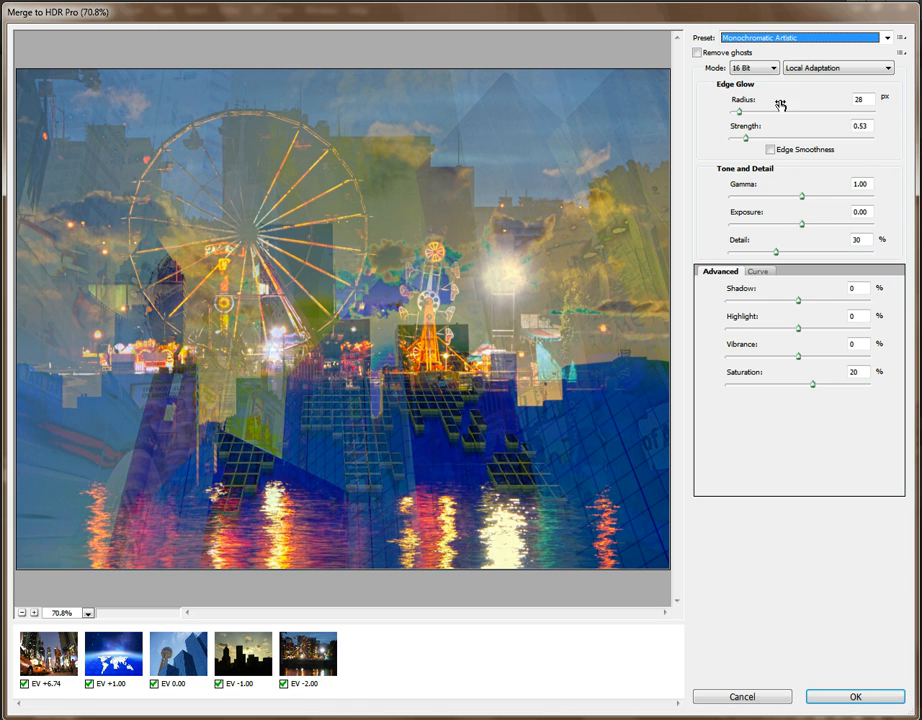
{"action": "left_click", "coordinate": [788, 38]}
{"action": "left_click", "coordinate": [762, 146]}
{"action": "left_click", "coordinate": [788, 38]}
{"action": "left_click", "coordinate": [755, 178]}
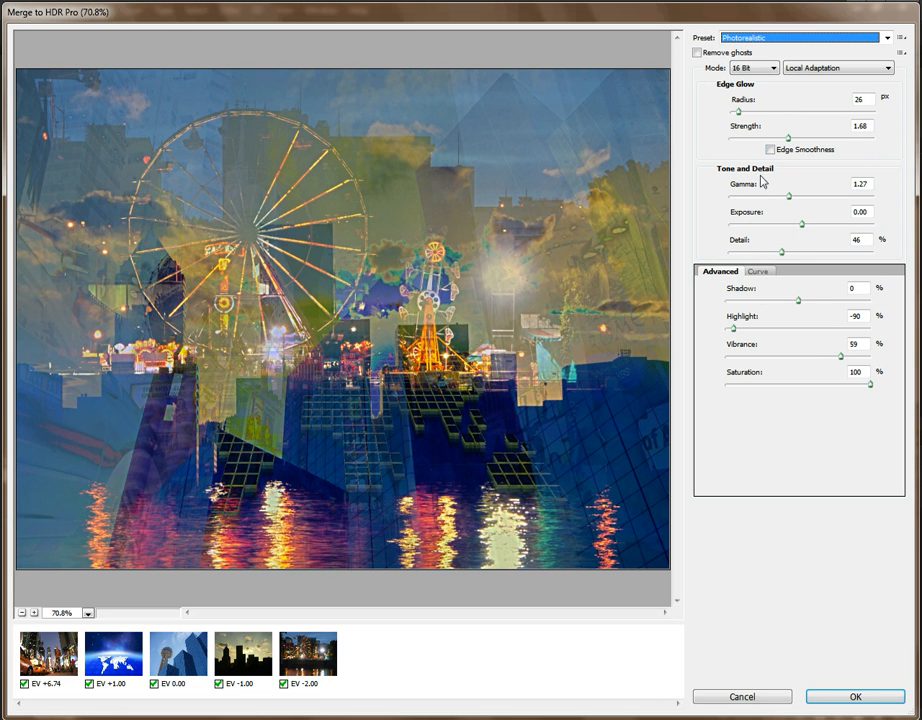
- Apply the Saturated preset to the HDR merge
{"action": "left_click", "coordinate": [815, 38]}
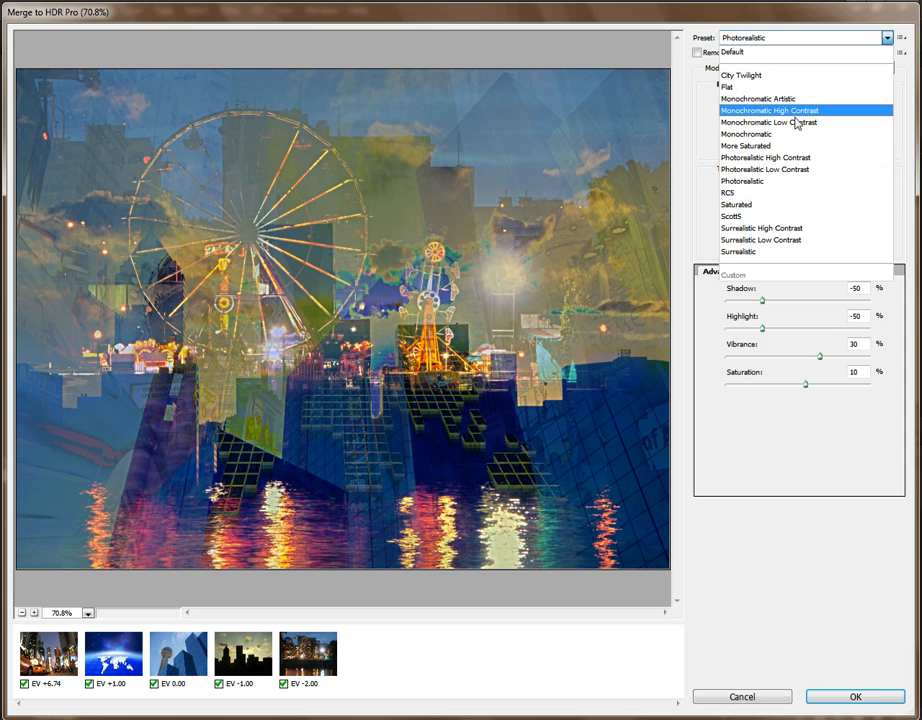
{"action": "left_click", "coordinate": [755, 204]}
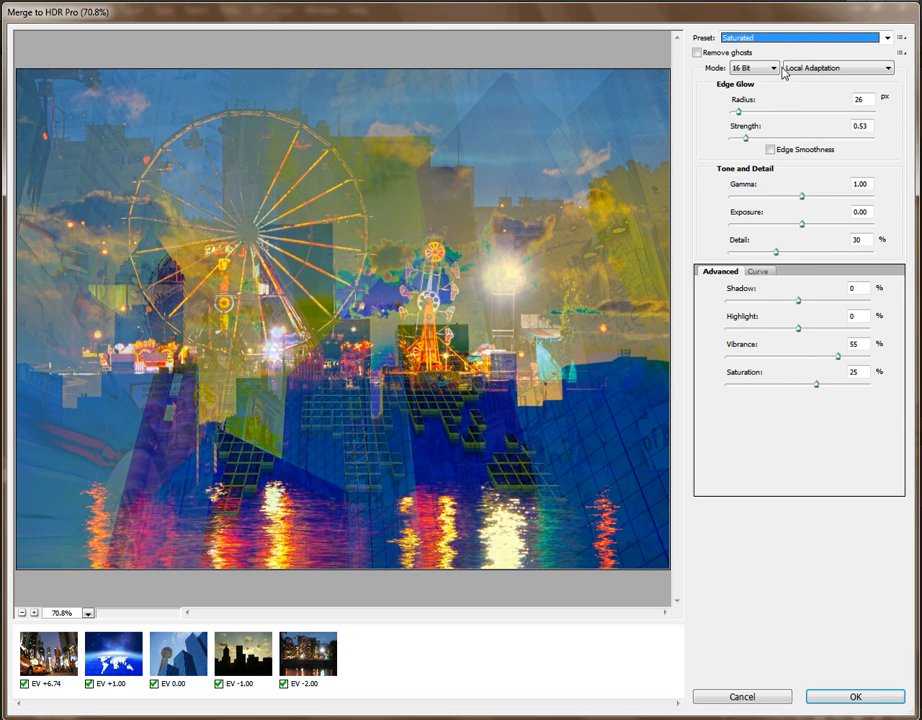
- Try the City Twilight preset on the HDR merge, and return it to the Default preset
{"action": "left_click", "coordinate": [794, 39]}
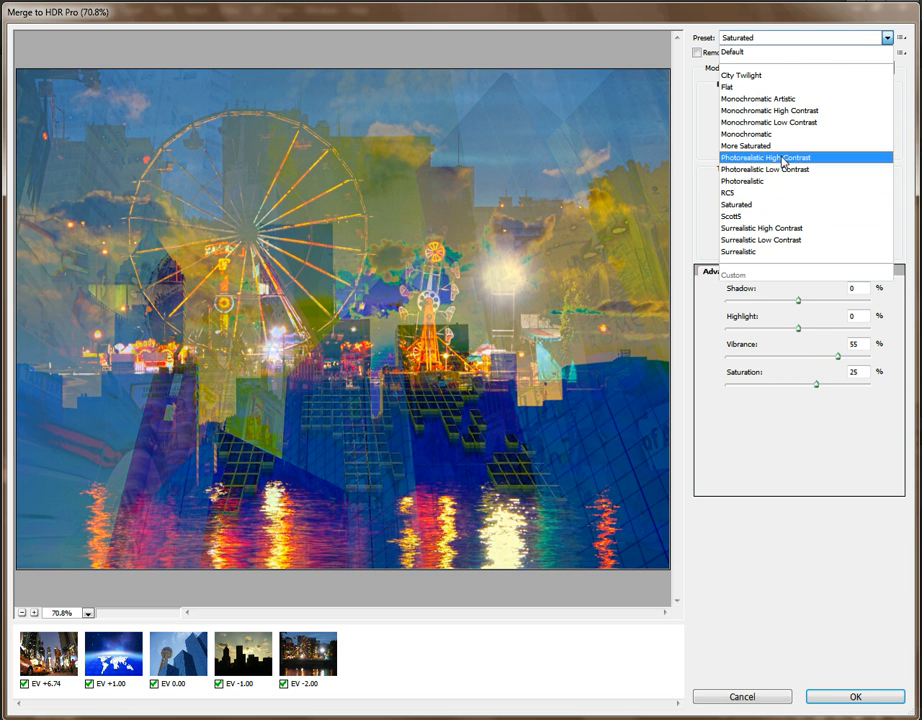
{"action": "left_click", "coordinate": [776, 75]}
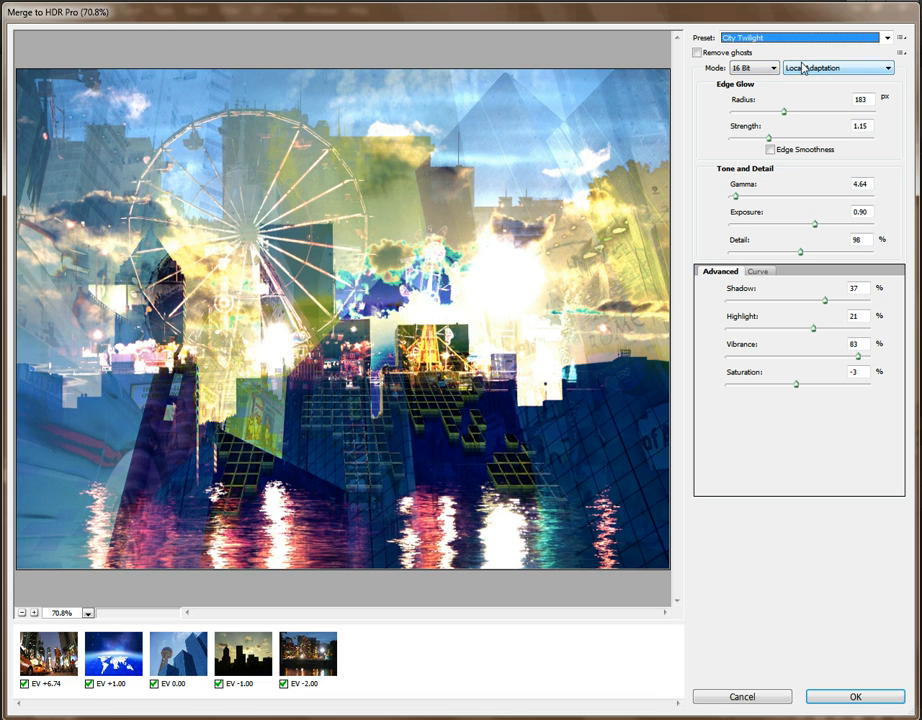
{"action": "left_click", "coordinate": [806, 39]}
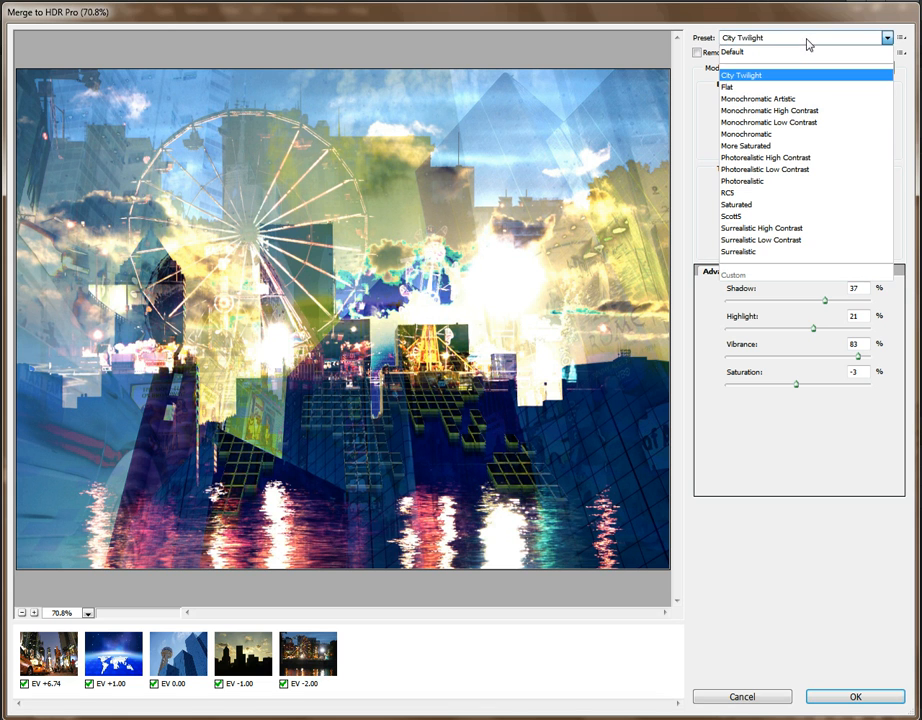
{"action": "left_click", "coordinate": [764, 53]}
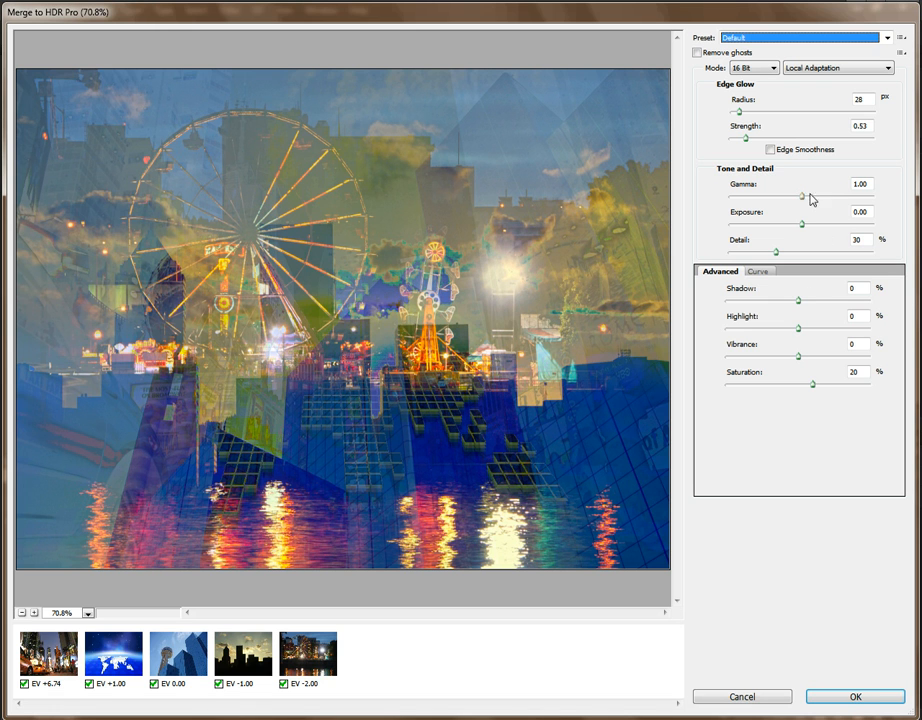
- Set the merge's Gamma to 1.06, Exposure to -1.35 and Detail to 196%
{"action": "left_click_drag", "start_coordinate": [801, 203], "coordinate": [782, 226]}
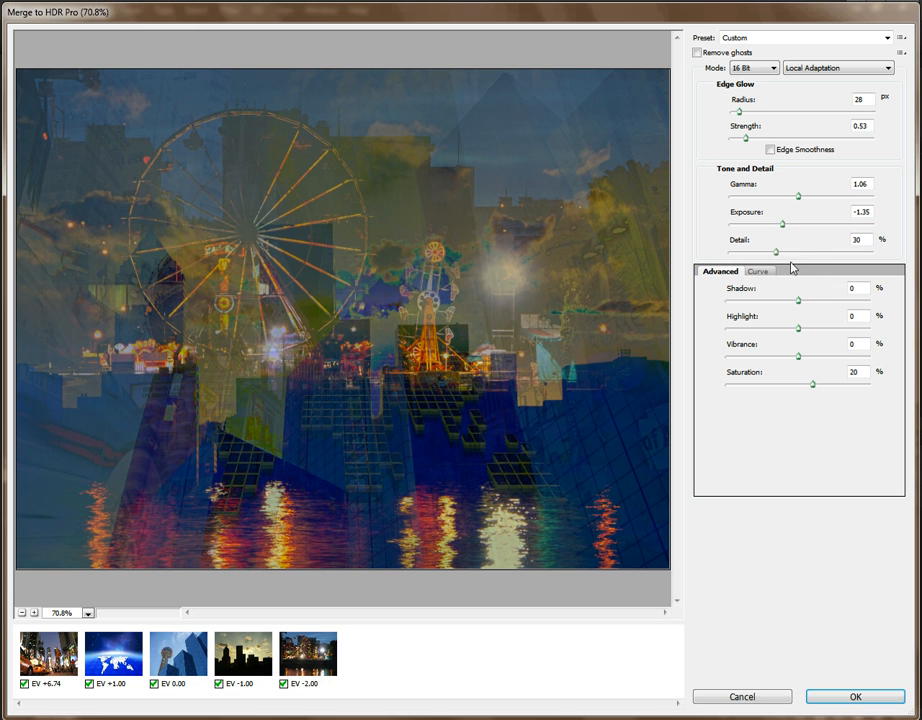
{"action": "left_click", "coordinate": [776, 253]}
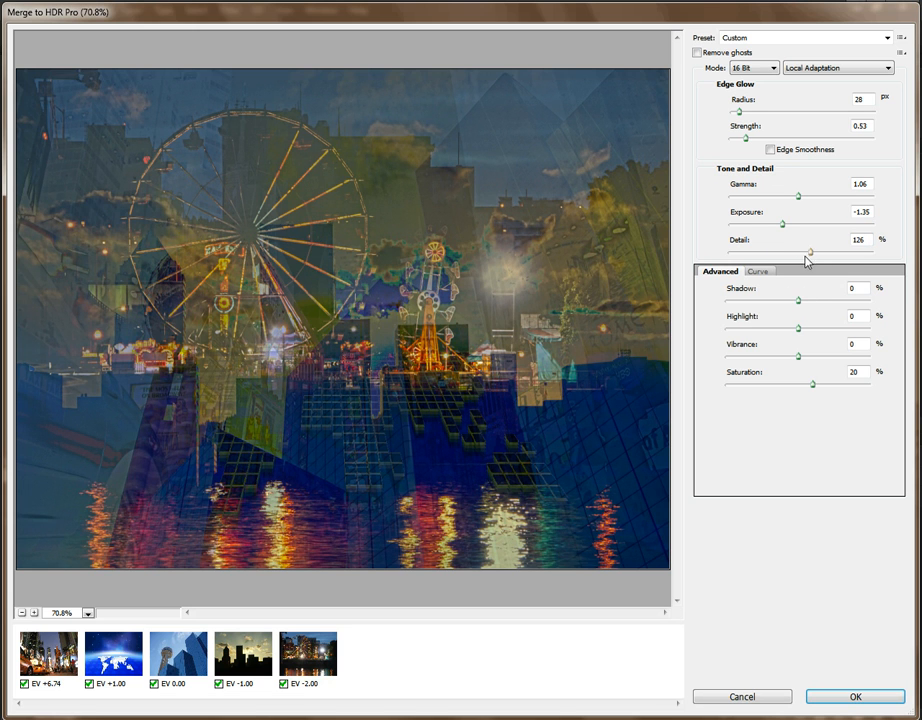
{"action": "mouse_move", "coordinate": [809, 254]}
{"action": "left_mouse_down"}
{"action": "mouse_move", "coordinate": [784, 256]}
{"action": "mouse_move", "coordinate": [813, 254]}
{"action": "left_mouse_up"}
{"action": "left_click_drag", "start_coordinate": [815, 257], "coordinate": [838, 258]}
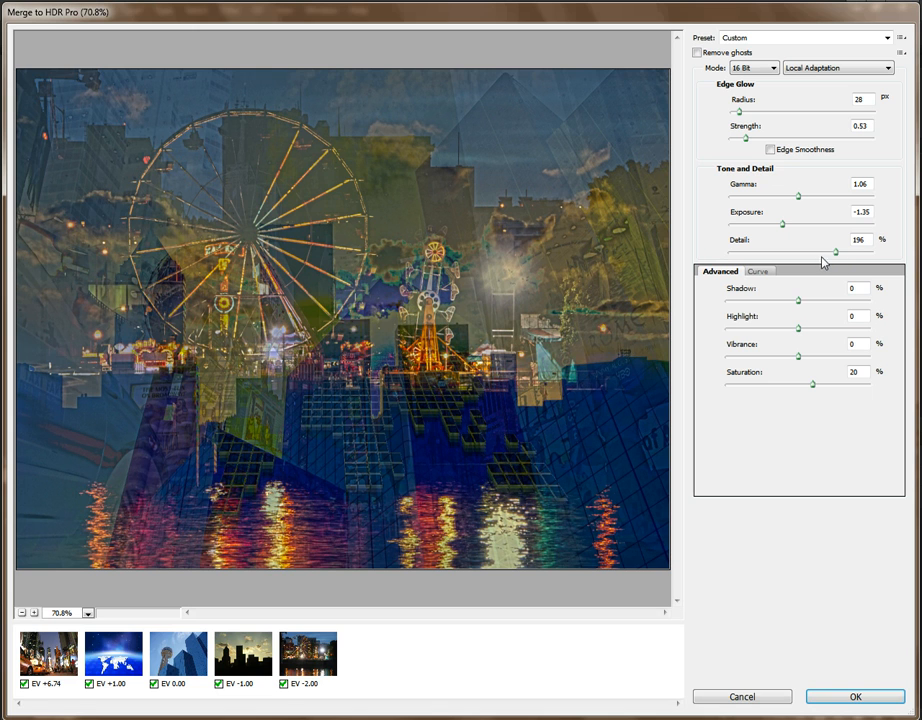
- Set the merge's Shadow to -8%, Highlight to 75% and Vibrance to 57%
{"action": "left_click", "coordinate": [799, 300]}
{"action": "left_click_drag", "start_coordinate": [800, 306], "coordinate": [853, 331]}
{"action": "left_click_drag", "start_coordinate": [798, 356], "coordinate": [840, 356]}
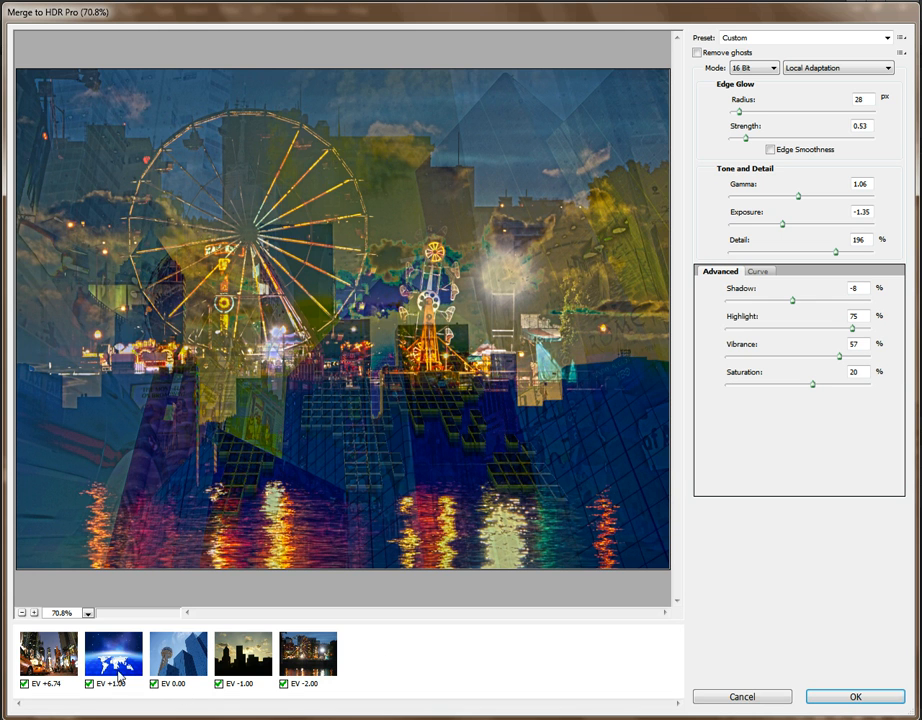
- Fine-tune the merge to Vibrance 81%, Highlight 70% and Saturation 10%, keeping all five source images included
{"action": "left_click", "coordinate": [23, 686]}
{"action": "left_click", "coordinate": [24, 686]}
{"action": "left_click_drag", "start_coordinate": [815, 385], "coordinate": [783, 386]}
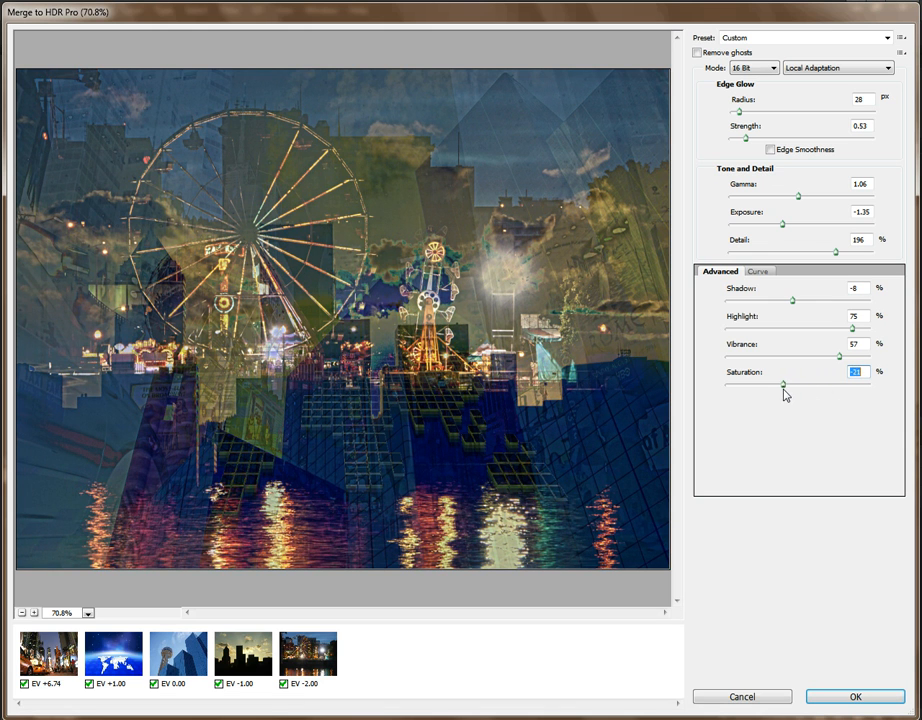
{"action": "left_click_drag", "start_coordinate": [840, 357], "coordinate": [848, 333]}
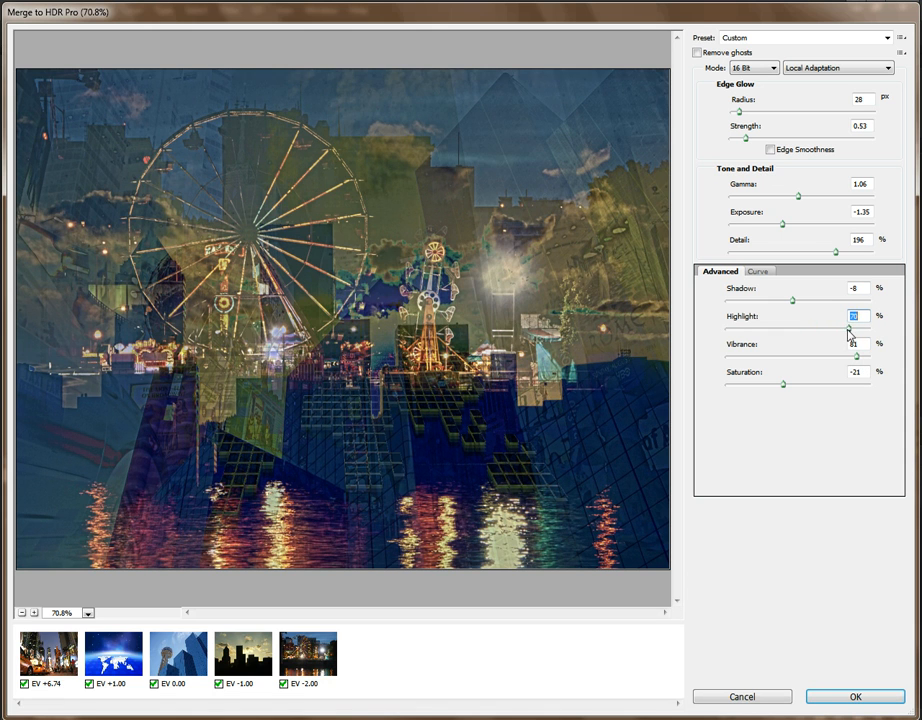
{"action": "left_click_drag", "start_coordinate": [785, 385], "coordinate": [807, 388]}
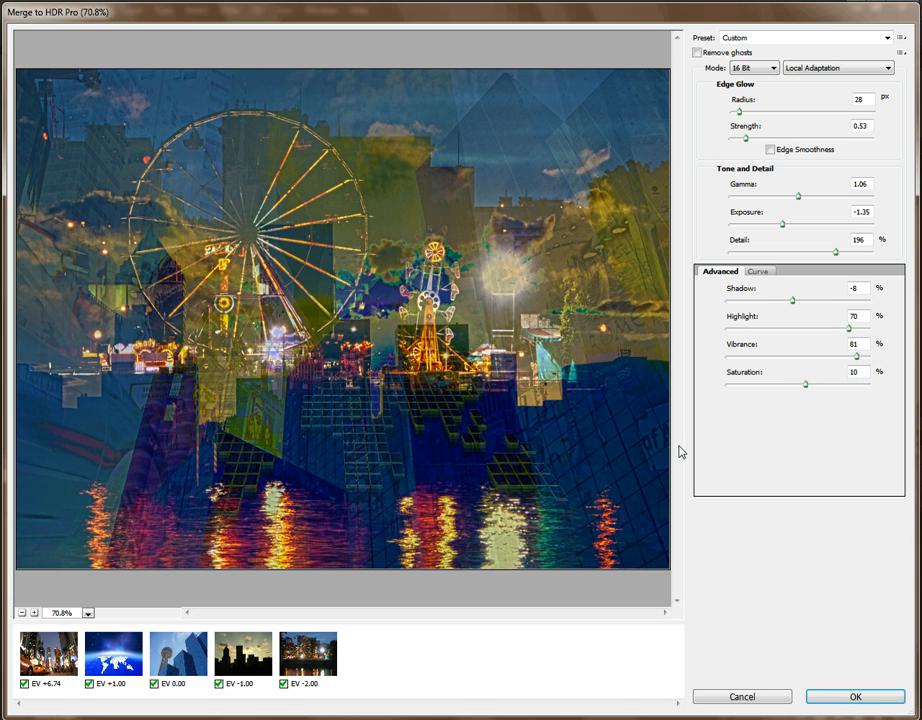
- Try ghost removal, switch it off again and accept the HDR merge
{"action": "left_click", "coordinate": [697, 52]}
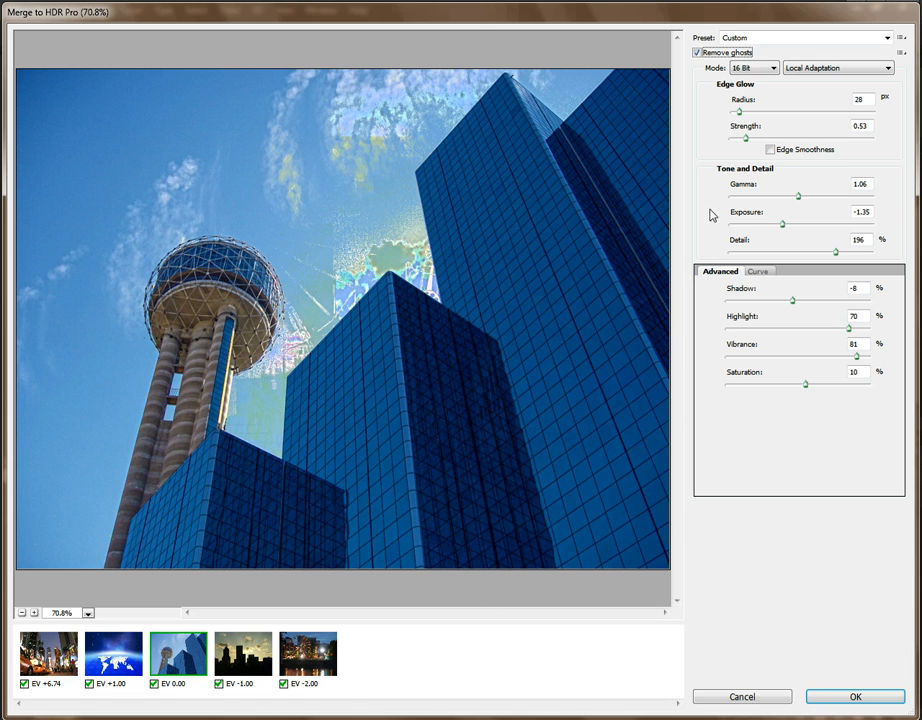
{"action": "left_click", "coordinate": [697, 52]}
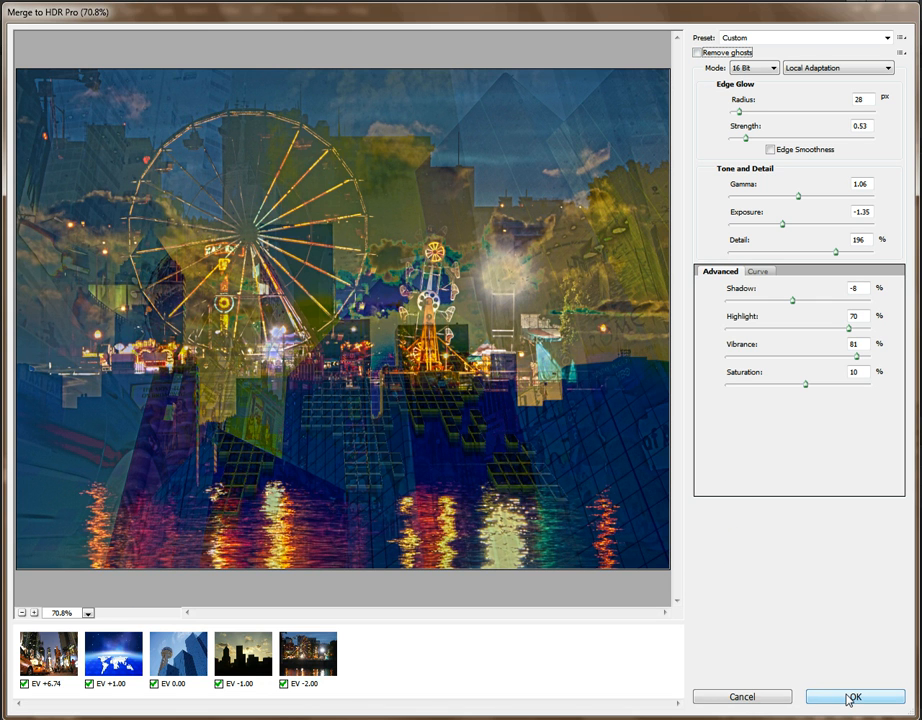
{"action": "left_click", "coordinate": [848, 699]}
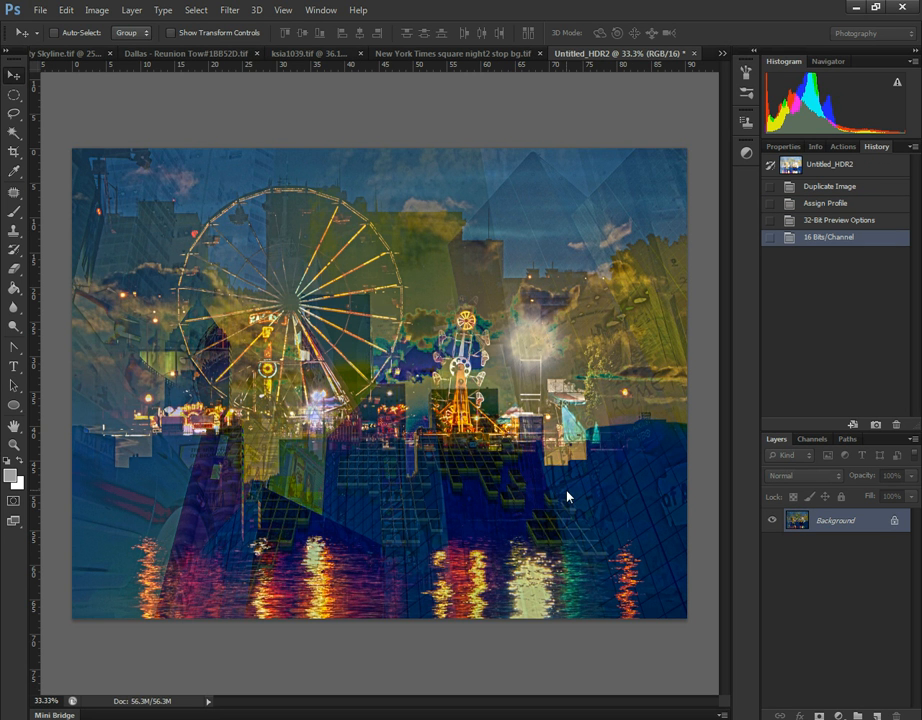
- Reset the foreground and background colors to black and white and convert the Background into a regular layer
{"action": "left_click", "coordinate": [14, 444]}
{"action": "right_click", "coordinate": [222, 428]}
{"action": "left_click", "coordinate": [243, 436]}
{"action": "left_click", "coordinate": [7, 458]}
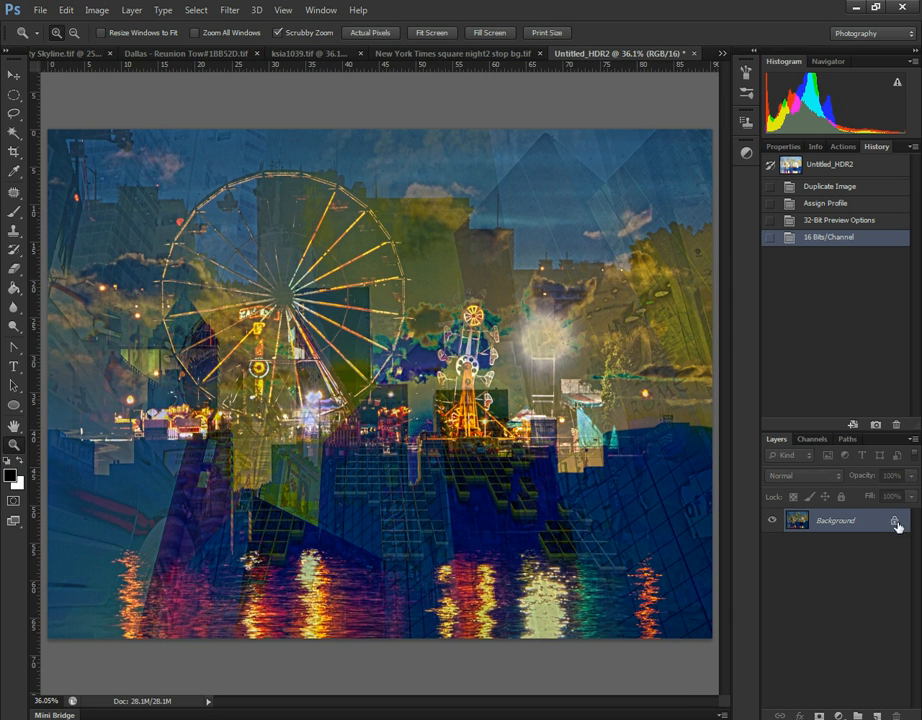
{"action": "double_click", "coordinate": [901, 530]}
{"action": "left_click", "coordinate": [586, 238]}
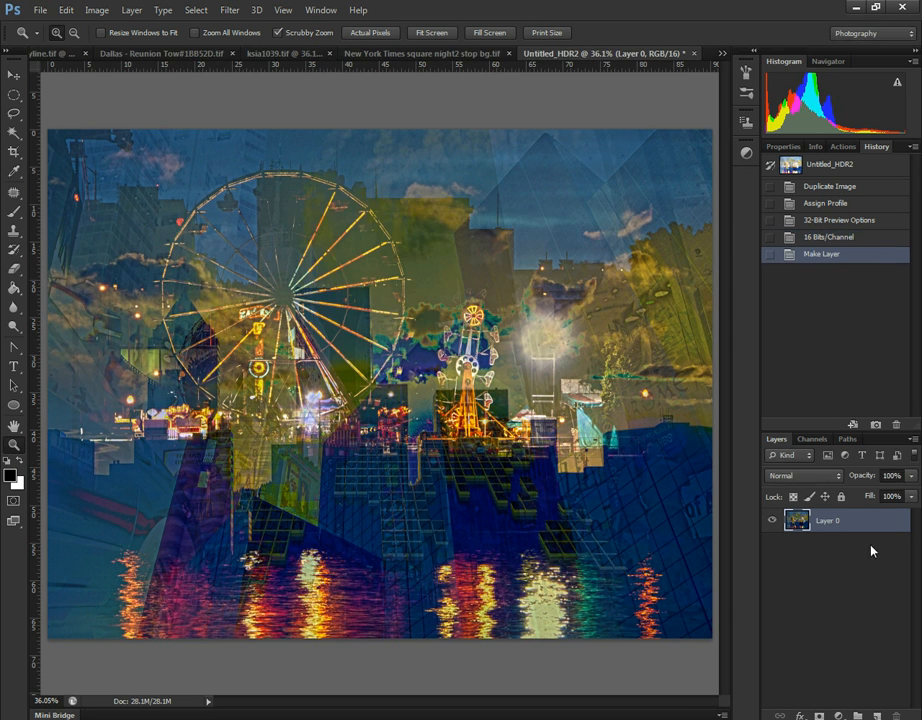
- Add a Hue/Saturation adjustment layer with Colorize enabled, Hue 36 and Saturation 25
{"action": "left_click", "coordinate": [839, 716]}
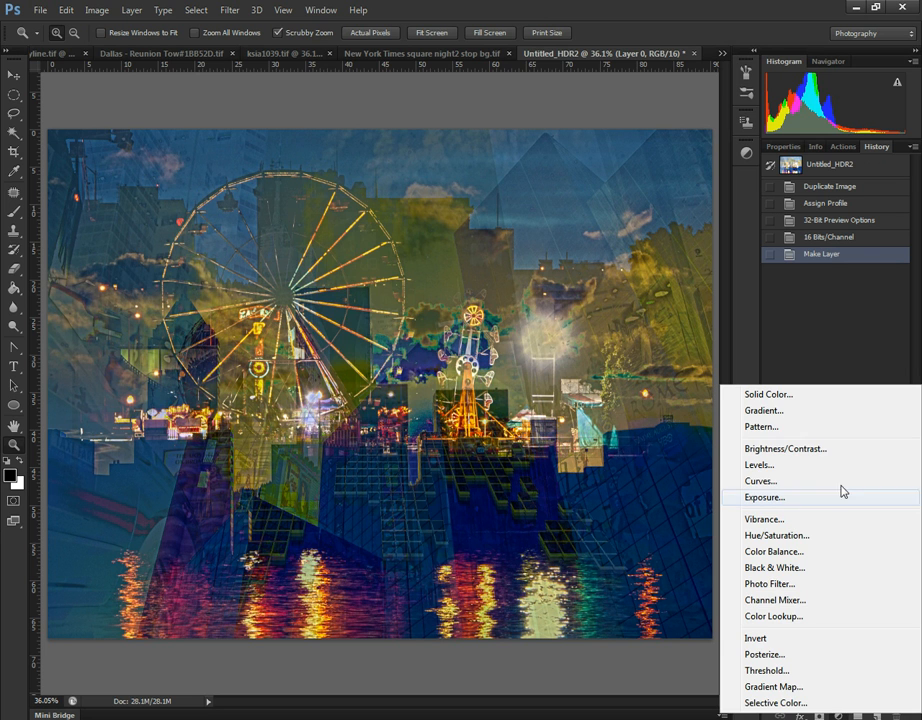
{"action": "left_click", "coordinate": [804, 540]}
{"action": "left_click", "coordinate": [837, 326]}
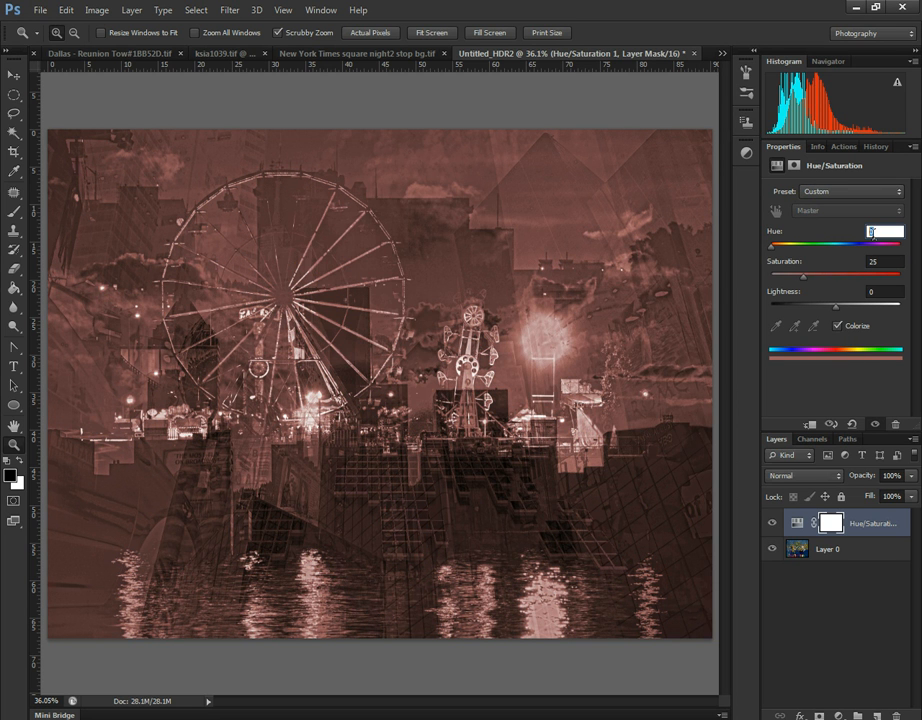
{"action": "type", "text": "36"}
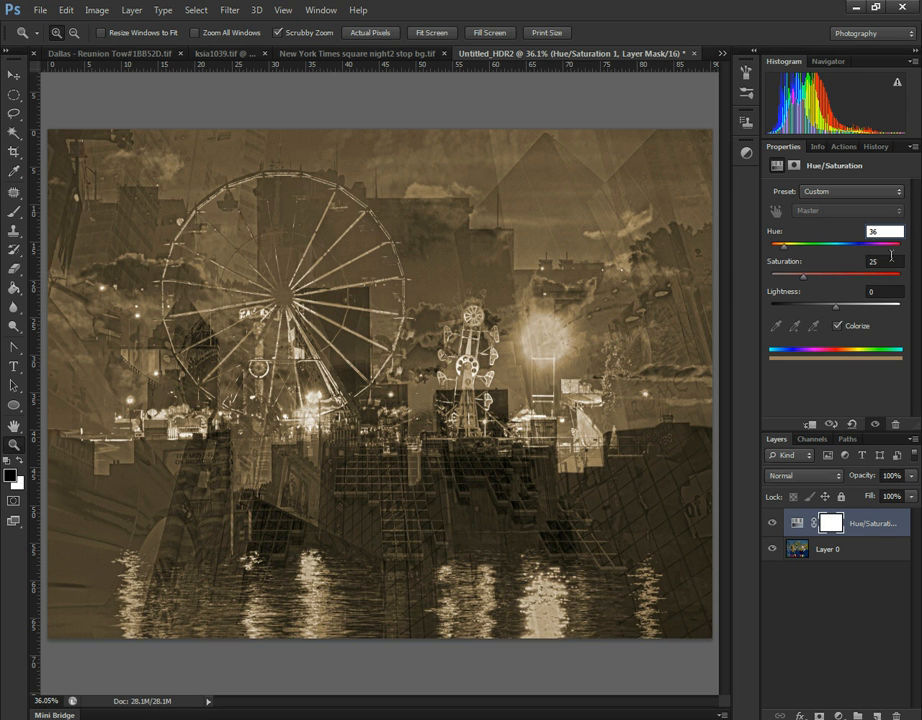
{"action": "key", "text": "Tab"}
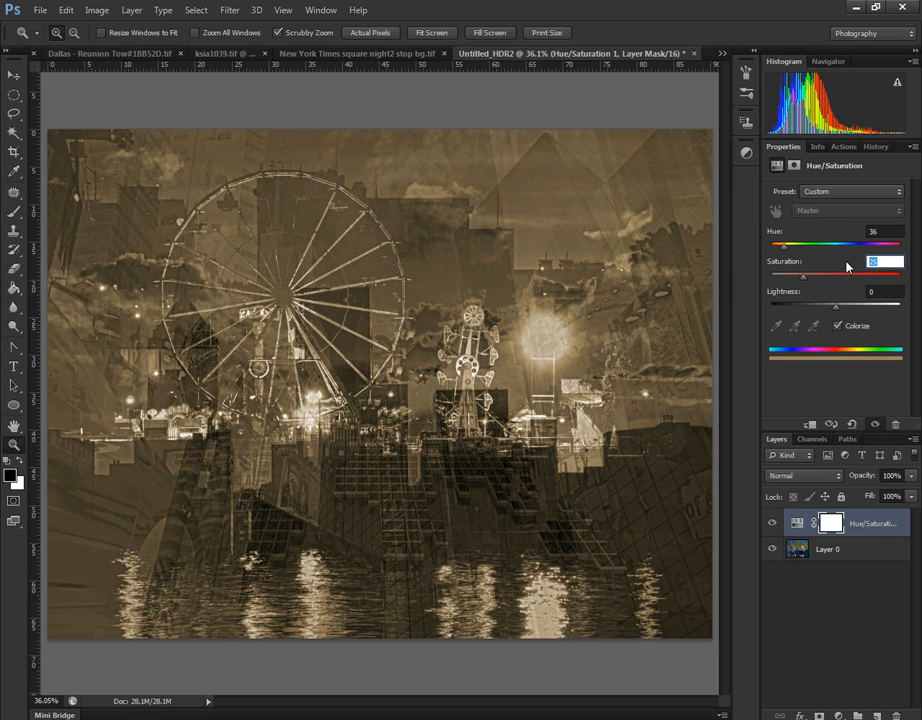
{"action": "type", "text": "25"}
- Duplicate Layer 0, place the copy above the Hue/Saturation layer and set its blend mode to Overlay
{"action": "left_click", "coordinate": [855, 550]}
{"action": "left_click", "coordinate": [877, 526]}
{"action": "left_click_drag", "start_coordinate": [863, 546], "coordinate": [879, 714]}
{"action": "left_click_drag", "start_coordinate": [864, 549], "coordinate": [858, 514]}
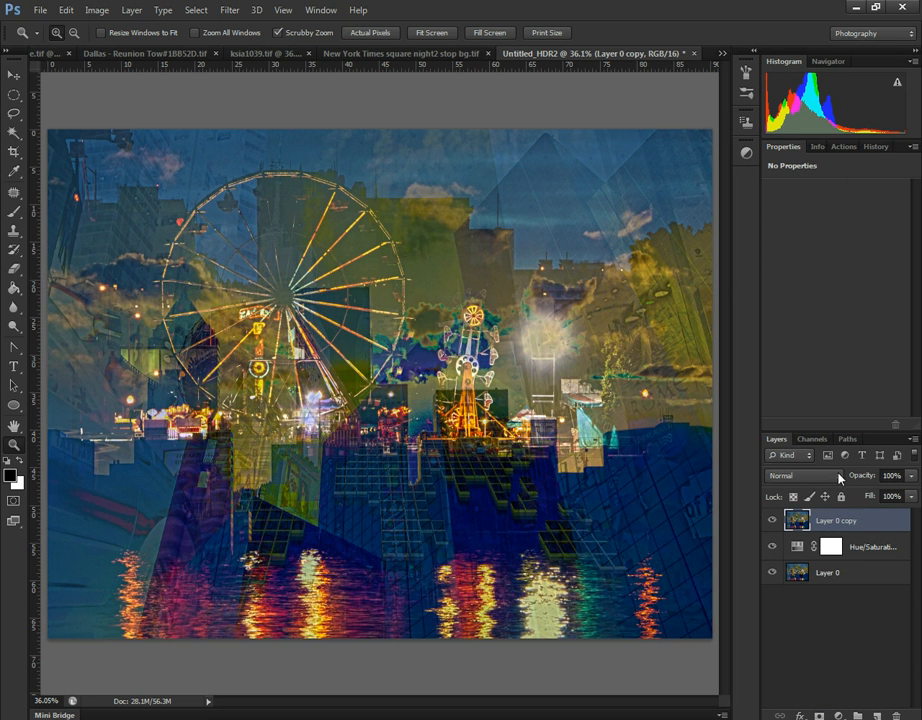
{"action": "left_click", "coordinate": [810, 475]}
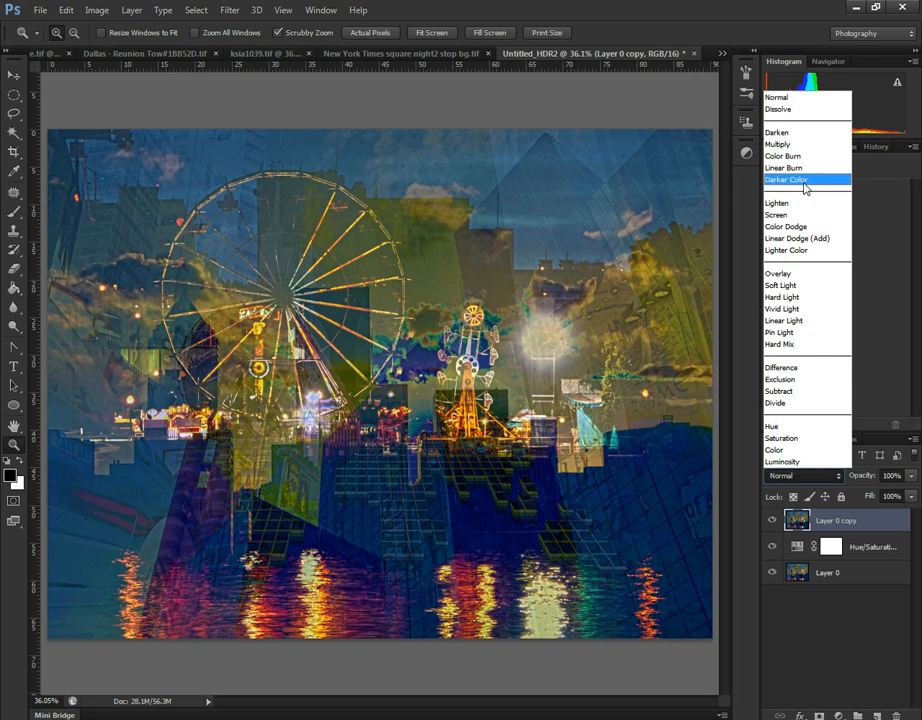
{"action": "left_click", "coordinate": [806, 274]}
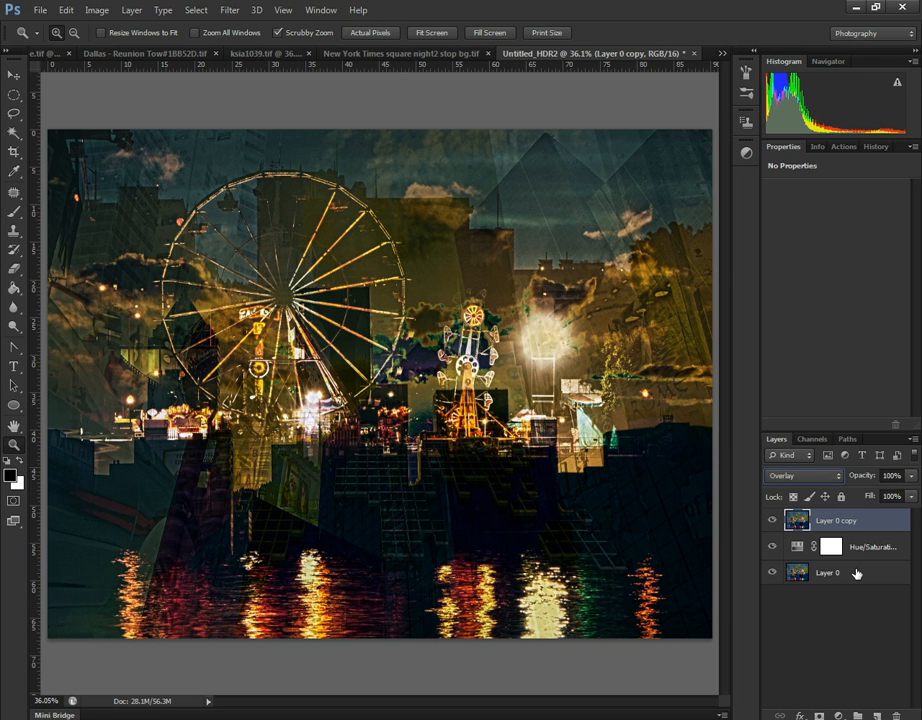
- Add a Brightness/Contrast adjustment layer on top with Brightness 52 and Contrast 74
{"action": "left_click", "coordinate": [840, 716]}
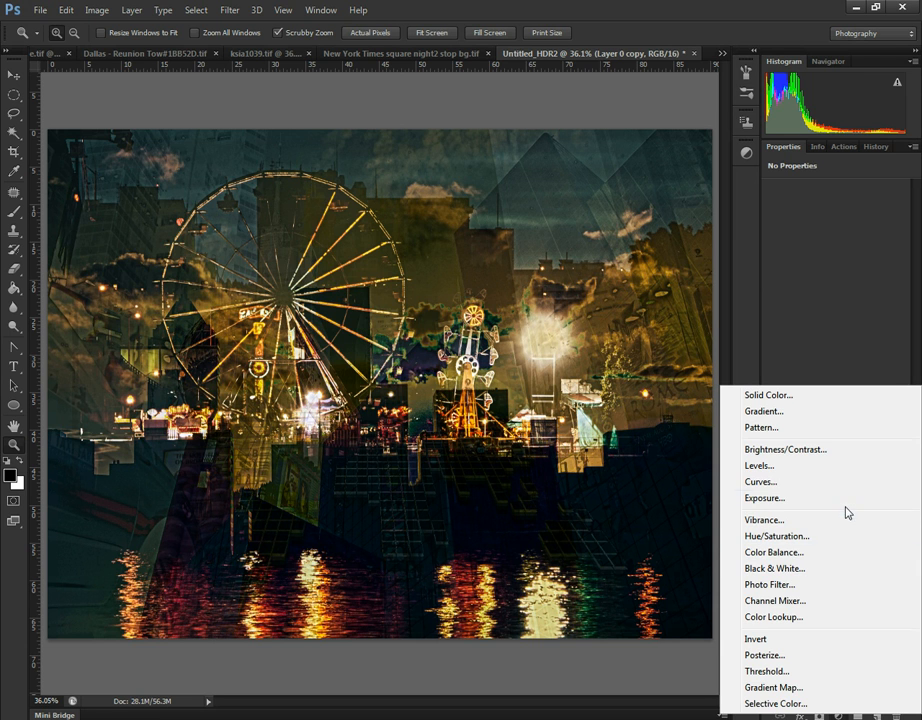
{"action": "left_click", "coordinate": [800, 451]}
{"action": "left_click", "coordinate": [886, 213]}
{"action": "type", "text": "14"}
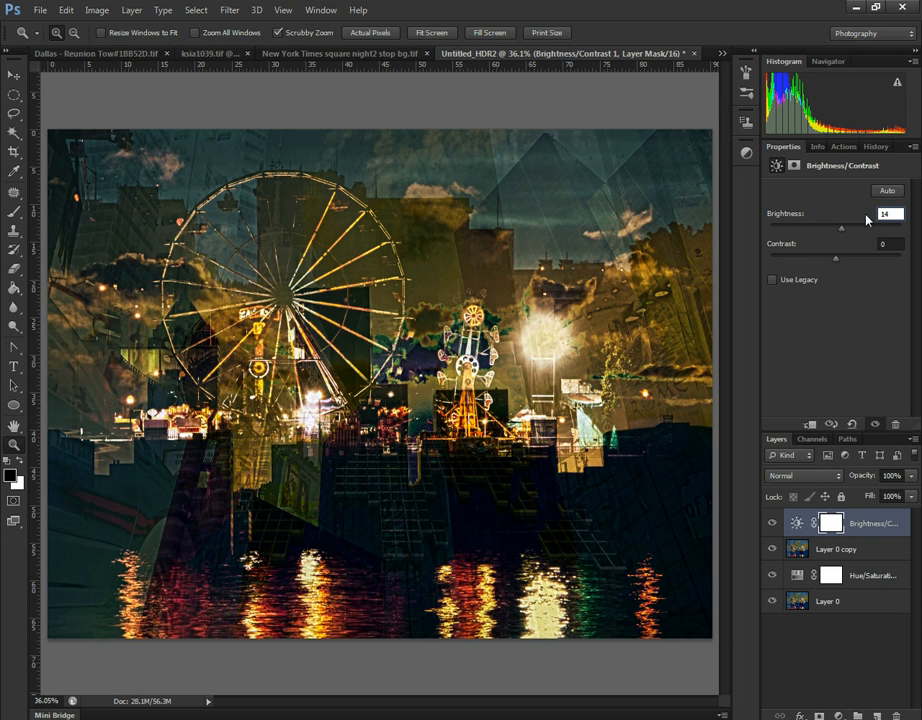
{"action": "left_click_drag", "start_coordinate": [840, 233], "coordinate": [864, 234]}
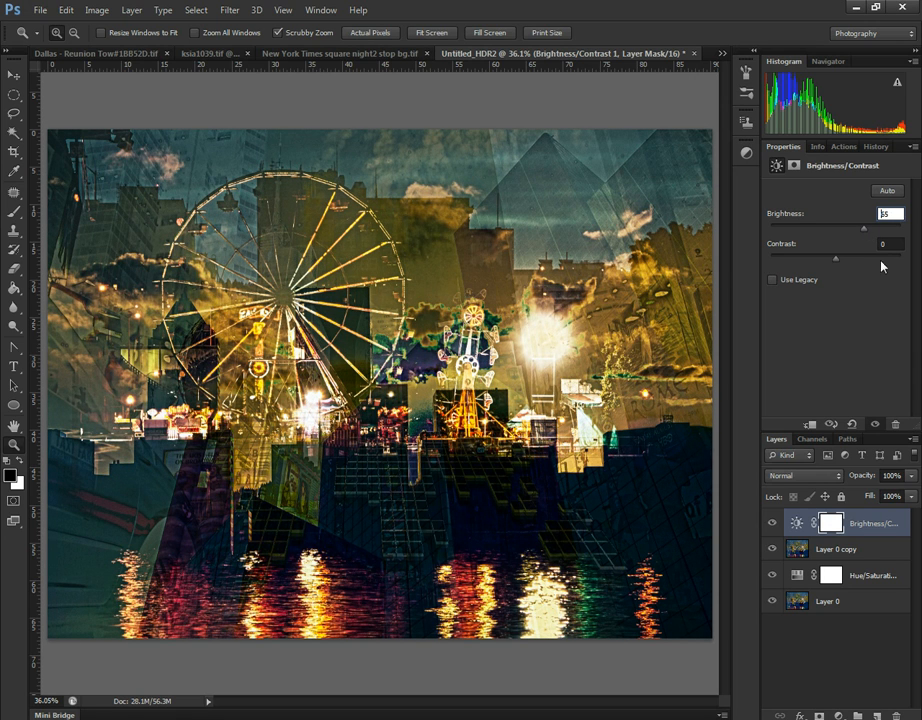
{"action": "type", "text": "65"}
{"action": "key", "text": "Tab"}
{"action": "left_click_drag", "start_coordinate": [837, 261], "coordinate": [880, 262]}
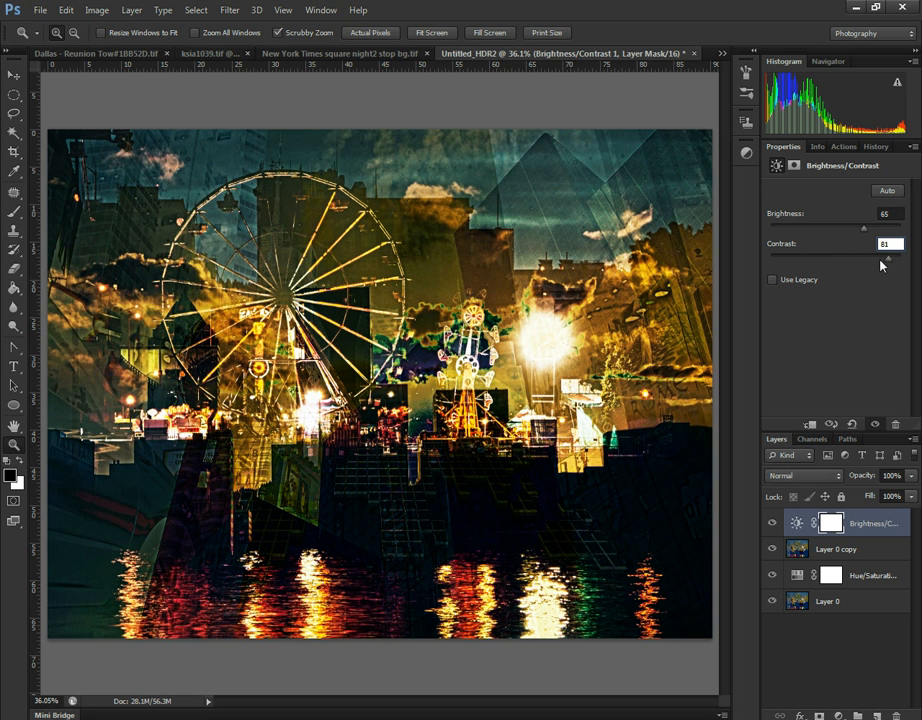
{"action": "mouse_move", "coordinate": [864, 230]}
{"action": "left_mouse_down"}
{"action": "mouse_move", "coordinate": [844, 232]}
{"action": "mouse_move", "coordinate": [858, 232]}
{"action": "left_mouse_up"}
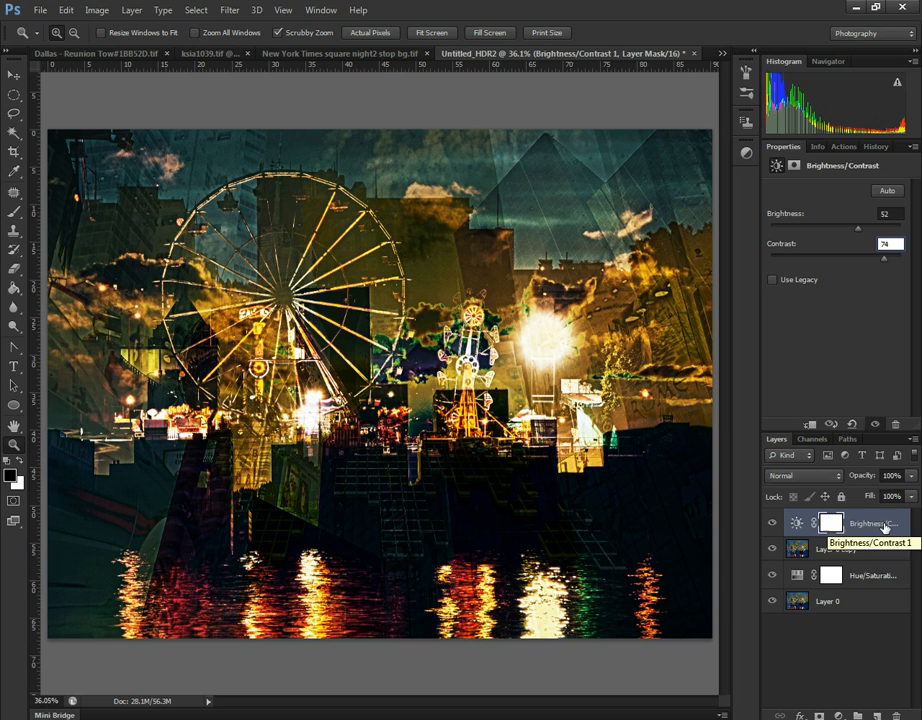
- Convert all four layers together into one smart object
{"action": "left_click", "coordinate": [868, 604], "text": "shift"}
{"action": "right_click", "coordinate": [861, 533]}
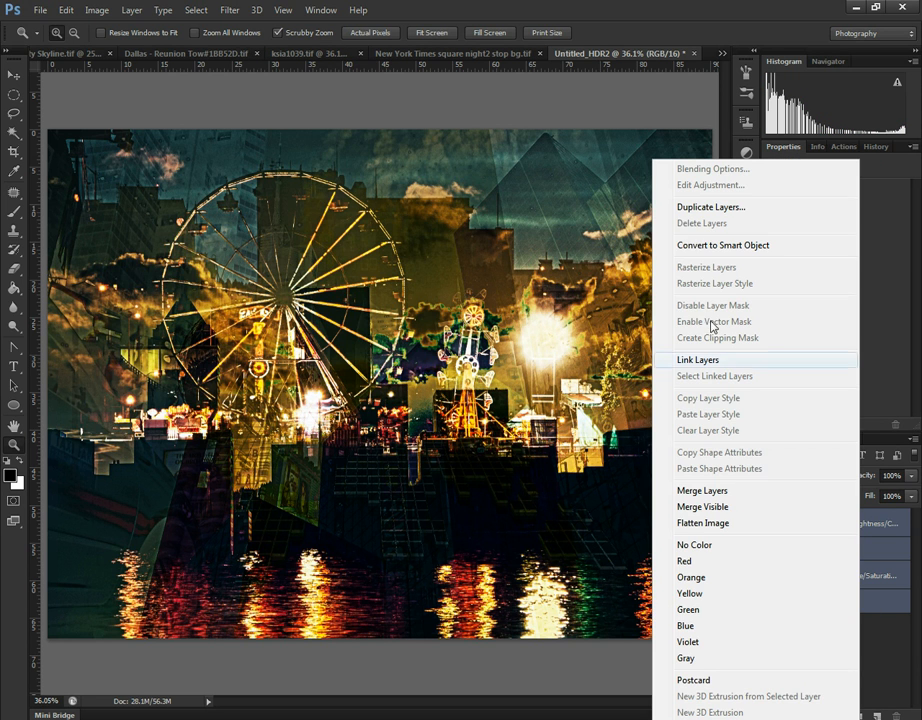
{"action": "left_click", "coordinate": [710, 243]}
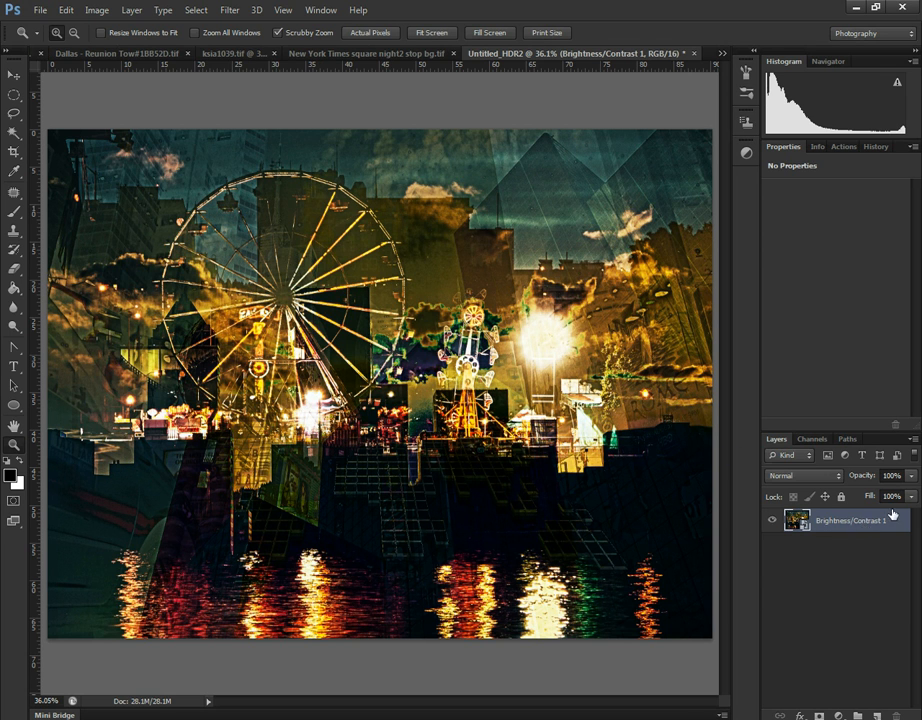
- Duplicate the smart object layer and rasterize the copy
{"action": "mouse_move", "coordinate": [851, 521]}
{"action": "left_mouse_down"}
{"action": "mouse_move", "coordinate": [847, 577]}
{"action": "mouse_move", "coordinate": [851, 522]}
{"action": "left_mouse_up"}
{"action": "left_click_drag", "start_coordinate": [850, 522], "coordinate": [877, 715]}
{"action": "right_click", "coordinate": [840, 525]}
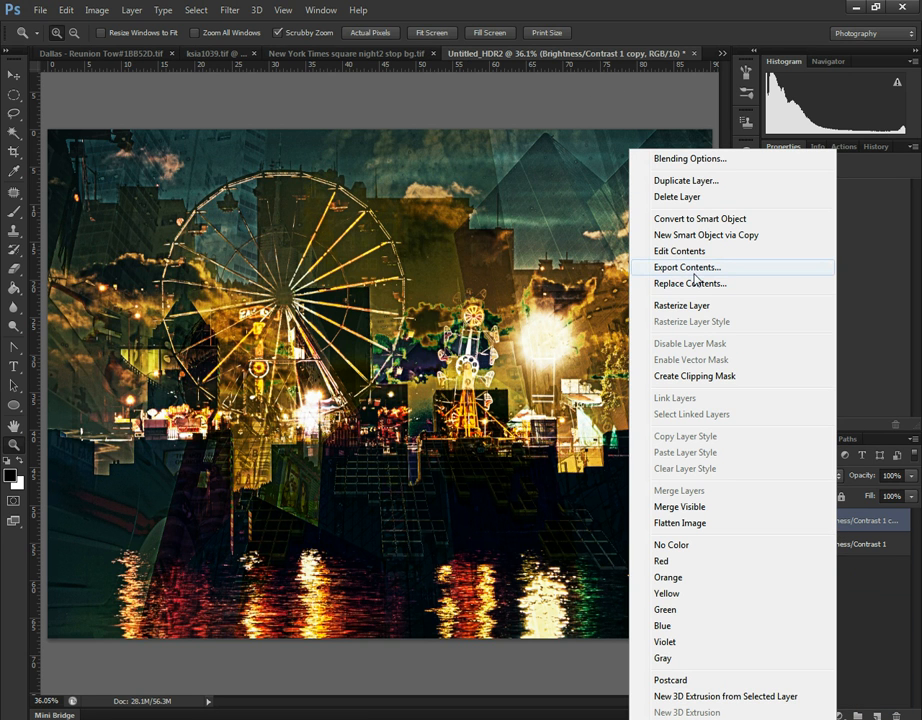
{"action": "left_click", "coordinate": [662, 305]}
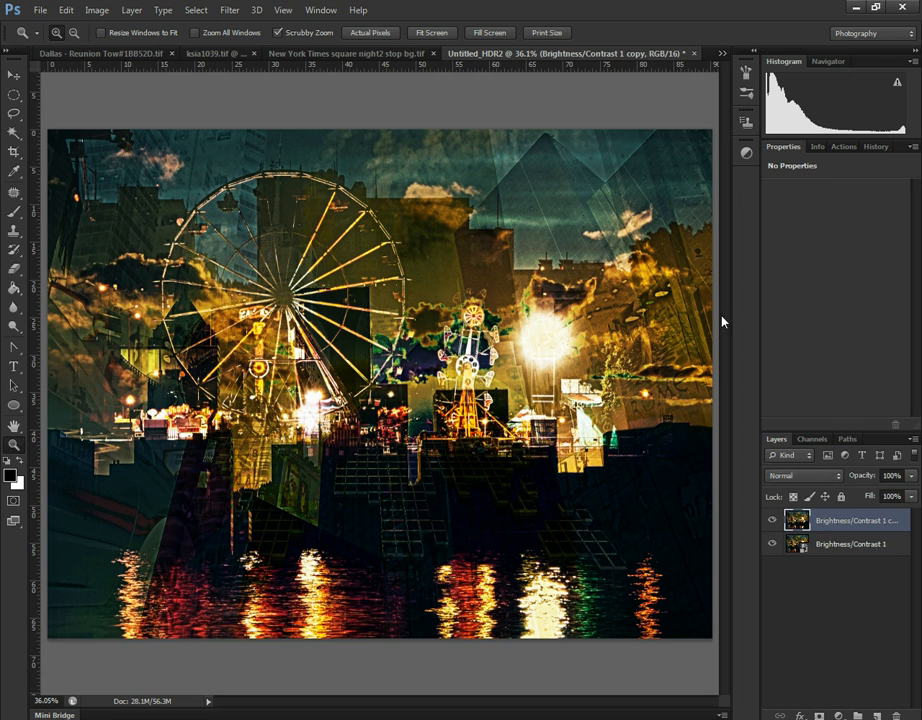
- Duplicate the rasterized layer twice, hide the two upper copies and select the lowest rasterized copy
{"action": "left_click_drag", "start_coordinate": [853, 524], "coordinate": [876, 715]}
{"action": "left_click_drag", "start_coordinate": [862, 524], "coordinate": [876, 712]}
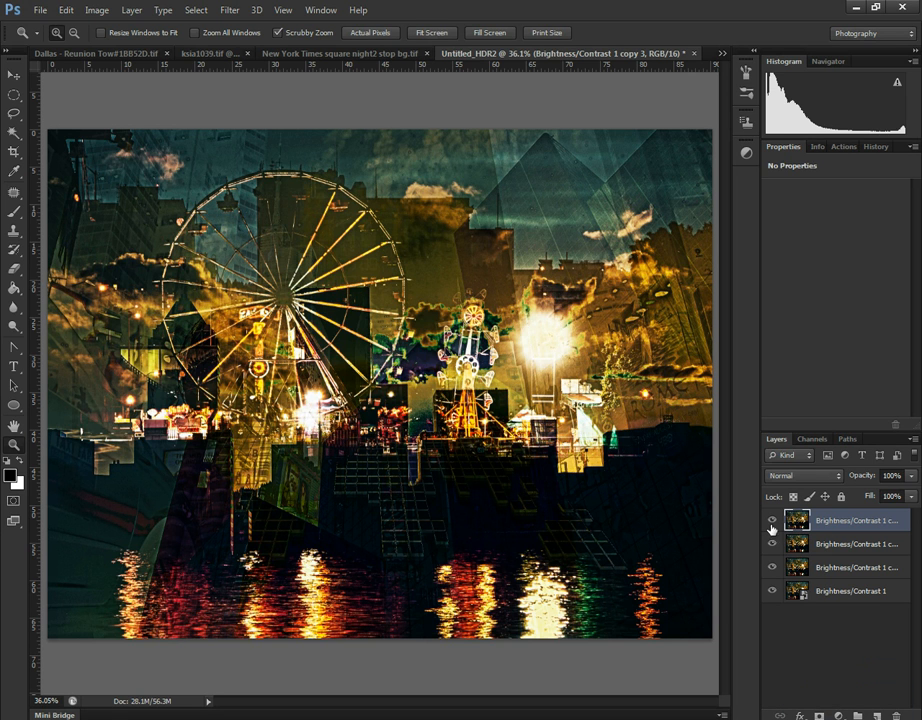
{"action": "left_click", "coordinate": [771, 521]}
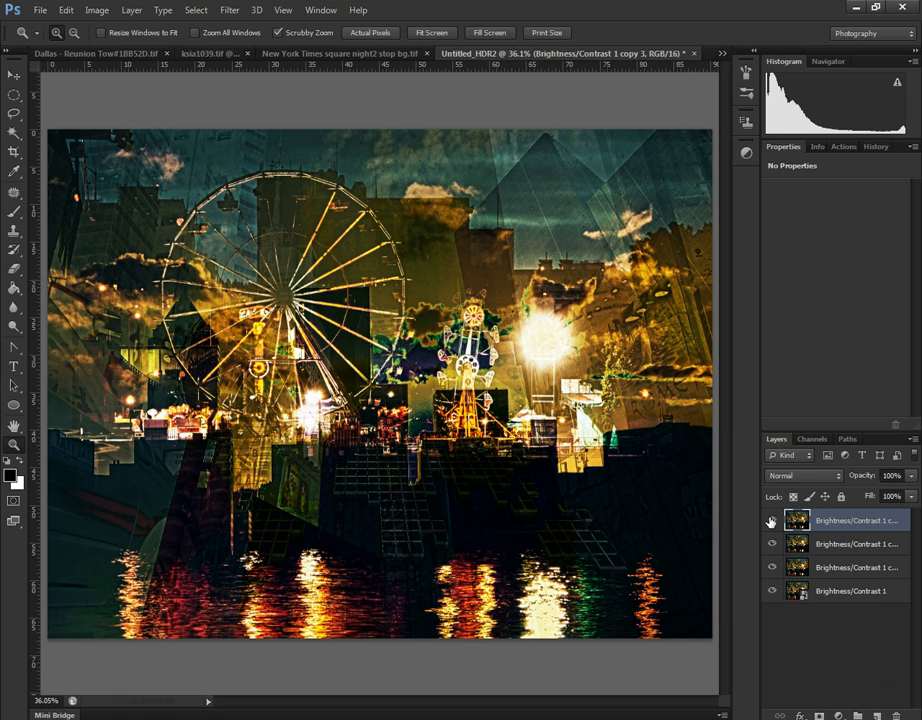
{"action": "left_click", "coordinate": [839, 572]}
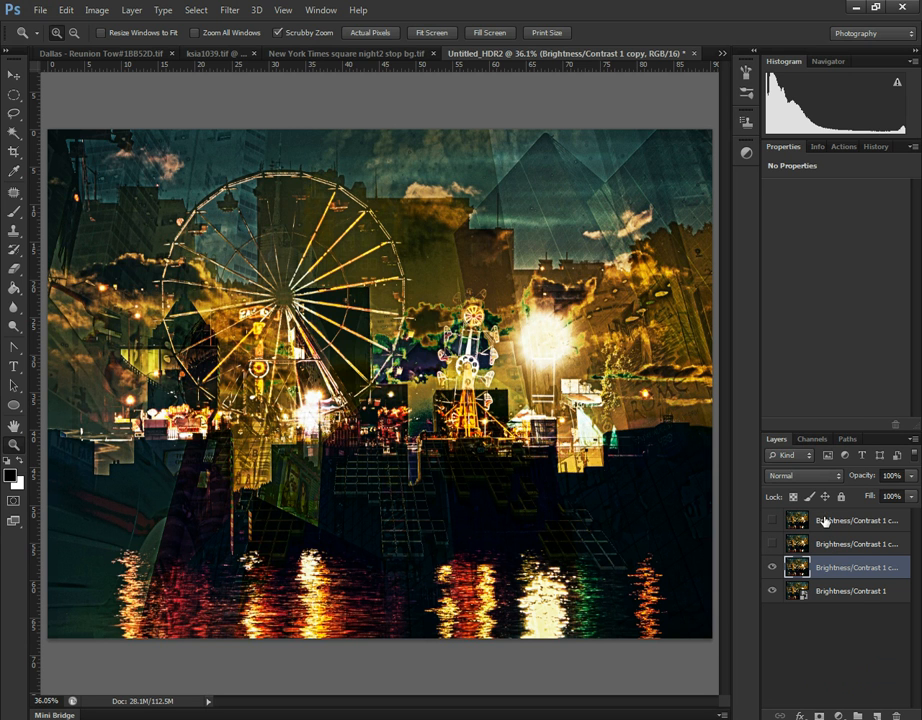
- Apply a Gaussian Blur with a 34.6-pixel radius to the lowest rasterized copy
{"action": "left_click", "coordinate": [229, 10]}
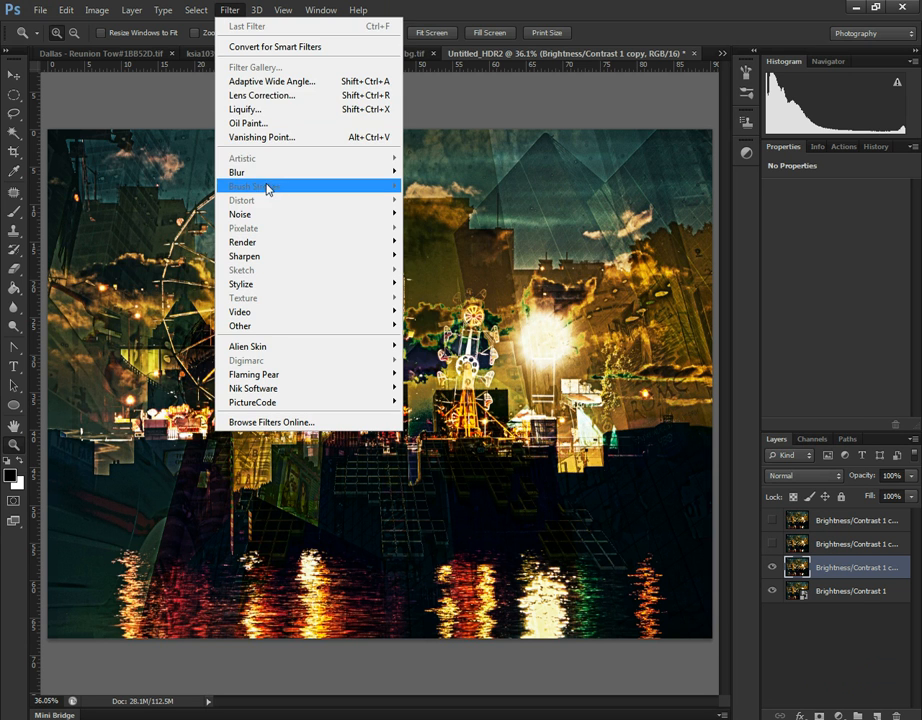
{"action": "mouse_move", "coordinate": [280, 174]}
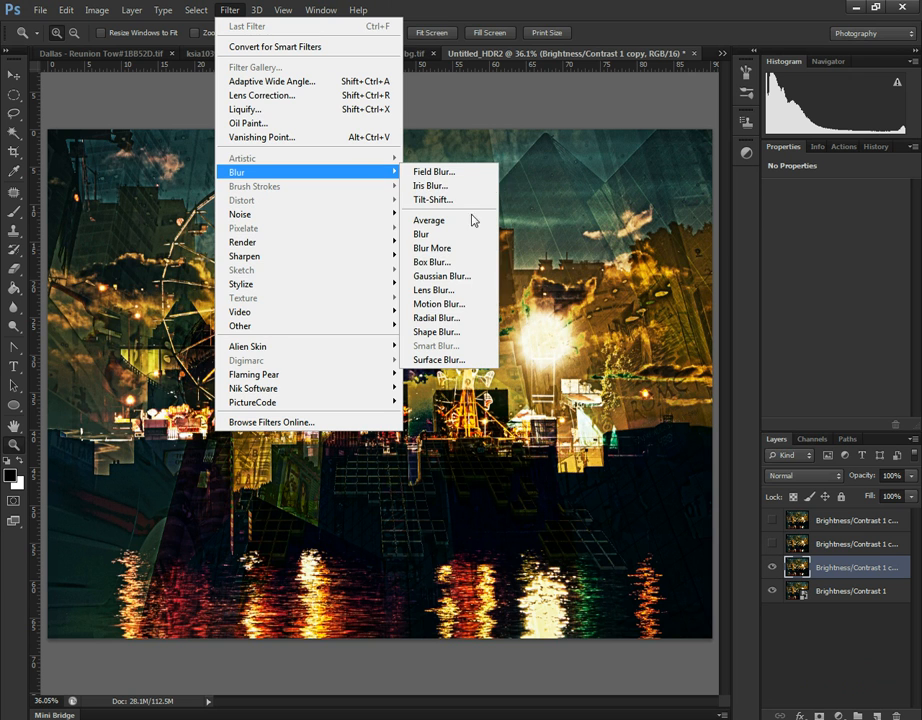
{"action": "left_click", "coordinate": [461, 277]}
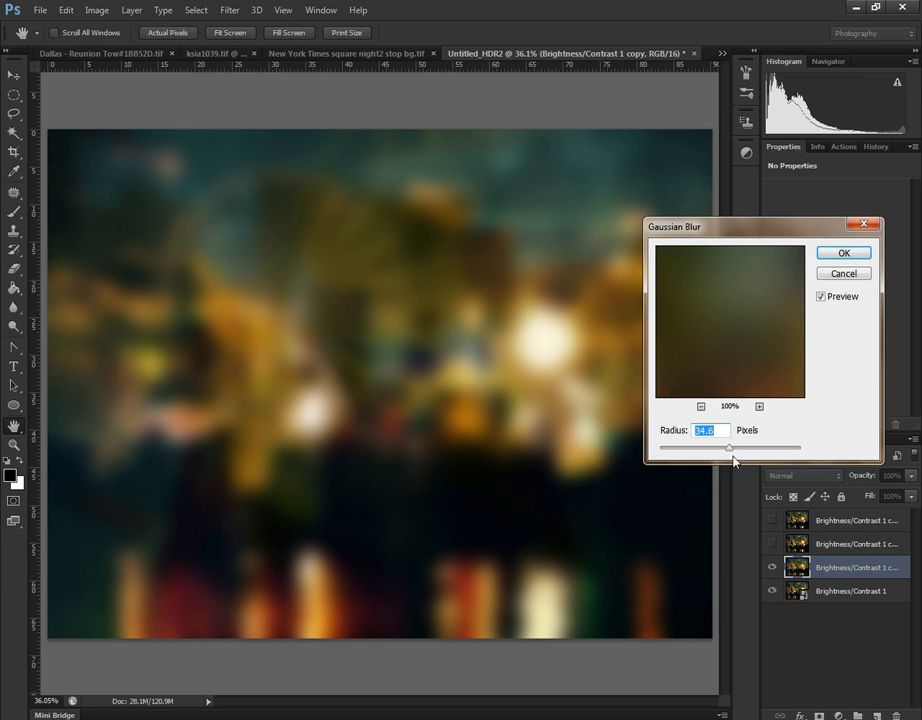
{"action": "left_click", "coordinate": [842, 252]}
{"action": "key", "text": "z"}
- Show the middle rasterized copy and sharpen it with Unsharp Mask at amount 100%, radius 118.7 pixels and threshold 0
{"action": "left_click", "coordinate": [768, 548]}
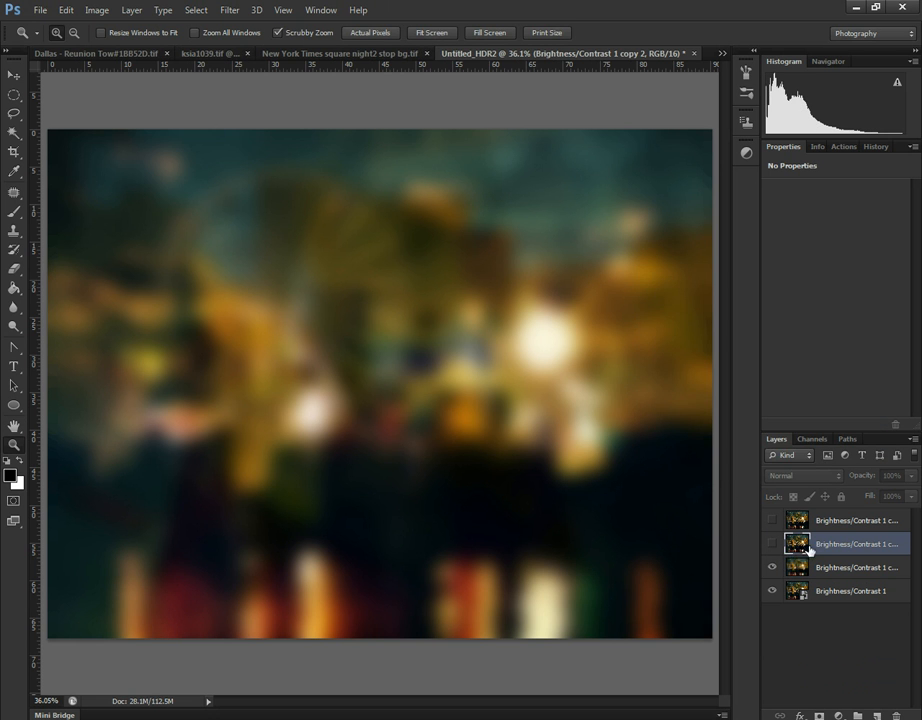
{"action": "left_click", "coordinate": [772, 544]}
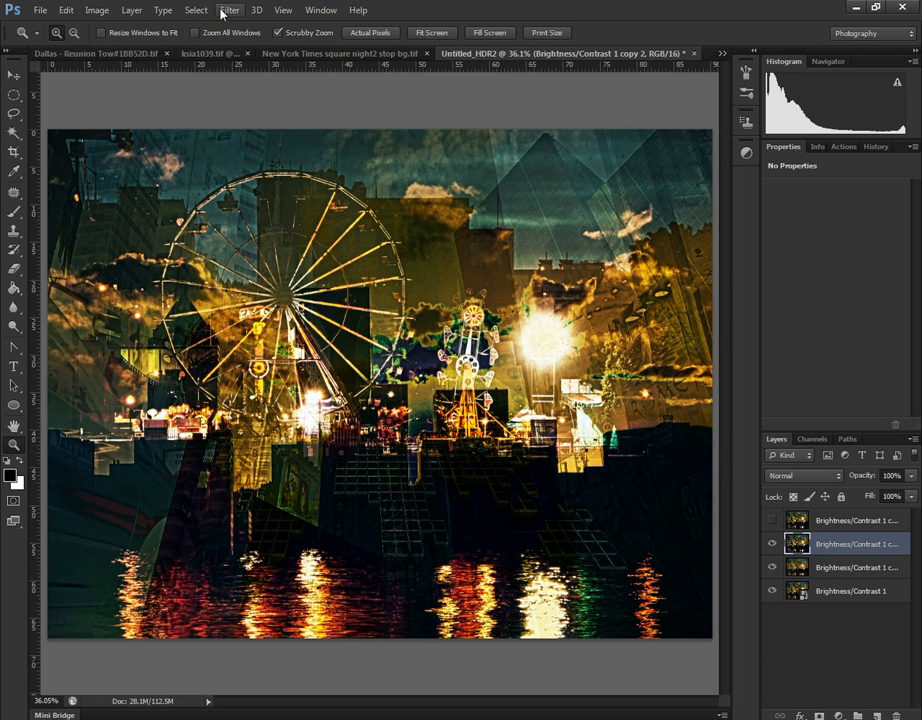
{"action": "left_click", "coordinate": [229, 10]}
{"action": "mouse_move", "coordinate": [300, 257]}
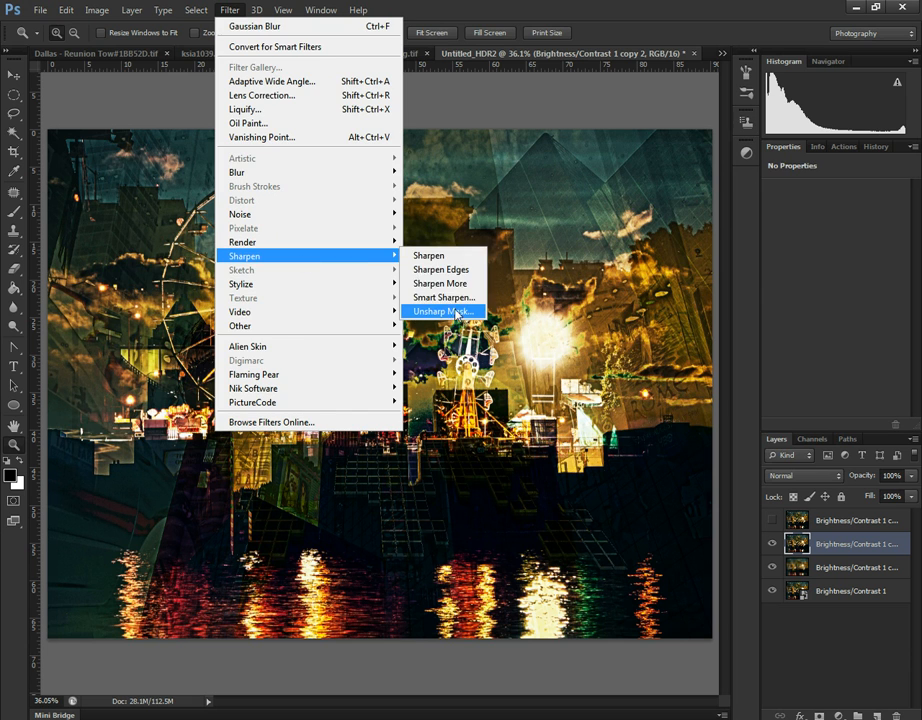
{"action": "left_click", "coordinate": [445, 311]}
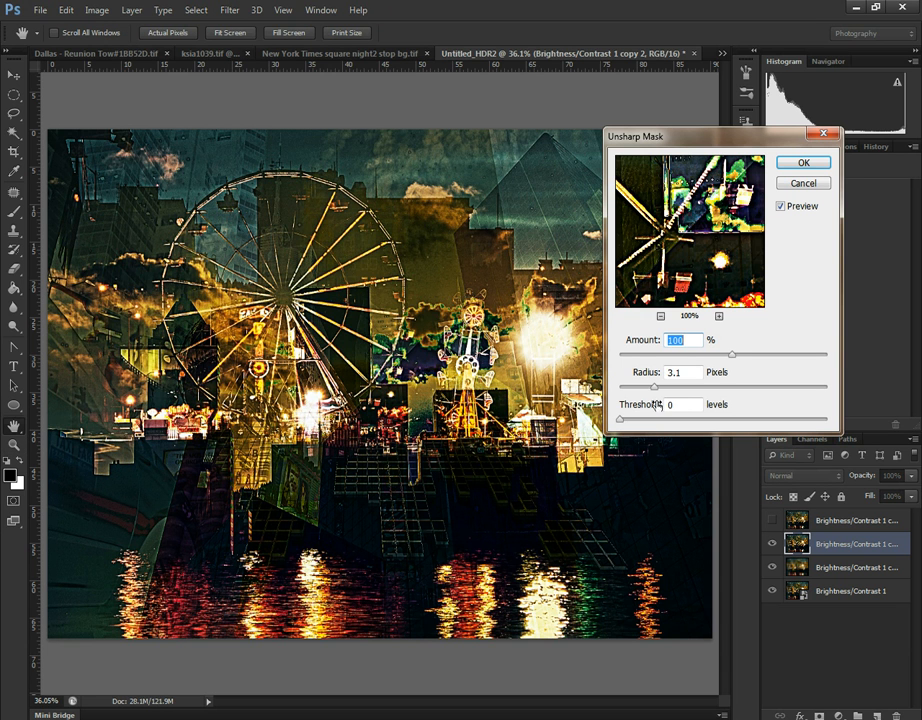
{"action": "left_click_drag", "start_coordinate": [656, 392], "coordinate": [736, 392]}
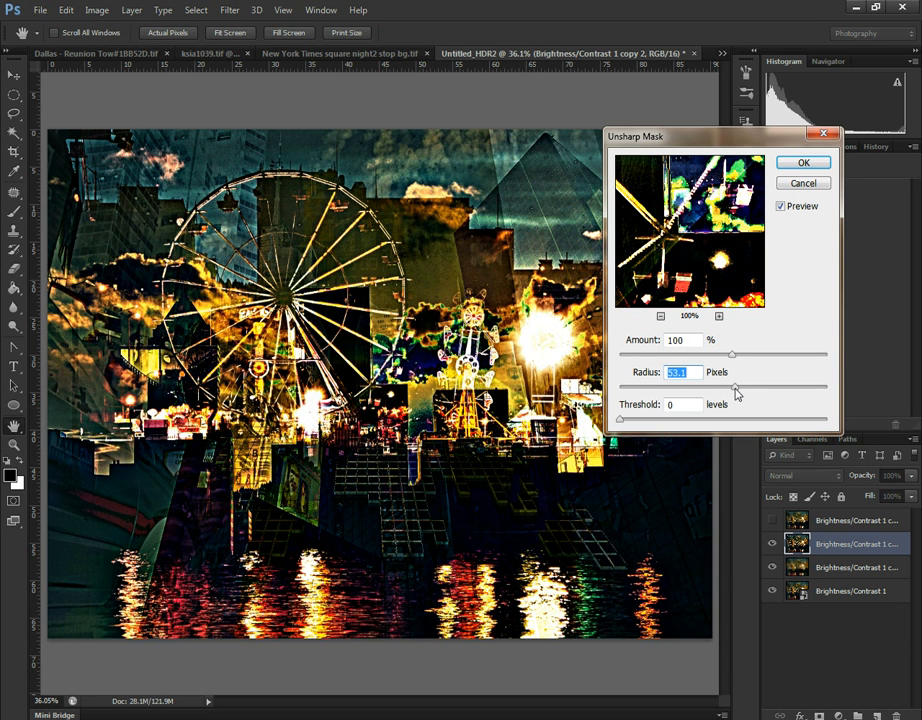
{"action": "left_click_drag", "start_coordinate": [736, 392], "coordinate": [760, 387]}
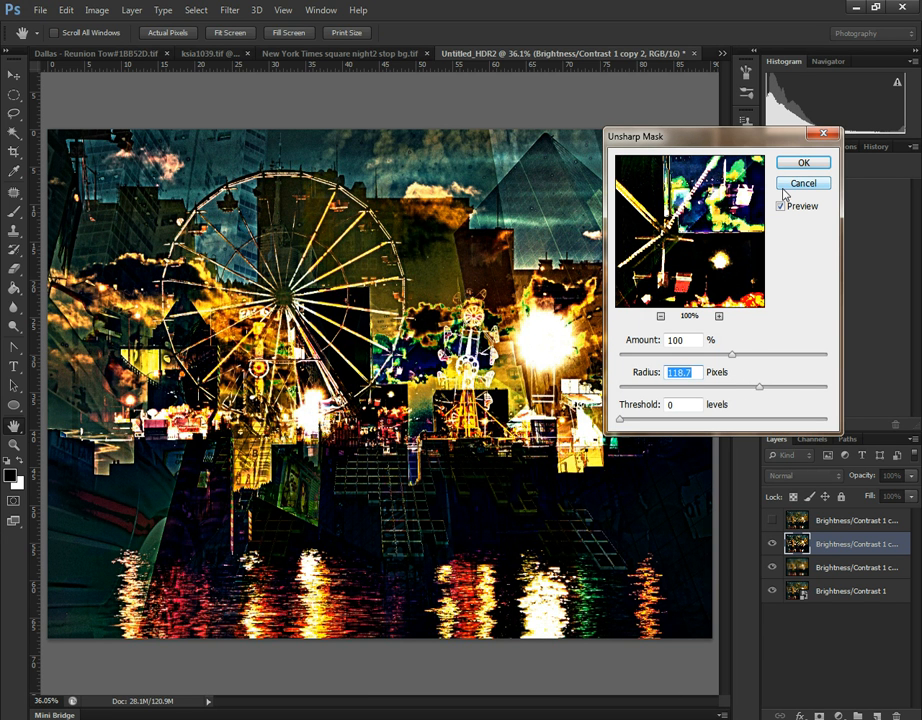
{"action": "left_click", "coordinate": [809, 162], "text": "ctrl"}
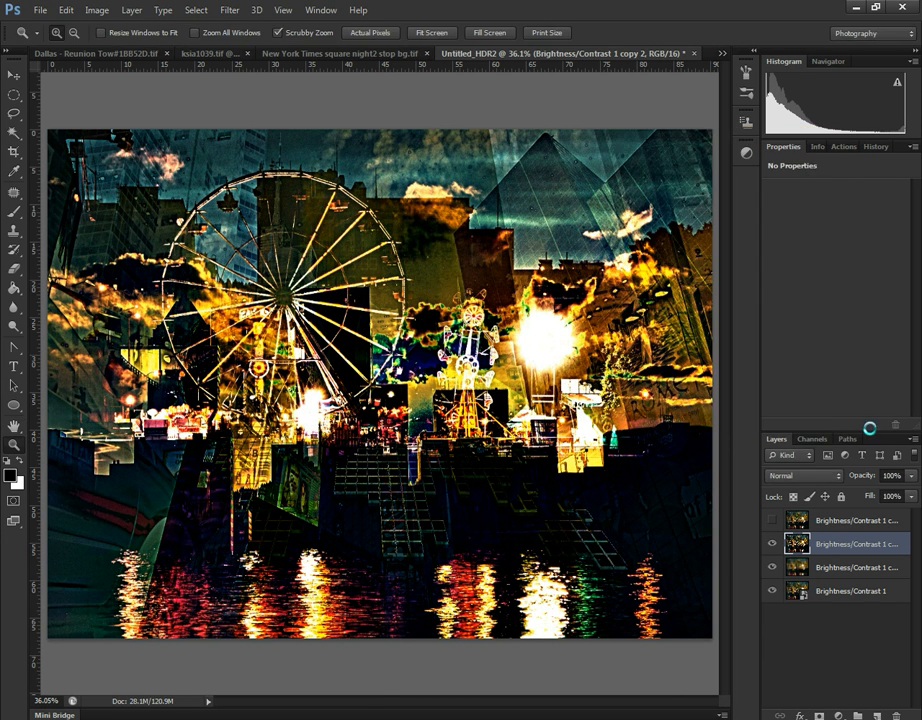
- Add a layer mask to the sharpened copy and fill the mask with rendered Clouds
{"action": "left_click", "coordinate": [826, 569]}
{"action": "left_click", "coordinate": [831, 545]}
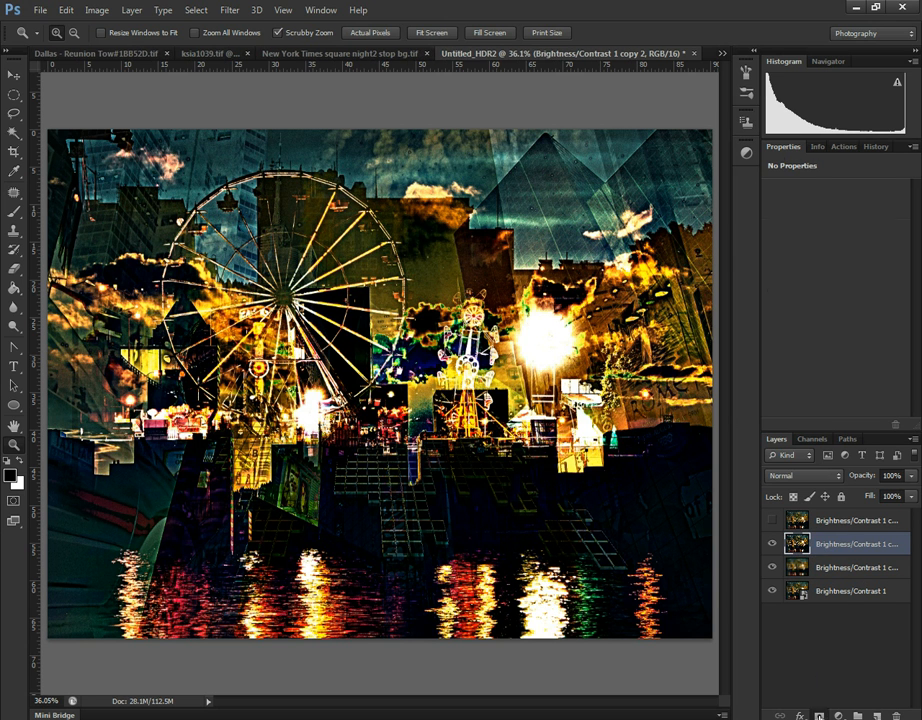
{"action": "left_click", "coordinate": [819, 716]}
{"action": "left_click", "coordinate": [229, 10]}
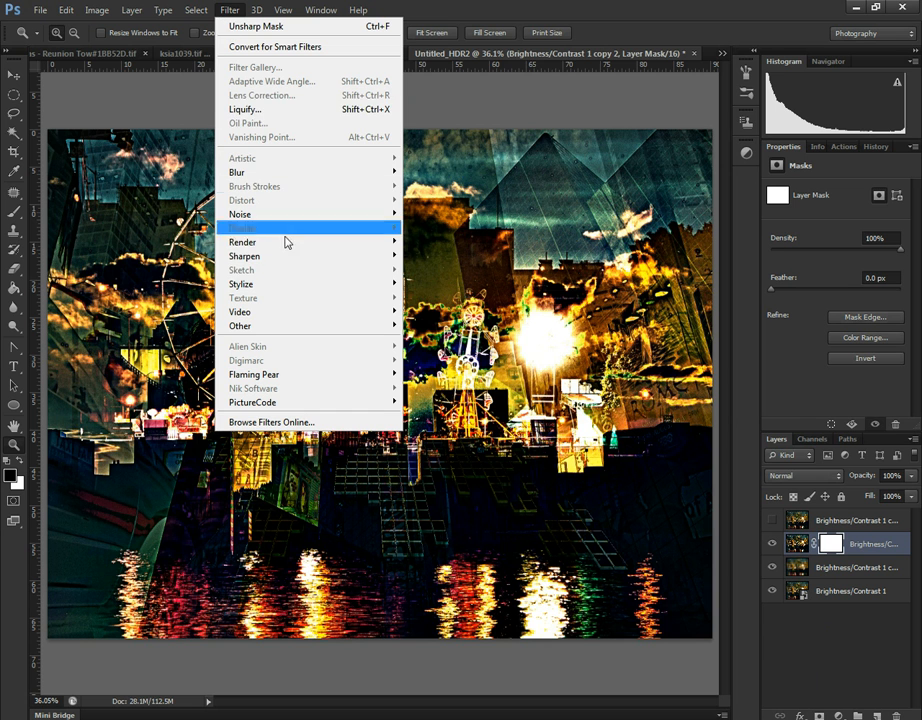
{"action": "mouse_move", "coordinate": [327, 246]}
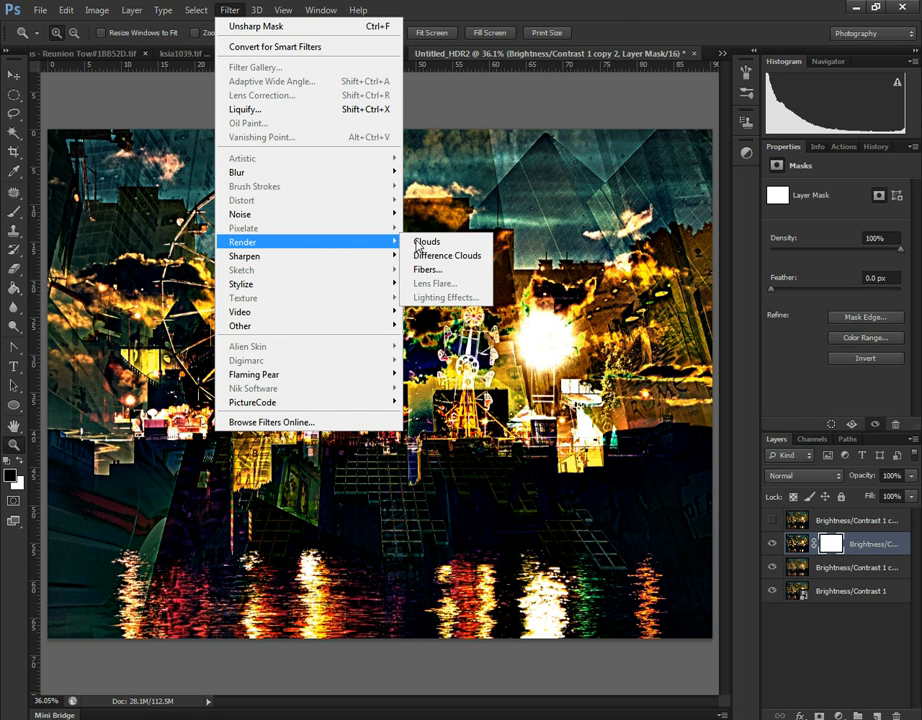
{"action": "left_click", "coordinate": [427, 241]}
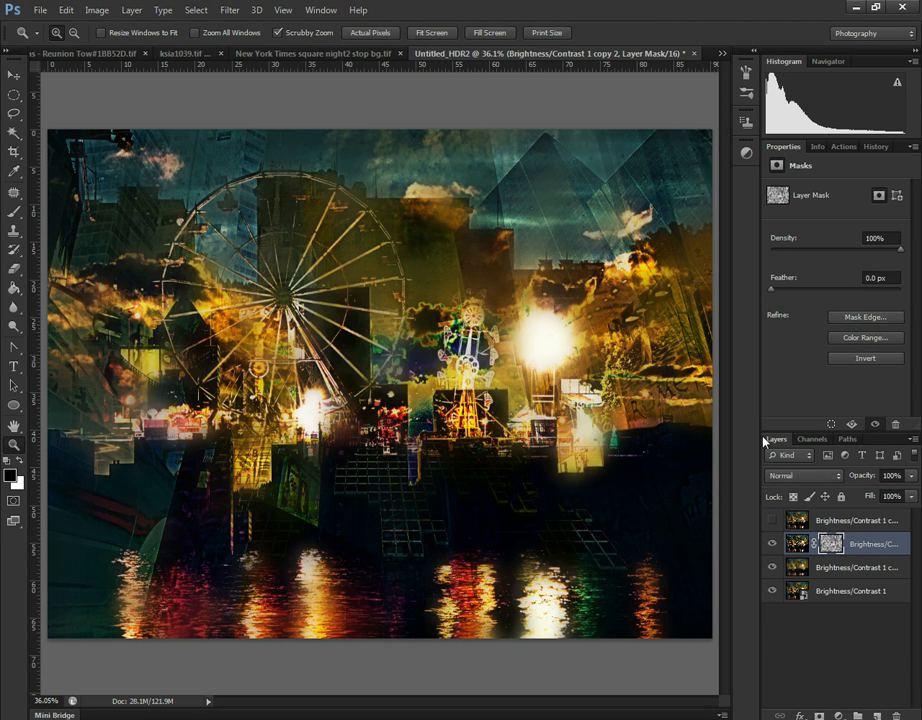
- Add a layer mask to the Gaussian-blurred copy and render Clouds into that mask
{"action": "left_click", "coordinate": [828, 567]}
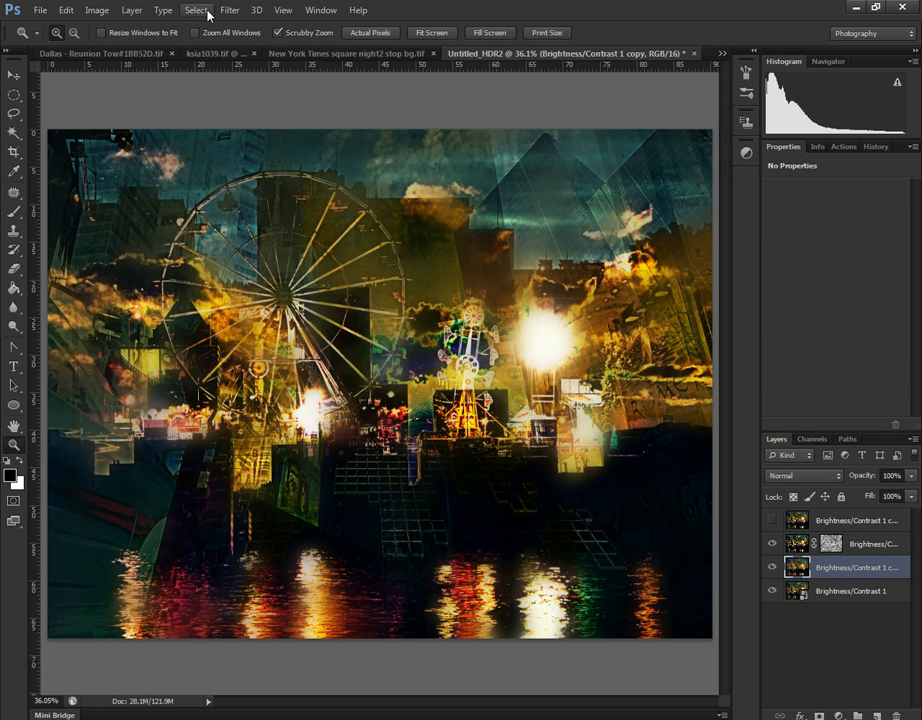
{"action": "left_click", "coordinate": [240, 14]}
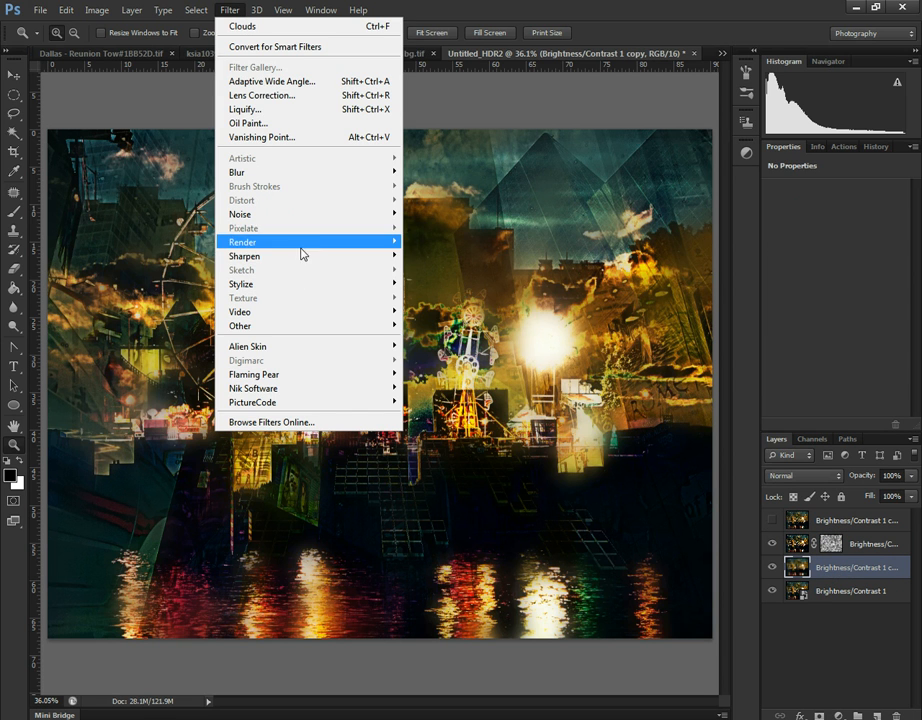
{"action": "left_click", "coordinate": [820, 715]}
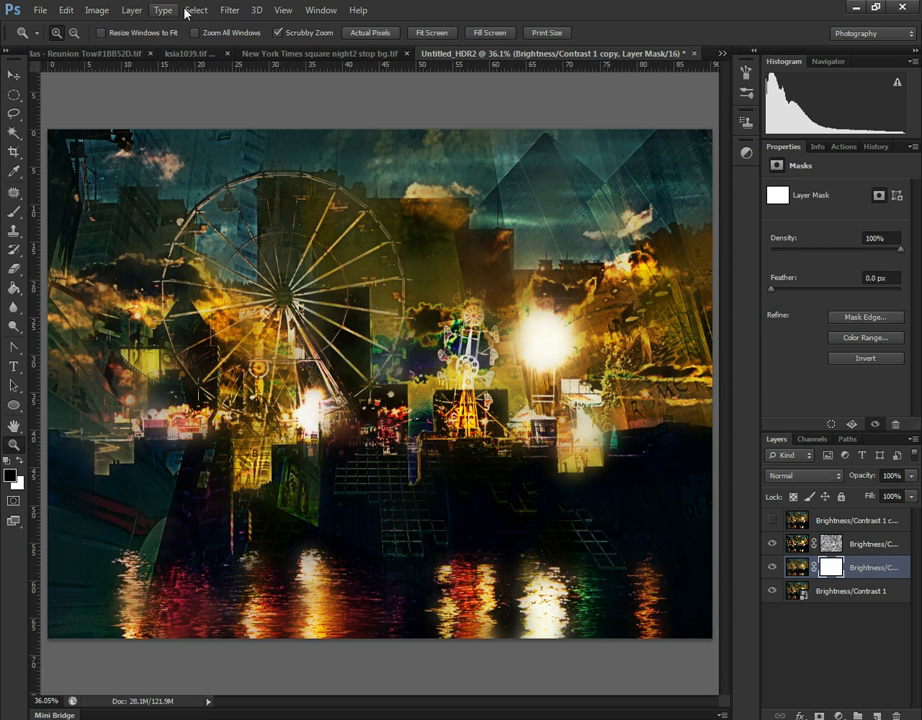
{"action": "left_click", "coordinate": [200, 13]}
{"action": "mouse_move", "coordinate": [229, 10]}
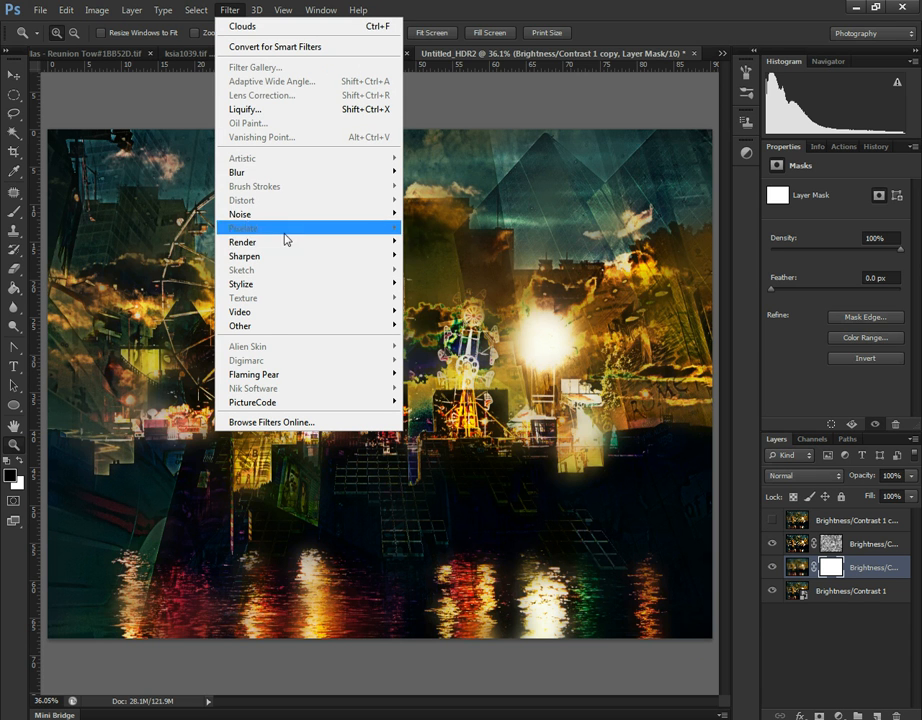
{"action": "mouse_move", "coordinate": [288, 247]}
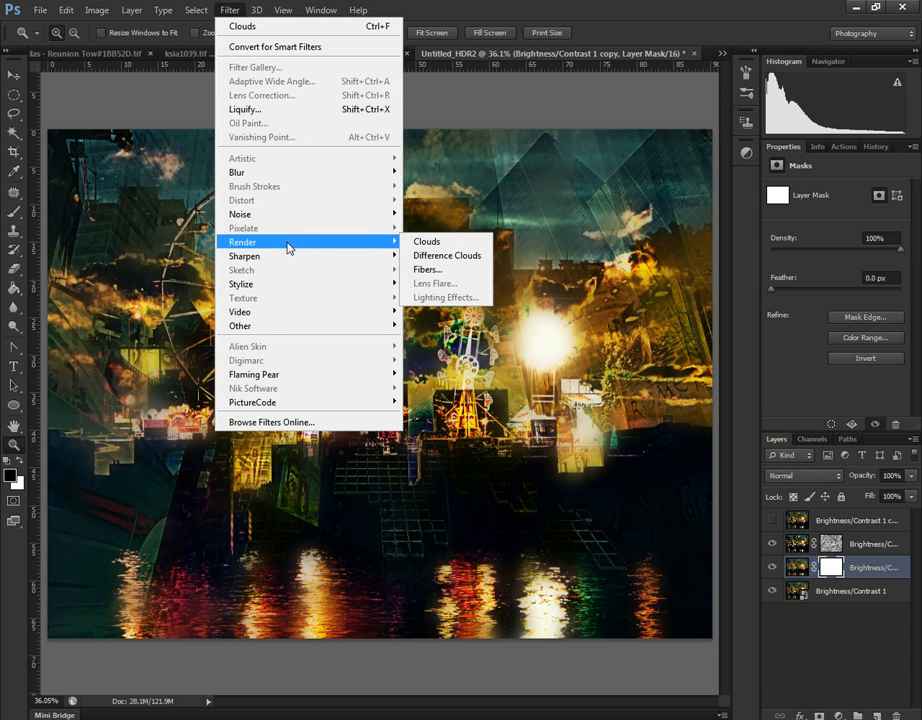
{"action": "left_click", "coordinate": [466, 242]}
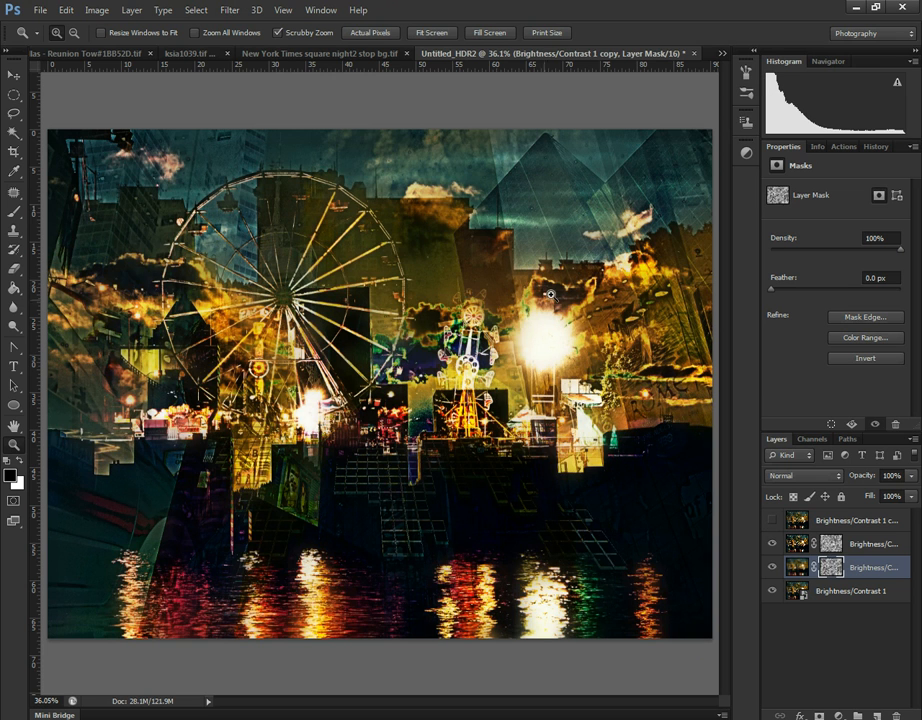
- Toggle the visibility of the sharpened copy and the base smart object to examine how the cloud masks blend
{"action": "left_click", "coordinate": [773, 543]}
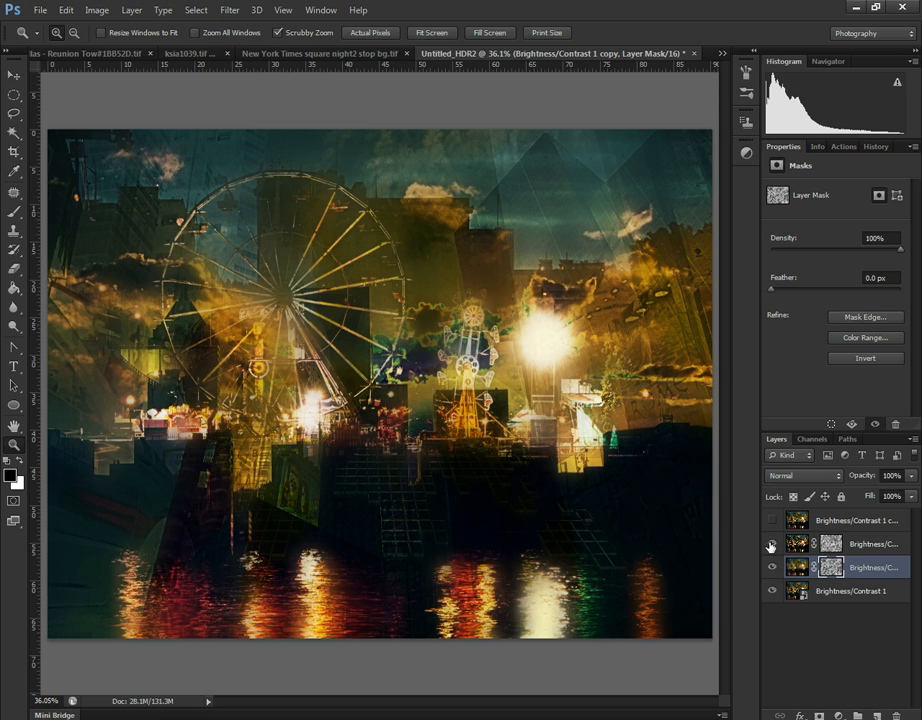
{"action": "left_click", "coordinate": [772, 544]}
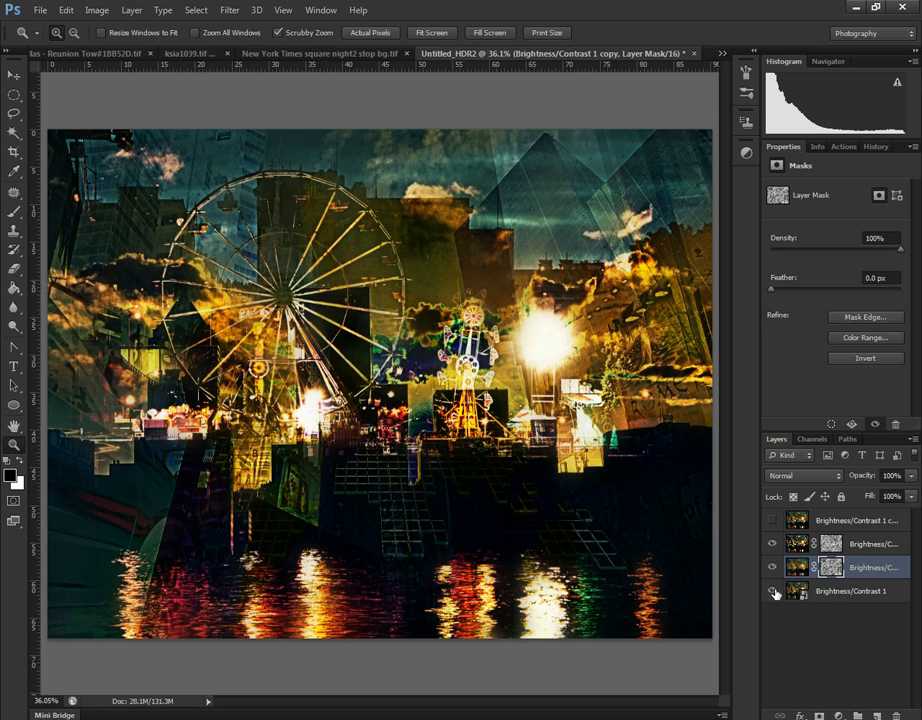
{"action": "left_click", "coordinate": [773, 590]}
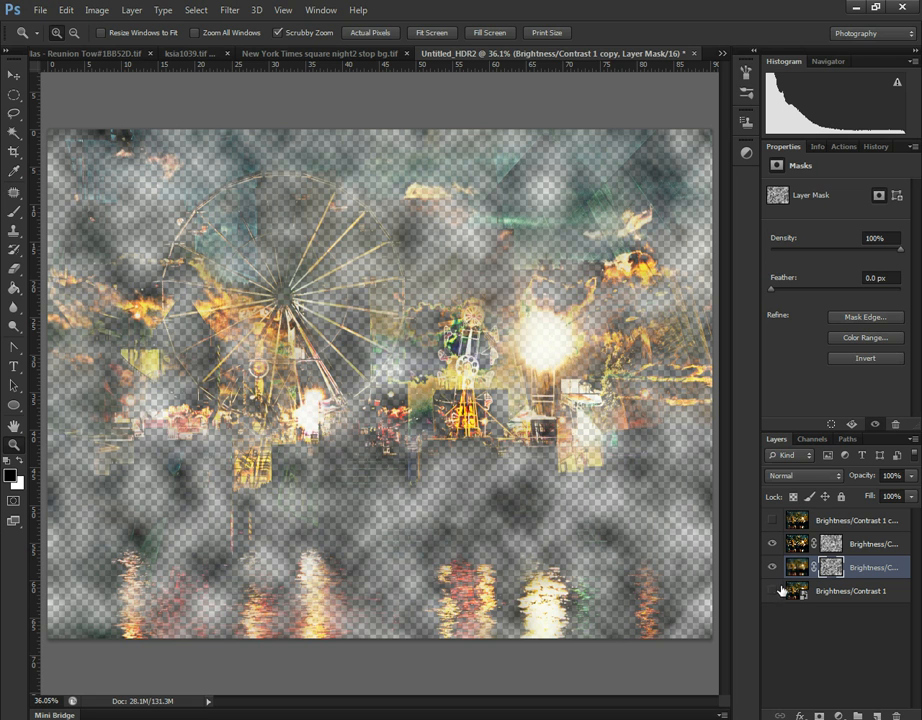
{"action": "left_click", "coordinate": [773, 590]}
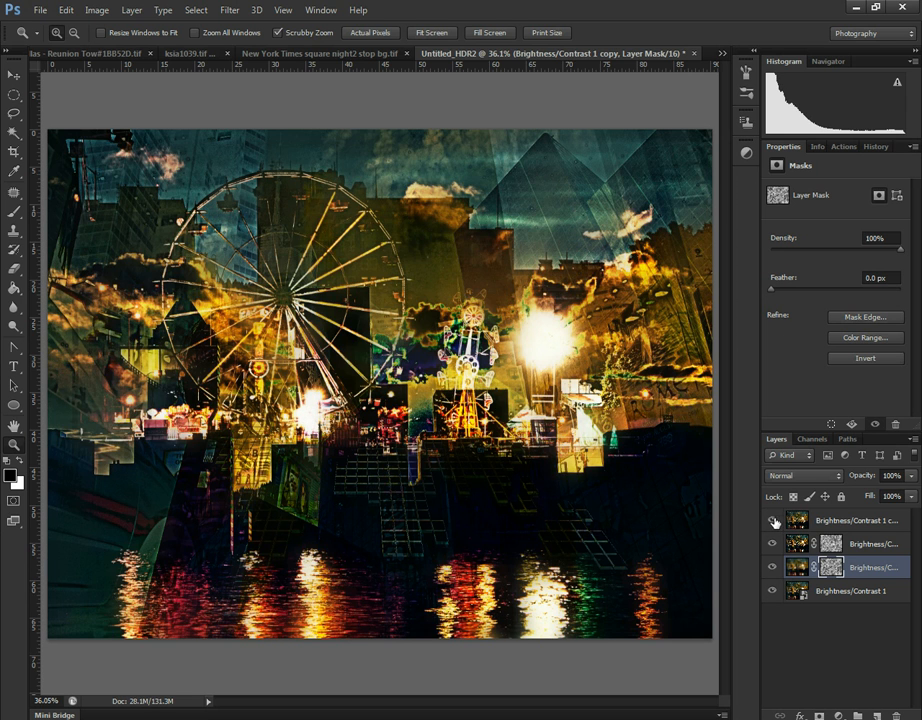
- Show the topmost rasterized copy and duplicate it
{"action": "left_click", "coordinate": [773, 521]}
{"action": "left_click", "coordinate": [862, 521]}
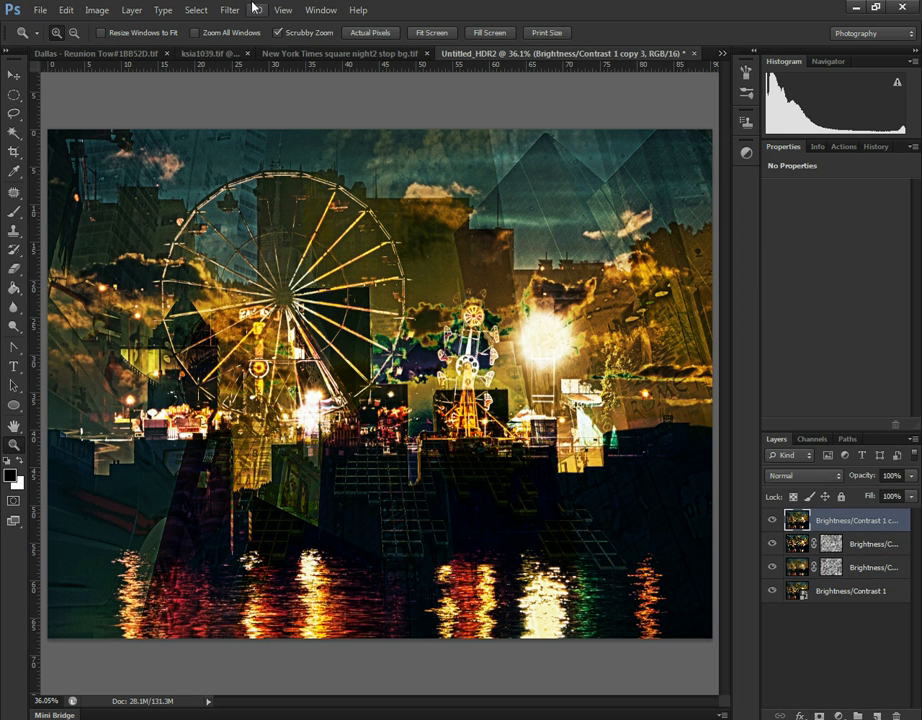
{"action": "key", "text": "ctrl+j"}
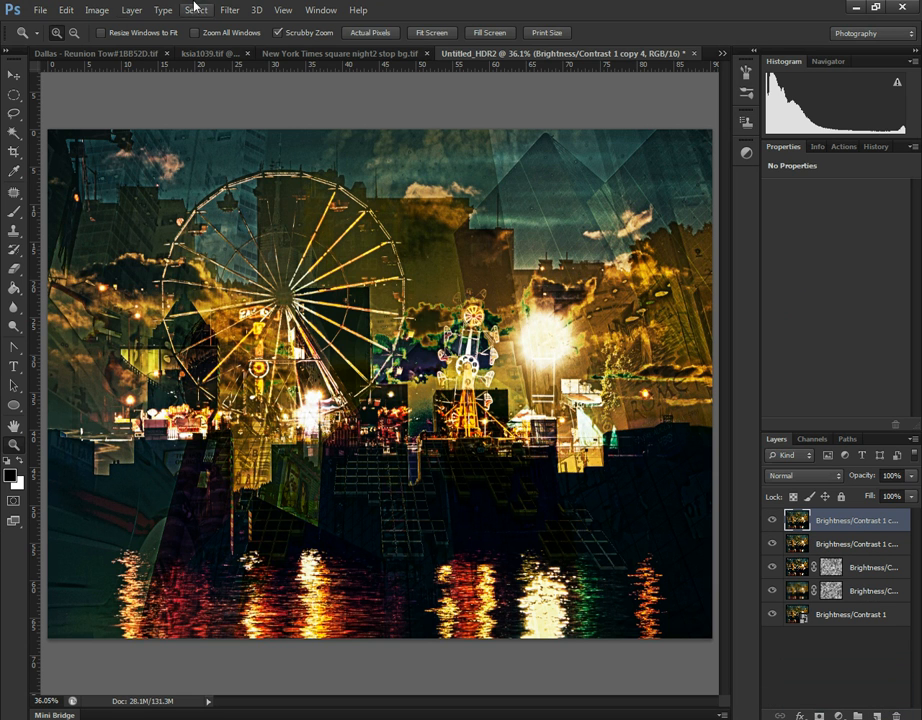
- Apply Motion Blur at angle 0° and distance 248 pixels to the new duplicate and move it one layer down, beneath the unblurred copy
{"action": "left_click", "coordinate": [229, 9]}
{"action": "mouse_move", "coordinate": [300, 178]}
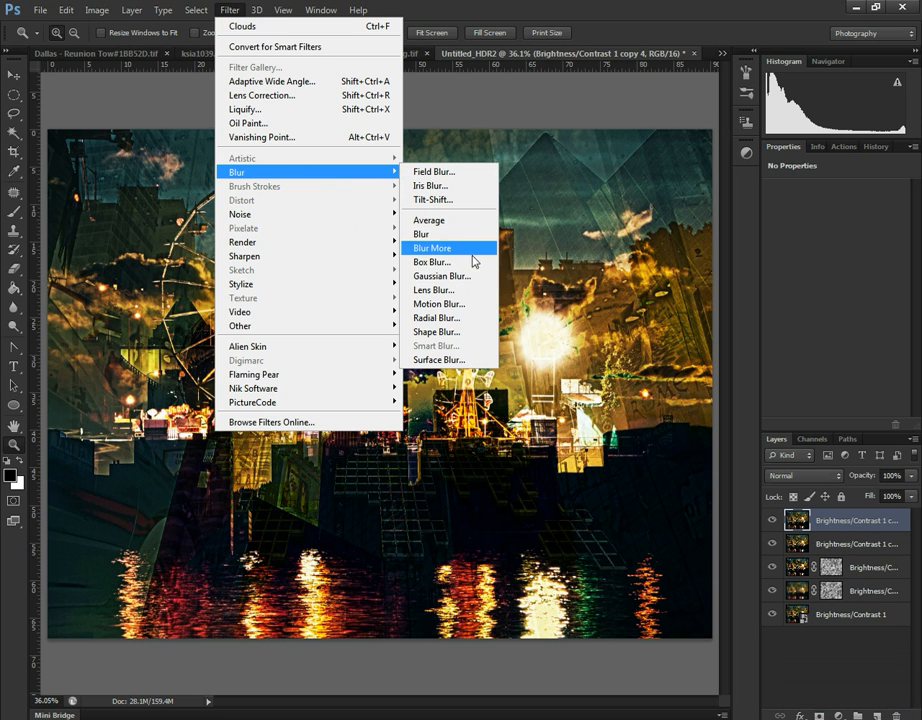
{"action": "left_click", "coordinate": [463, 304]}
{"action": "left_click_drag", "start_coordinate": [362, 410], "coordinate": [430, 410]}
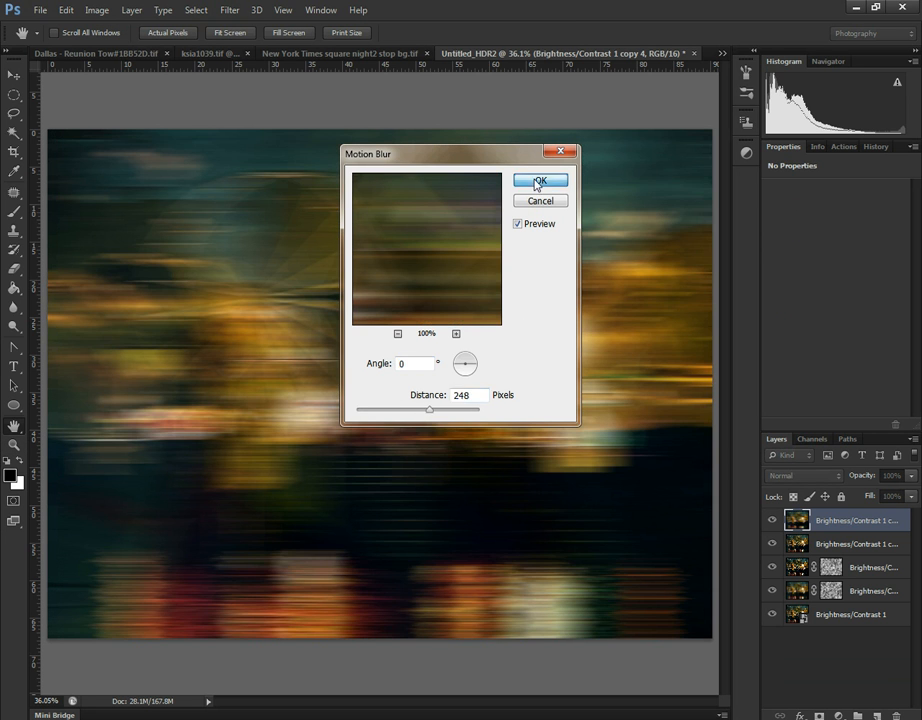
{"action": "left_click", "coordinate": [540, 181]}
{"action": "left_click_drag", "start_coordinate": [857, 524], "coordinate": [852, 560]}
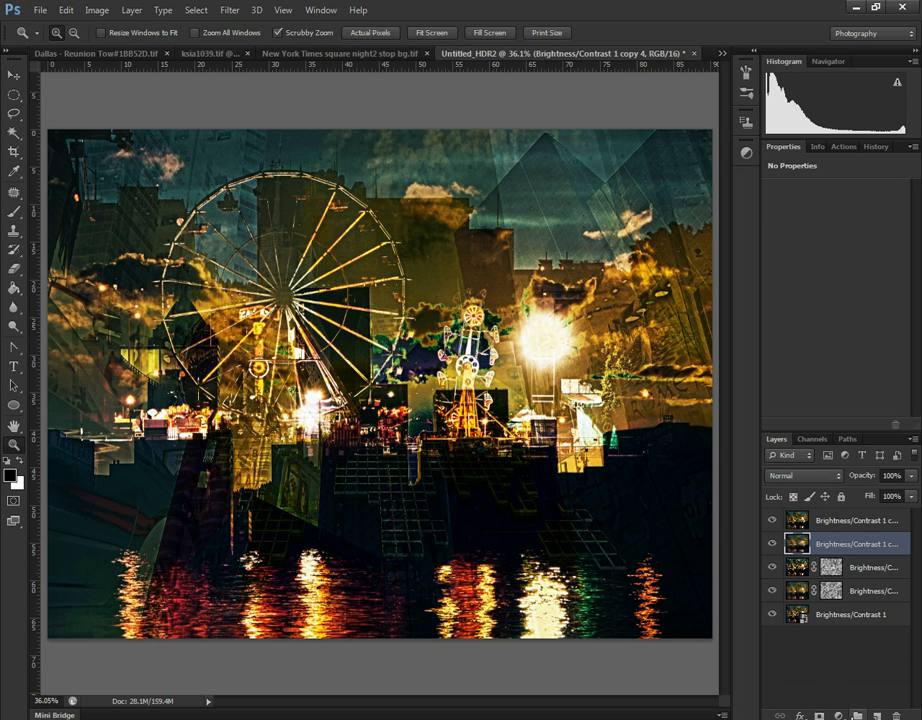
- Add a layer mask to the motion-blurred copy and fill it with rendered Clouds
{"action": "left_click", "coordinate": [819, 716]}
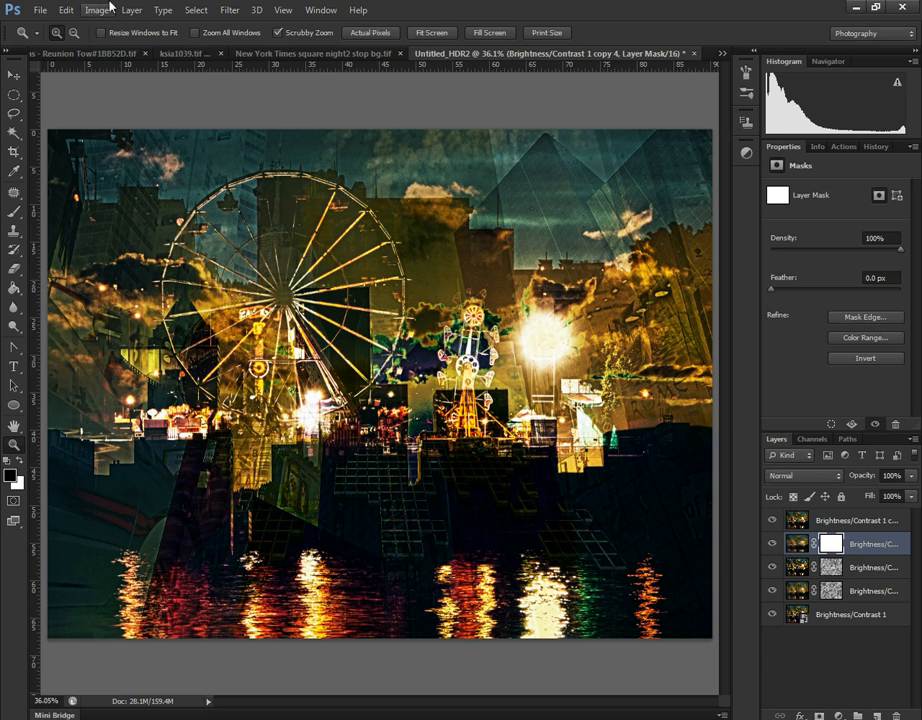
{"action": "left_click", "coordinate": [229, 10]}
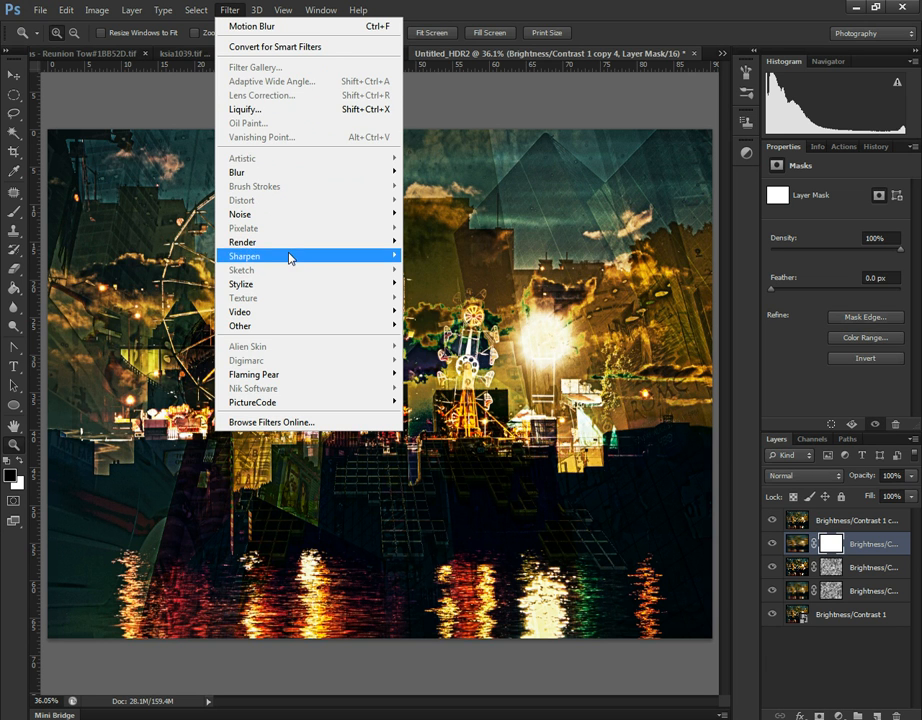
{"action": "mouse_move", "coordinate": [296, 243]}
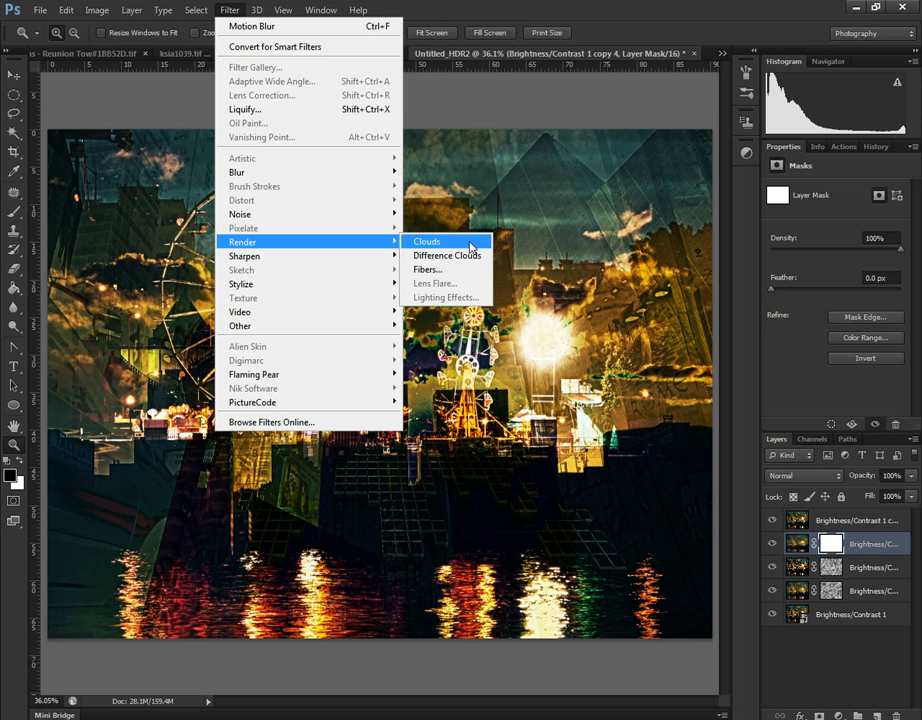
{"action": "left_click", "coordinate": [469, 243]}
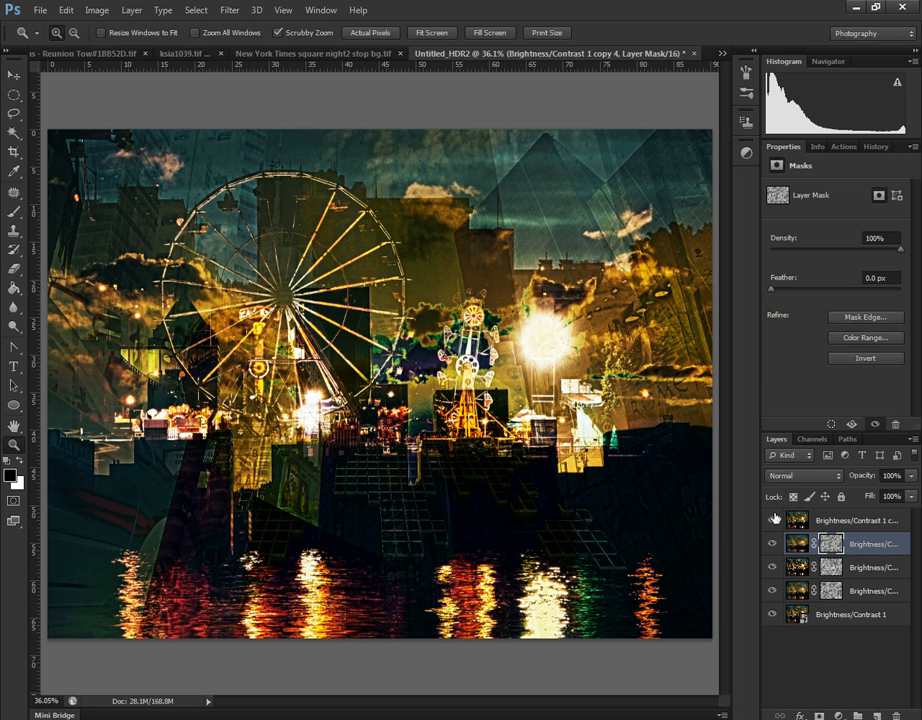
- Hide the top unmasked copy and the base smart object, and add an empty layer at the bottom of the stack
{"action": "left_click", "coordinate": [772, 521]}
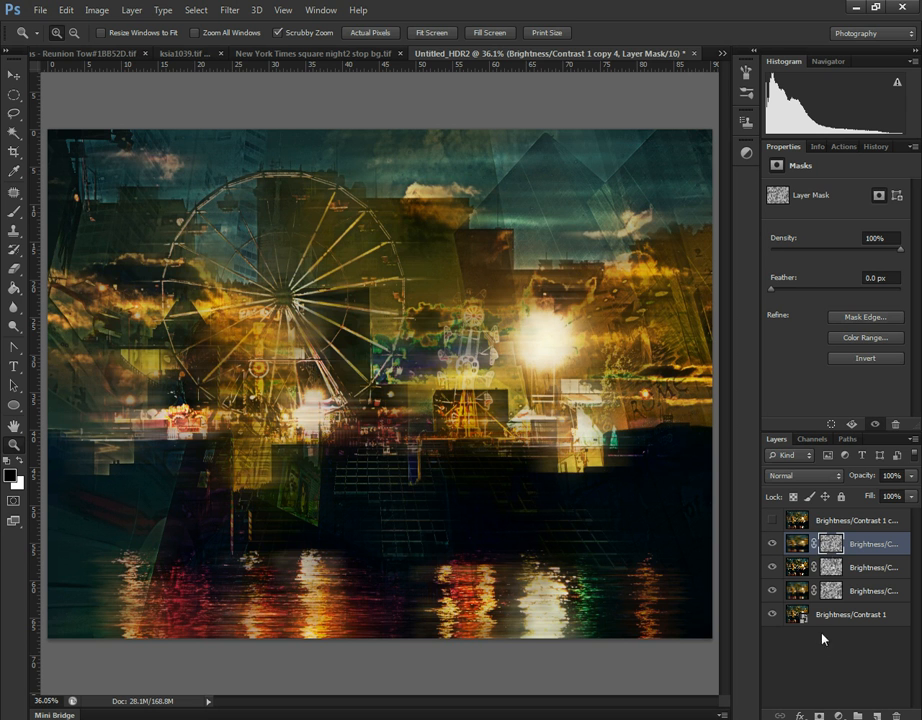
{"action": "left_click", "coordinate": [772, 615]}
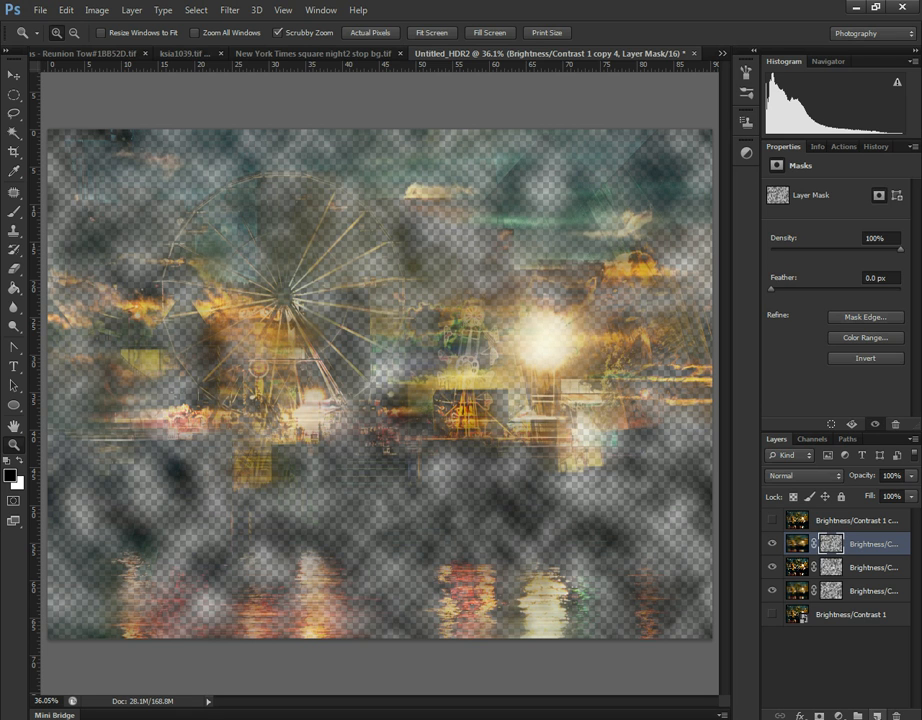
{"action": "left_click", "coordinate": [857, 716]}
{"action": "left_click_drag", "start_coordinate": [826, 544], "coordinate": [826, 672]}
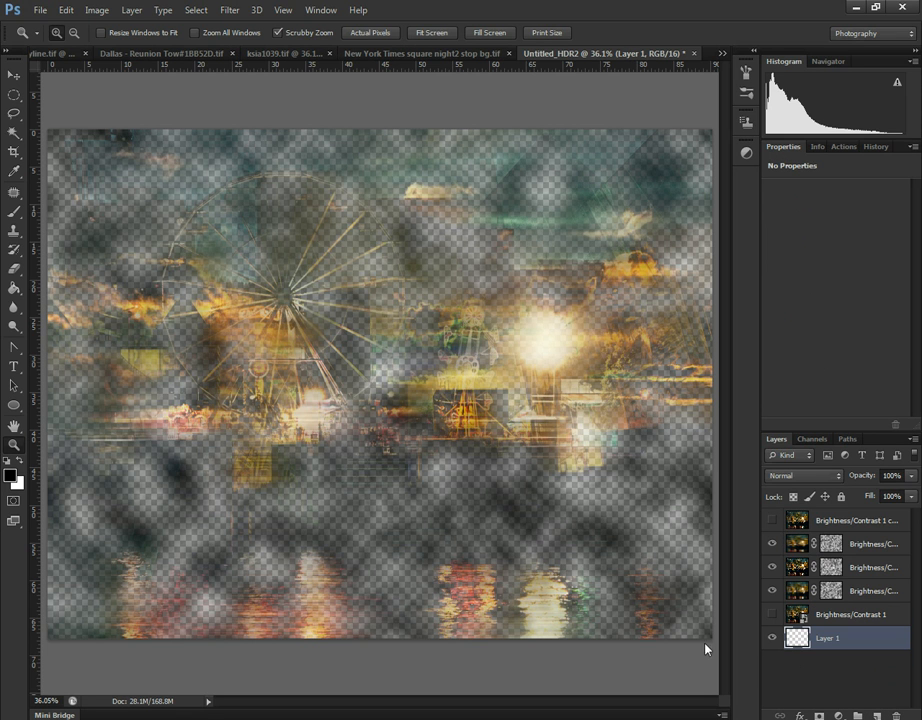
- Fill the empty bottom layer with black and toggle the base smart object's visibility to compare
{"action": "left_click", "coordinate": [14, 287]}
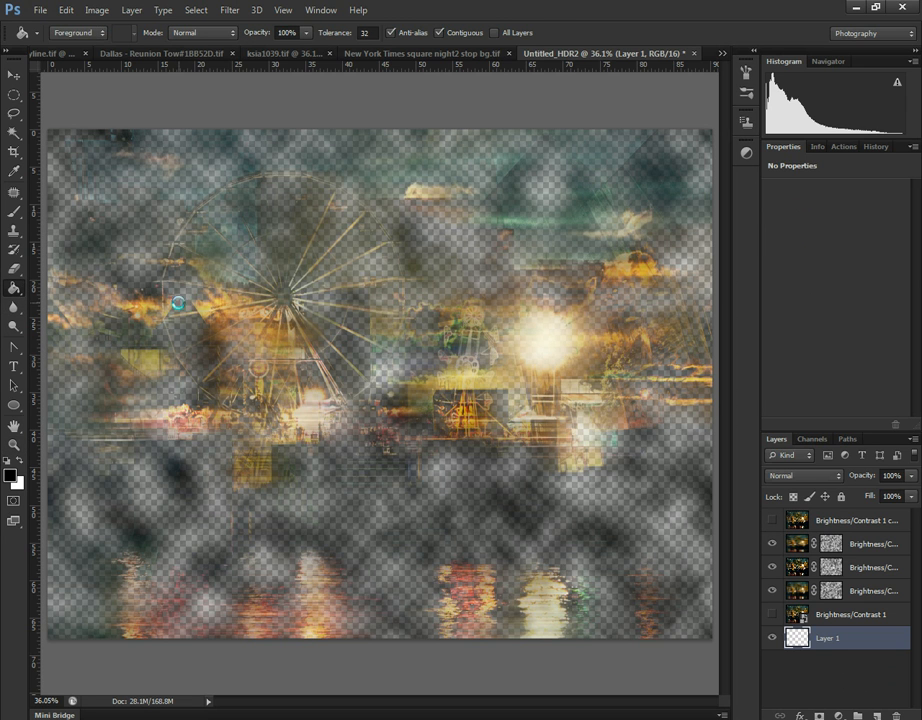
{"action": "left_click", "coordinate": [185, 311]}
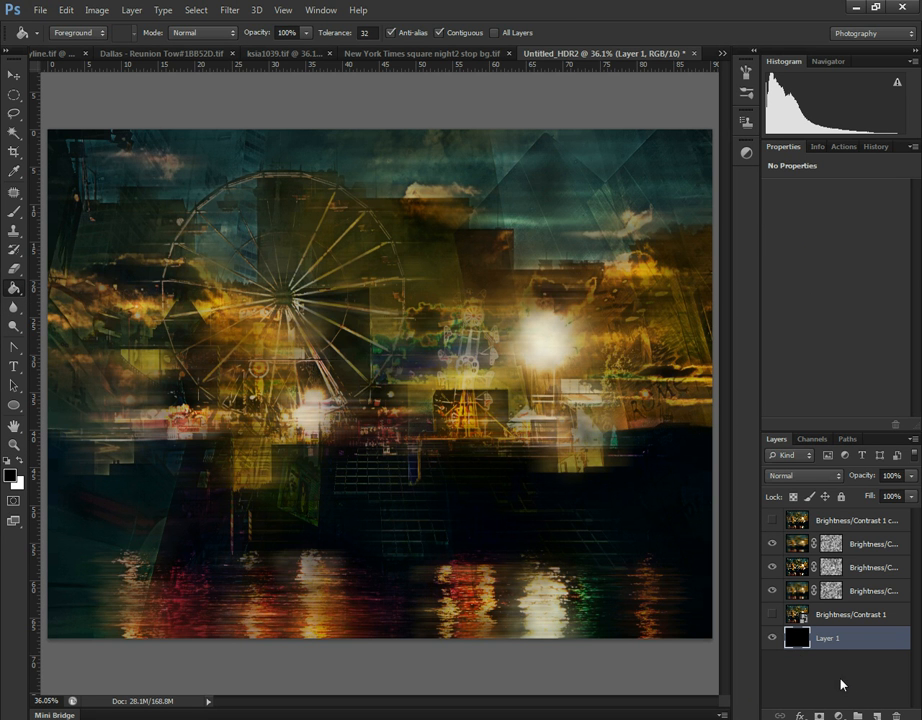
{"action": "left_click", "coordinate": [772, 614]}
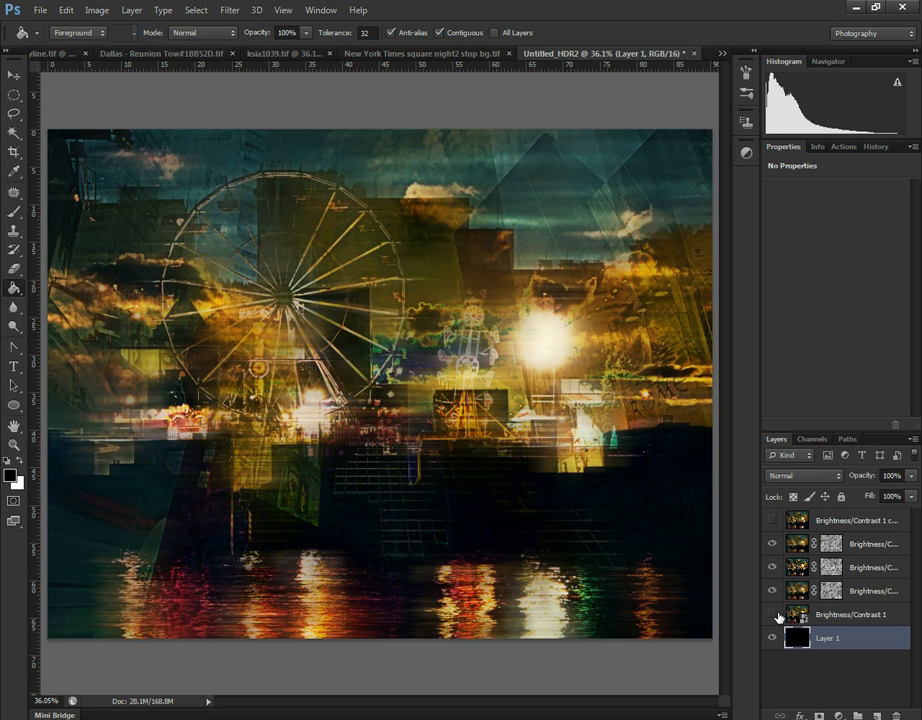
{"action": "left_click", "coordinate": [778, 615]}
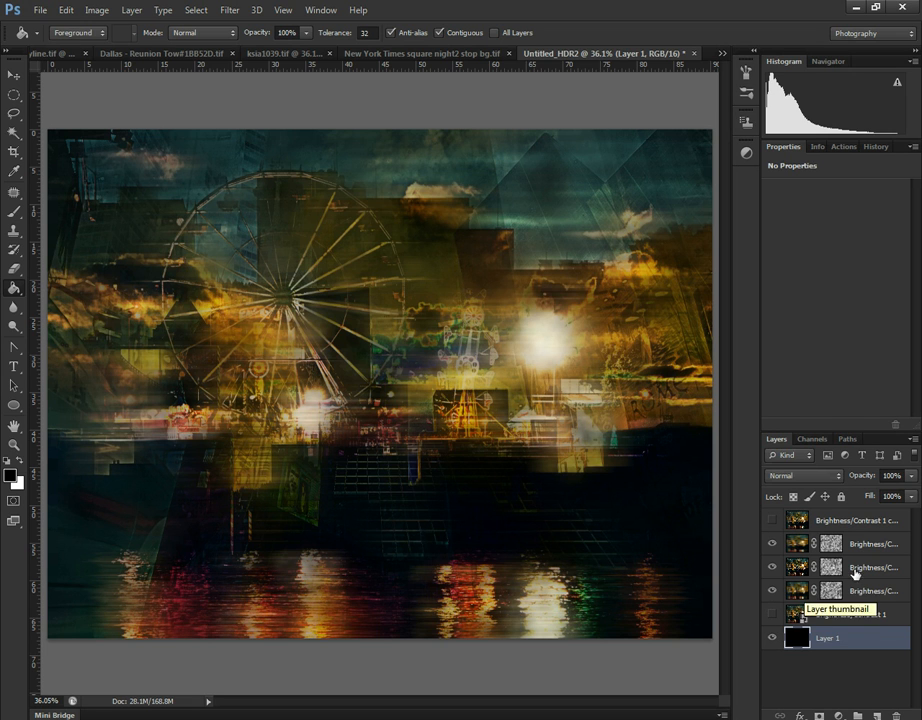
- Lower the motion-blurred masked copy's opacity to 71%
{"action": "left_click", "coordinate": [797, 590]}
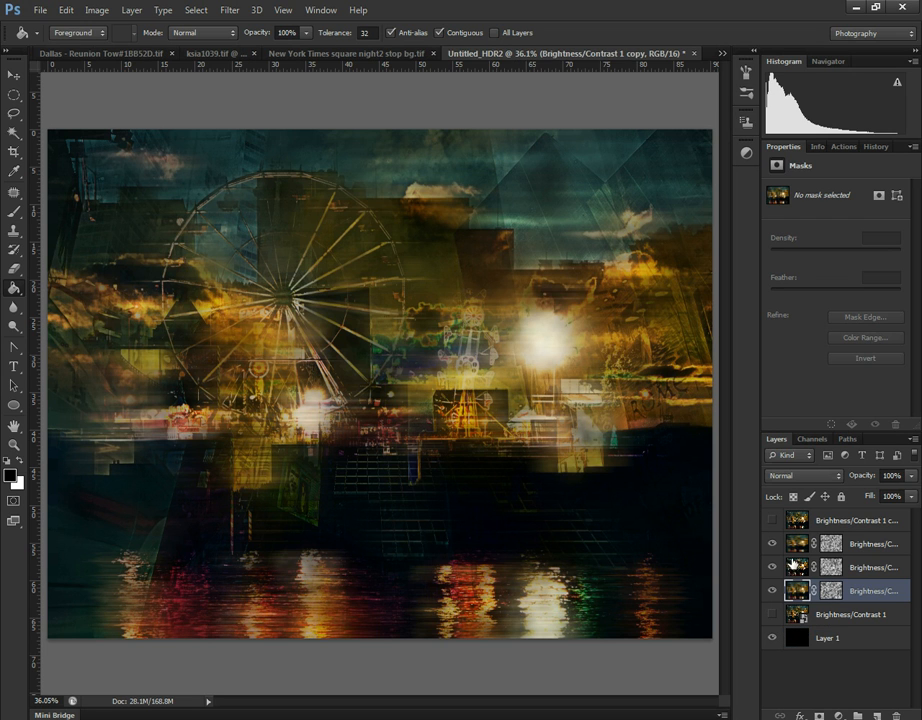
{"action": "left_click", "coordinate": [801, 543]}
{"action": "left_click", "coordinate": [912, 479]}
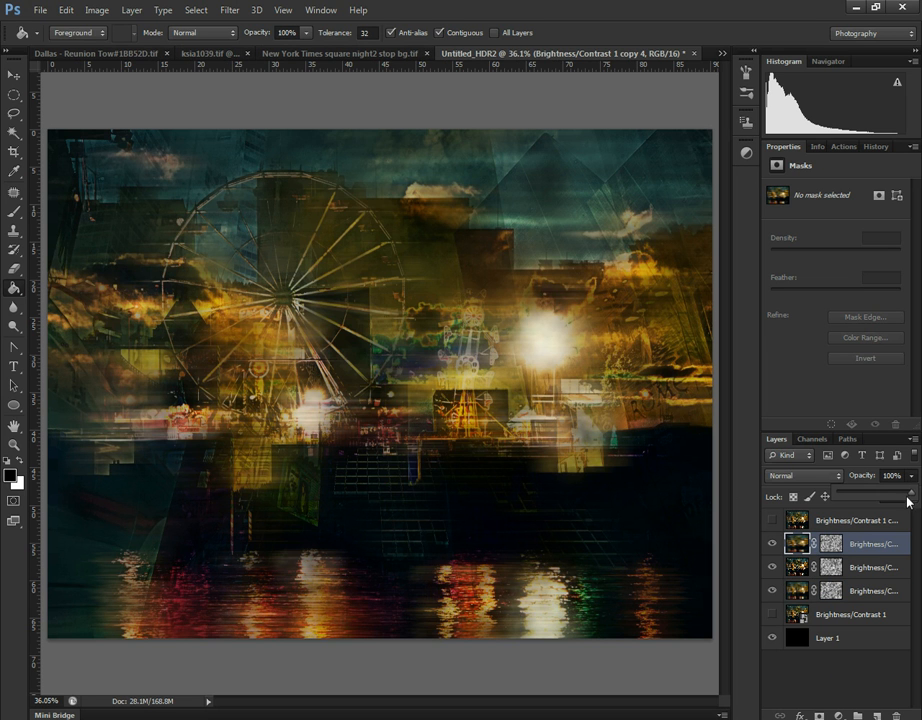
{"action": "mouse_move", "coordinate": [908, 497]}
{"action": "left_mouse_down"}
{"action": "mouse_move", "coordinate": [880, 498]}
{"action": "mouse_move", "coordinate": [891, 498]}
{"action": "left_mouse_up"}
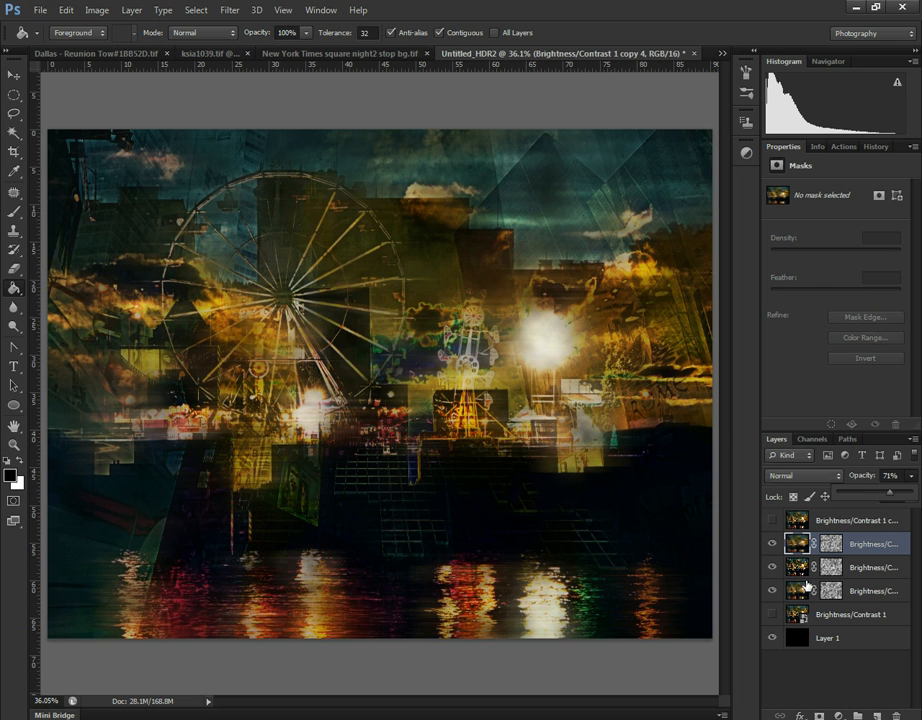
- Show the top unmasked copy and apply a Gaussian Blur with a 1000-pixel radius to it
{"action": "left_click", "coordinate": [815, 521]}
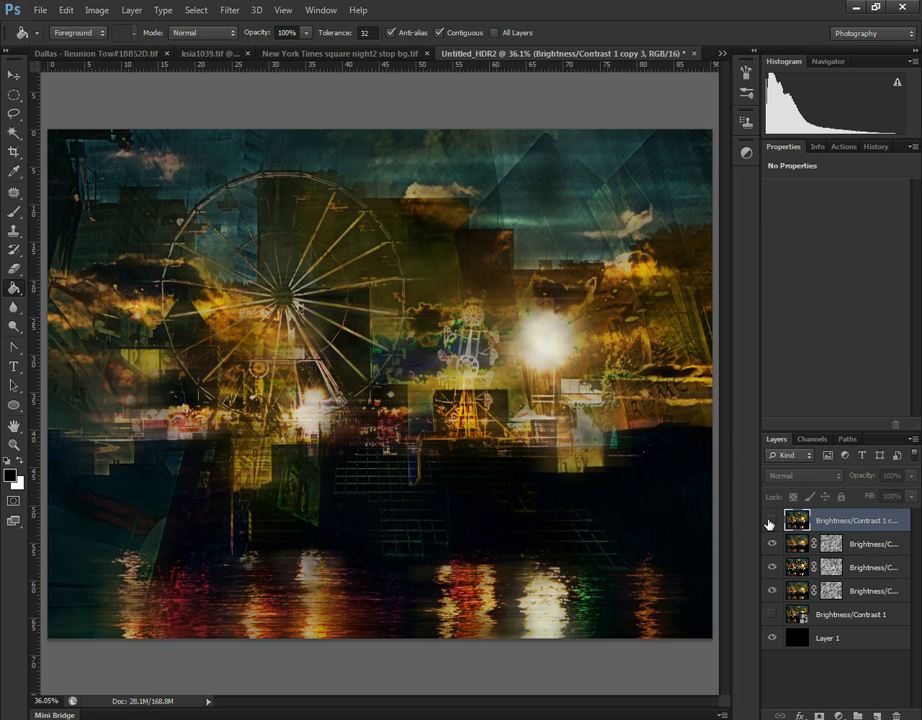
{"action": "left_click", "coordinate": [771, 520]}
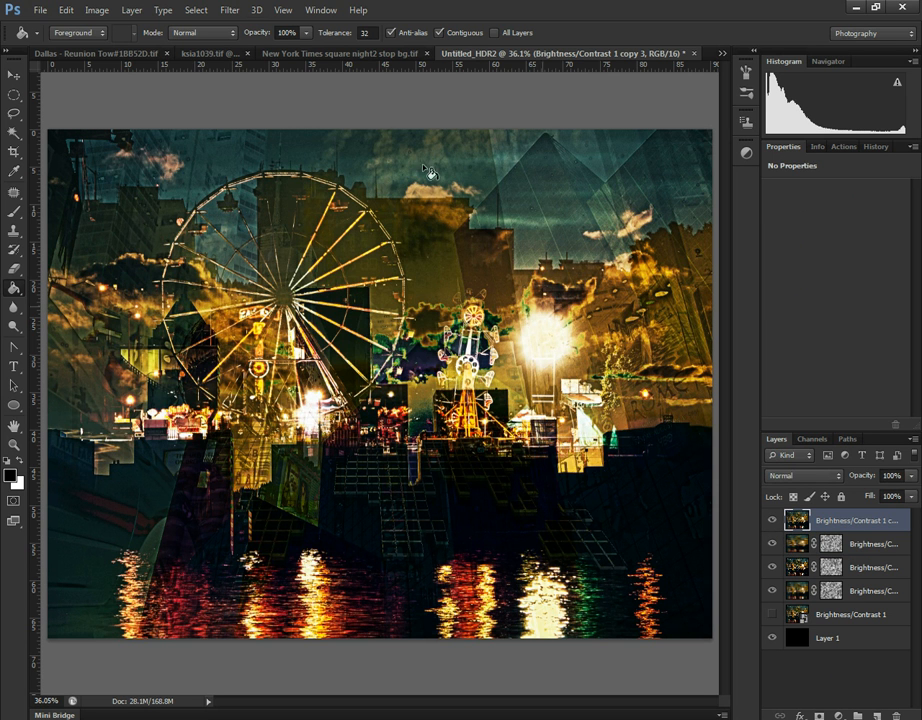
{"action": "left_click", "coordinate": [228, 10]}
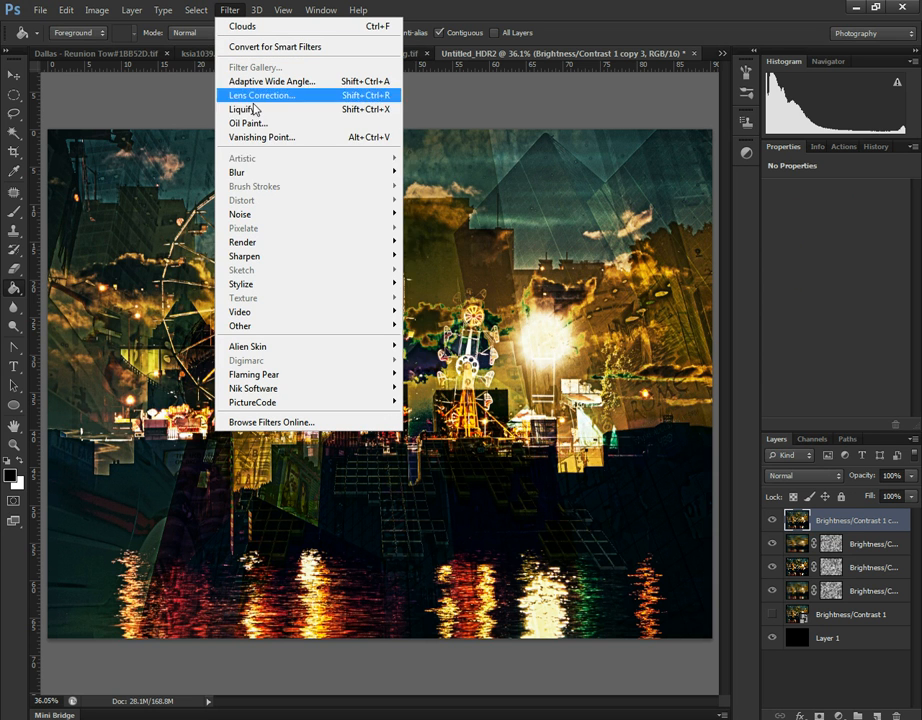
{"action": "mouse_move", "coordinate": [259, 173]}
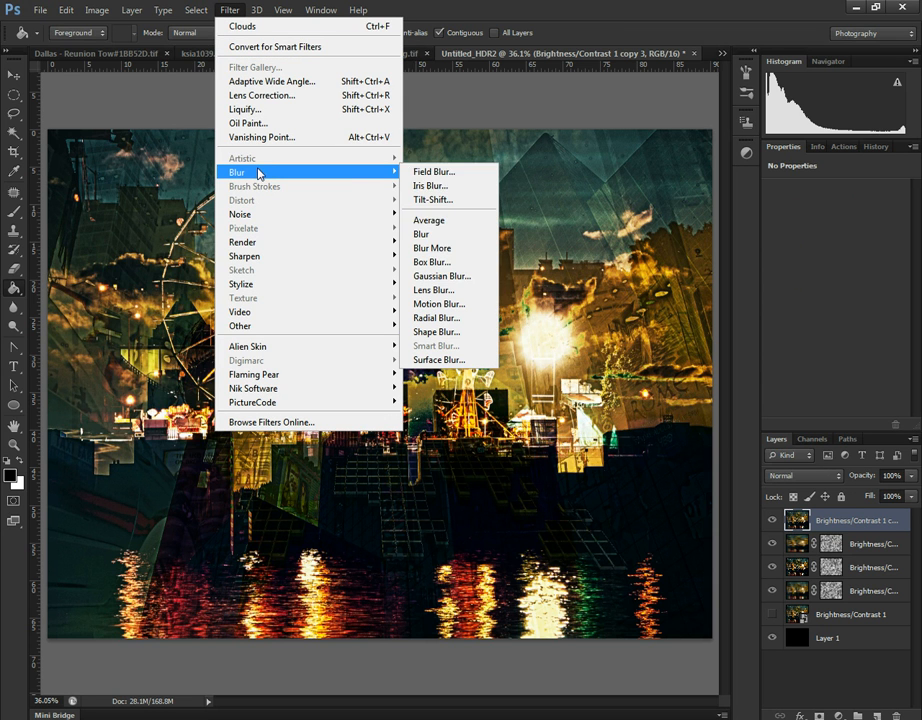
{"action": "left_click", "coordinate": [450, 277]}
{"action": "left_click_drag", "start_coordinate": [726, 455], "coordinate": [800, 448]}
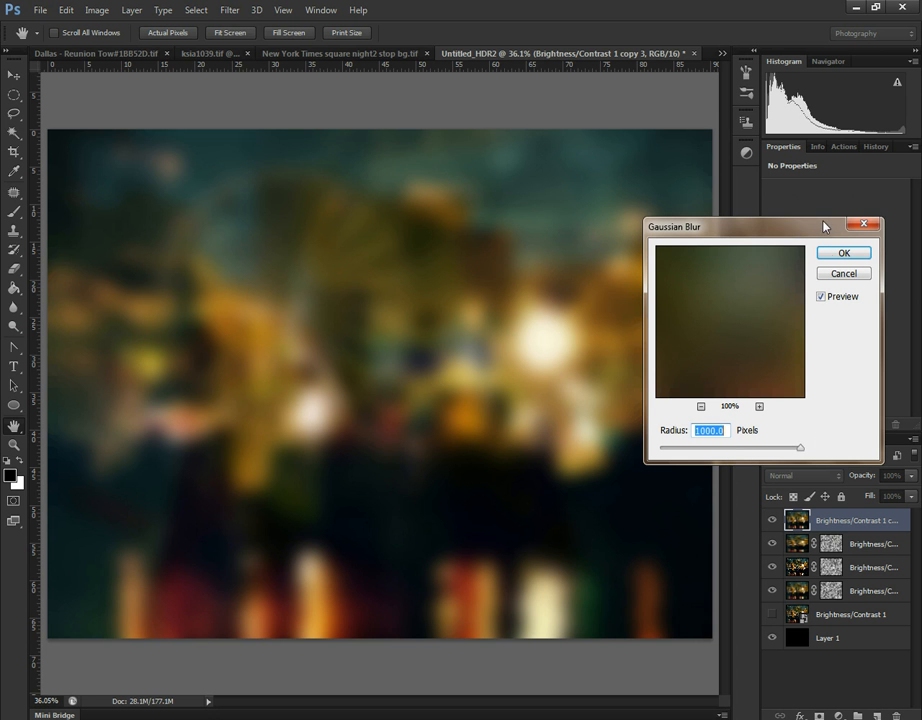
{"action": "left_click", "coordinate": [842, 252]}
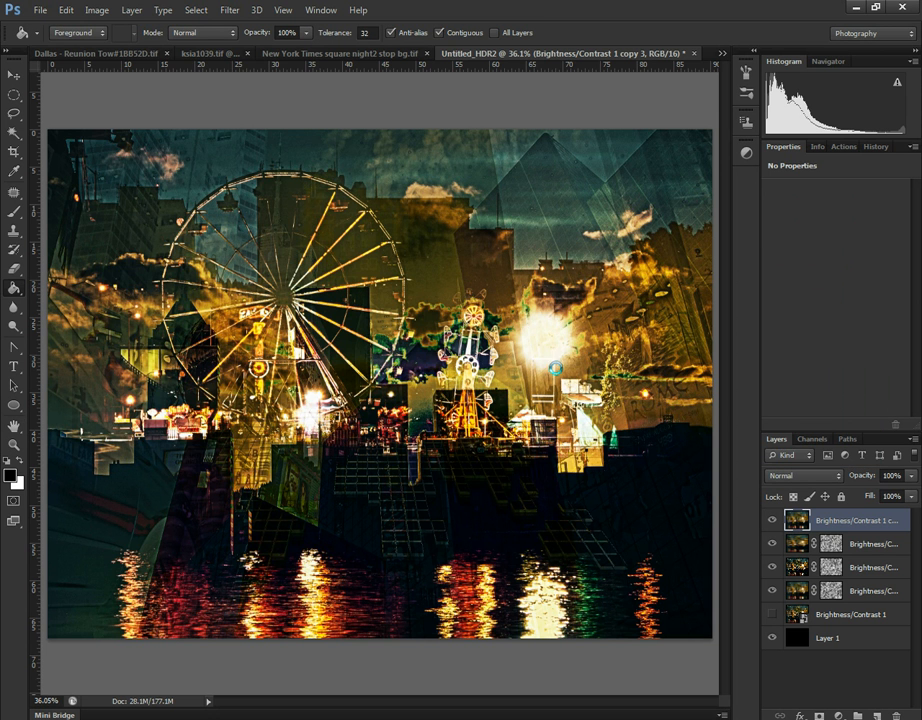
- Try the Screen and Overlay blend modes on the heavily blurred top copy, with Overlay at 45% opacity
{"action": "left_click", "coordinate": [785, 476]}
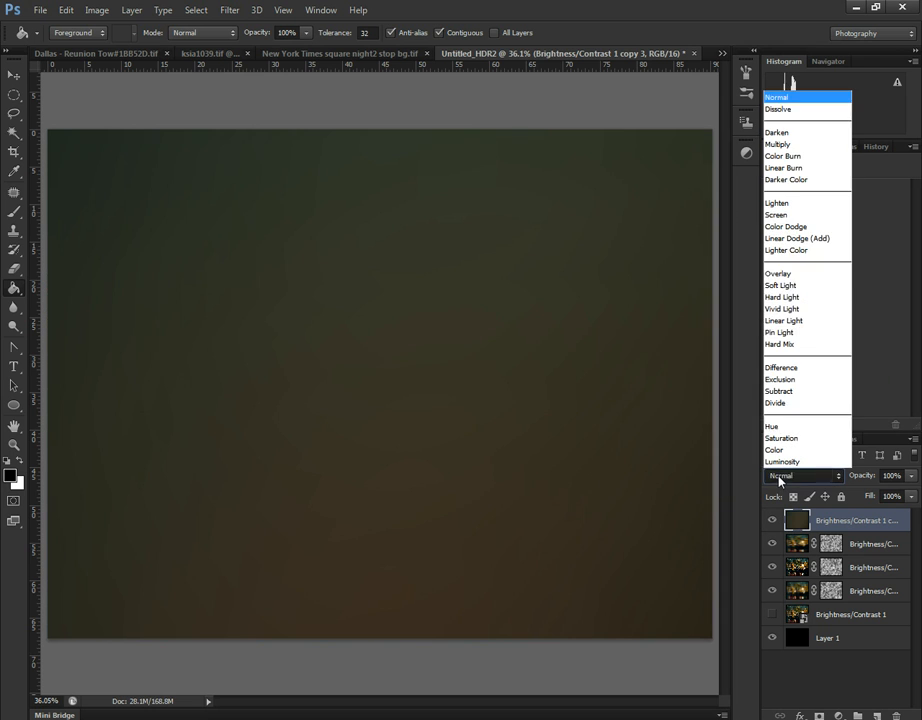
{"action": "left_click", "coordinate": [808, 215]}
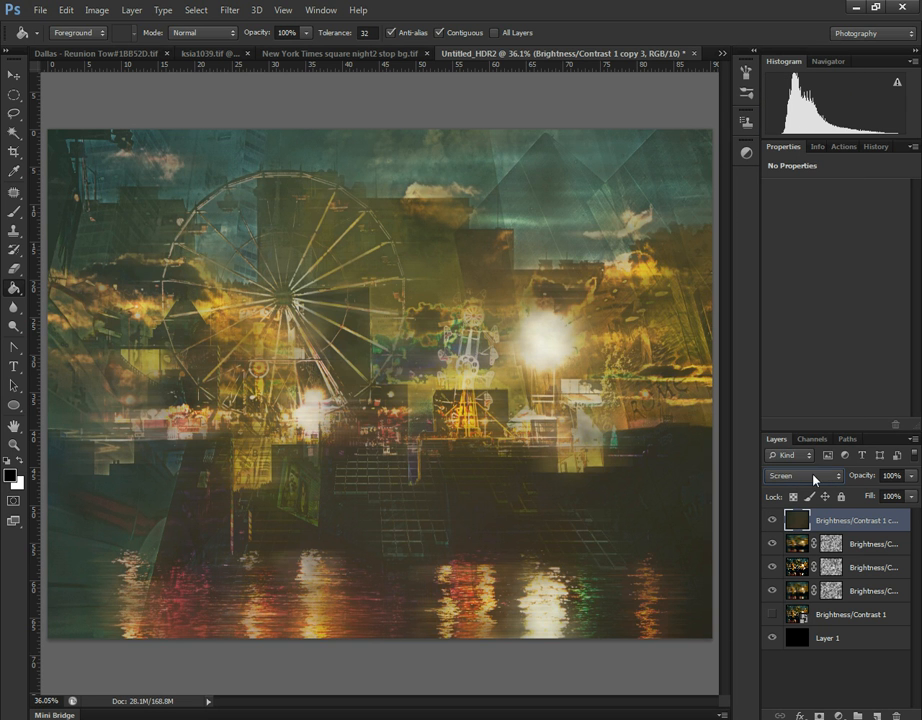
{"action": "left_click", "coordinate": [815, 480]}
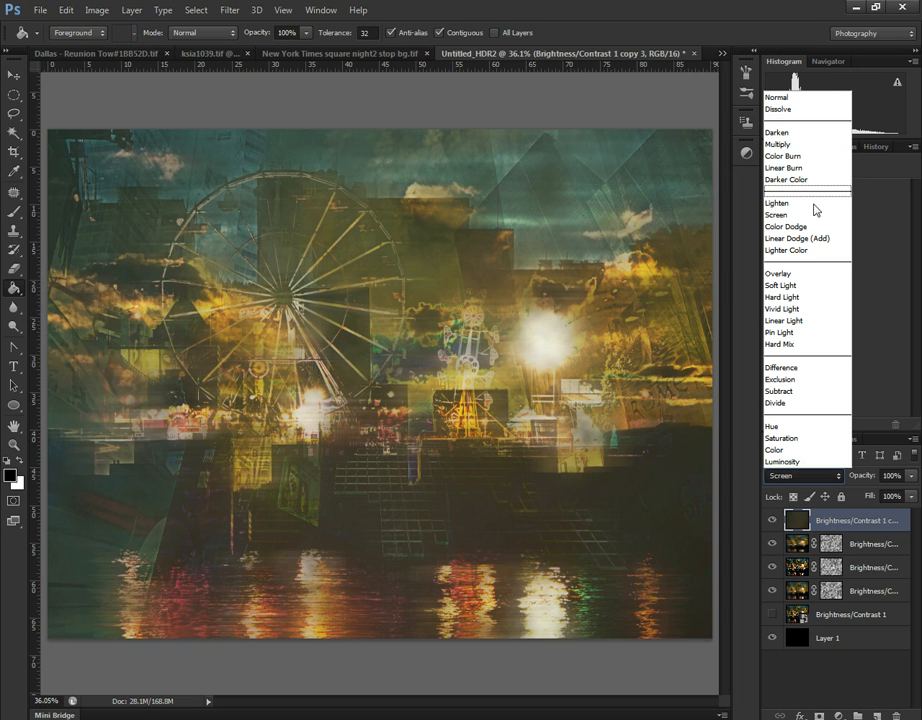
{"action": "left_click", "coordinate": [796, 273]}
{"action": "left_click", "coordinate": [911, 477]}
{"action": "left_click_drag", "start_coordinate": [913, 497], "coordinate": [872, 498]}
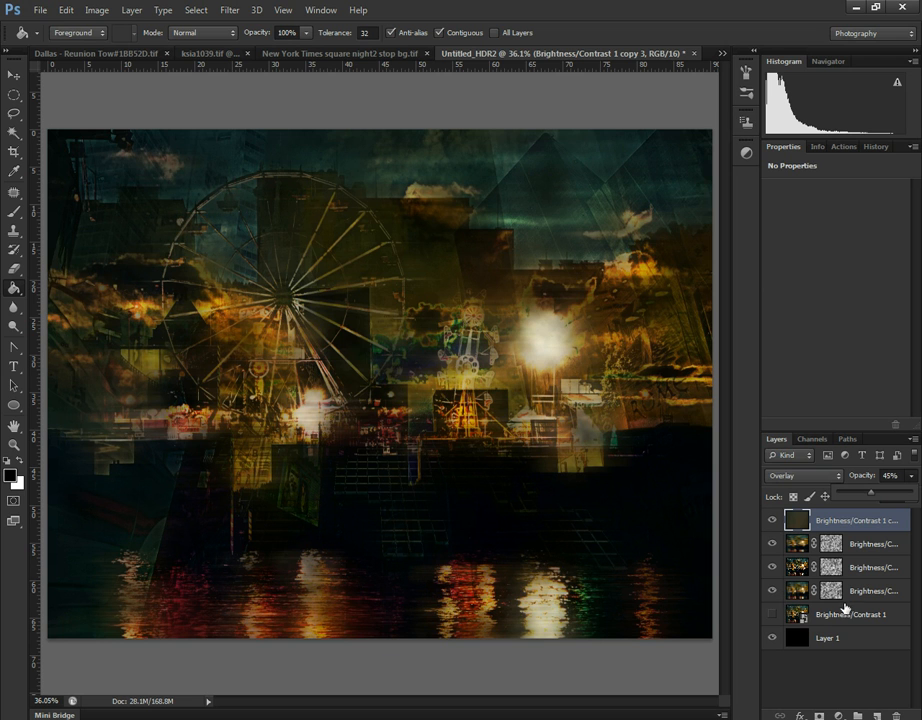
- Move the base smart object beneath the black layer and lower the heavily blurred top copy's opacity to 7%
{"action": "left_click_drag", "start_coordinate": [838, 620], "coordinate": [838, 660]}
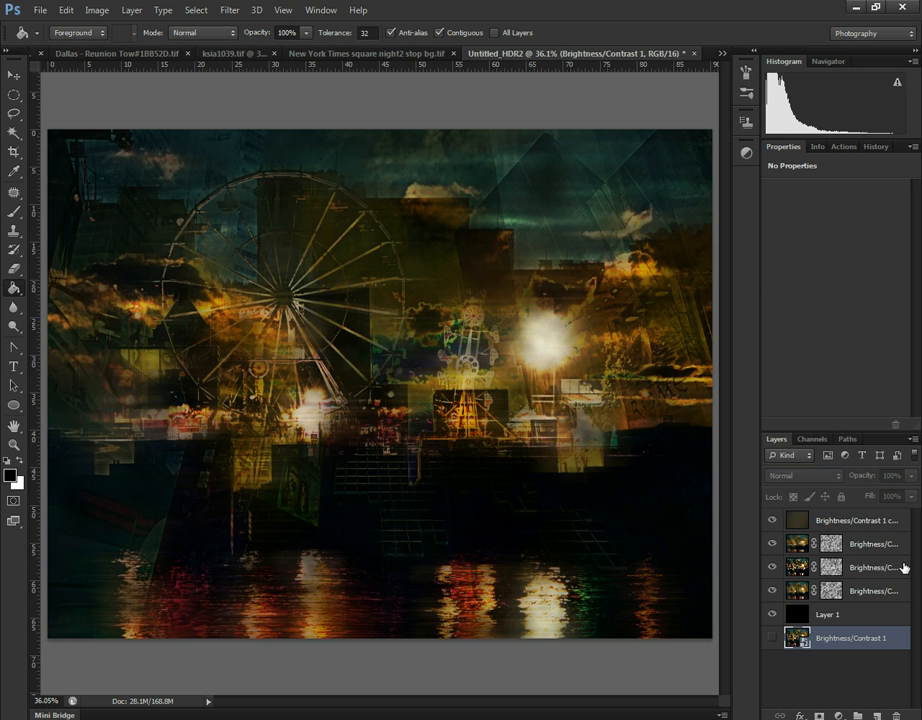
{"action": "left_click", "coordinate": [857, 521]}
{"action": "left_click", "coordinate": [911, 476]}
{"action": "left_click_drag", "start_coordinate": [875, 496], "coordinate": [860, 496]}
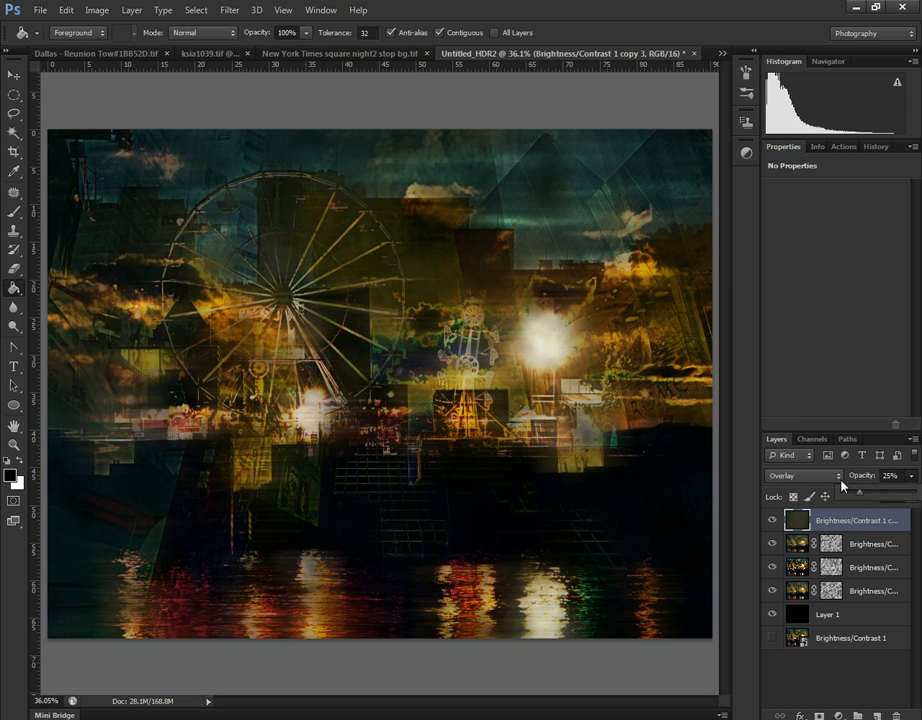
{"action": "left_click_drag", "start_coordinate": [851, 497], "coordinate": [847, 496]}
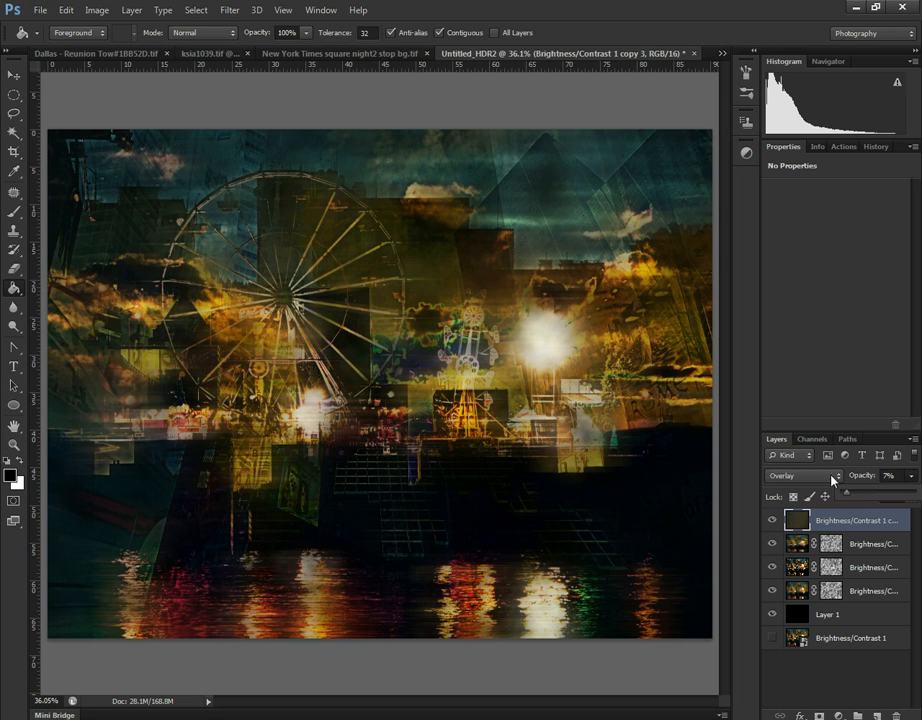
- Set the heavily blurred top copy to the Screen blend mode at 16% opacity
{"action": "left_click", "coordinate": [837, 477]}
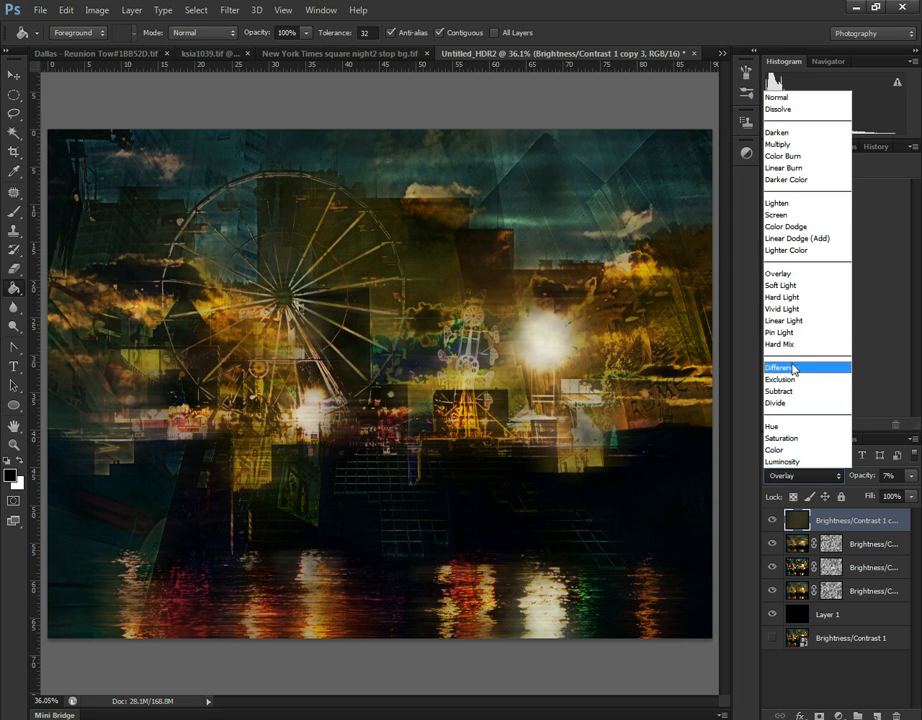
{"action": "left_click", "coordinate": [800, 215]}
{"action": "left_click", "coordinate": [911, 477]}
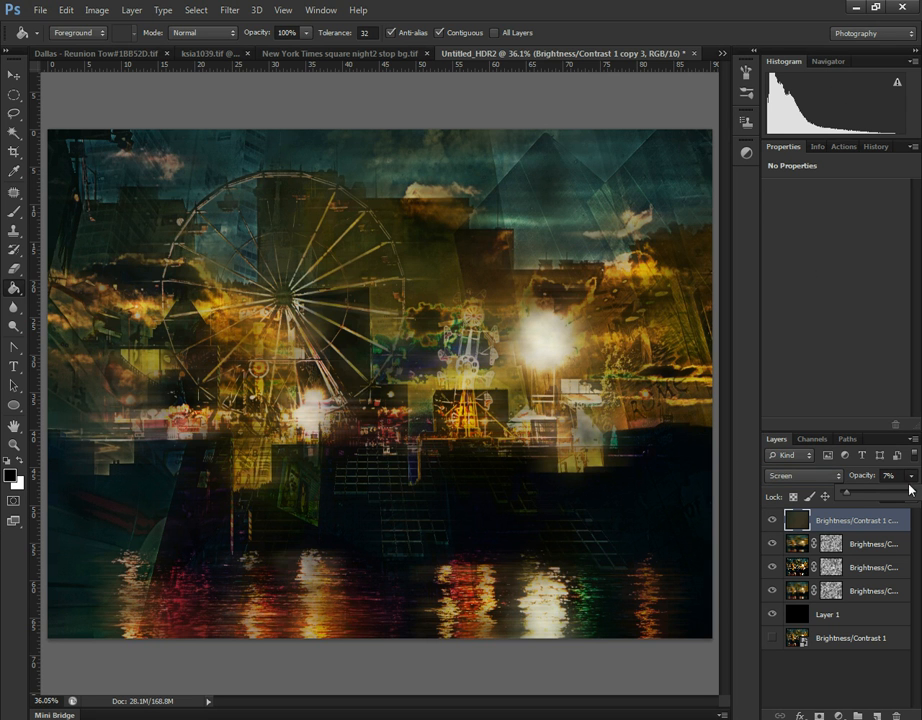
{"action": "mouse_move", "coordinate": [849, 499]}
{"action": "left_mouse_down"}
{"action": "mouse_move", "coordinate": [864, 497]}
{"action": "mouse_move", "coordinate": [854, 496]}
{"action": "left_mouse_up"}
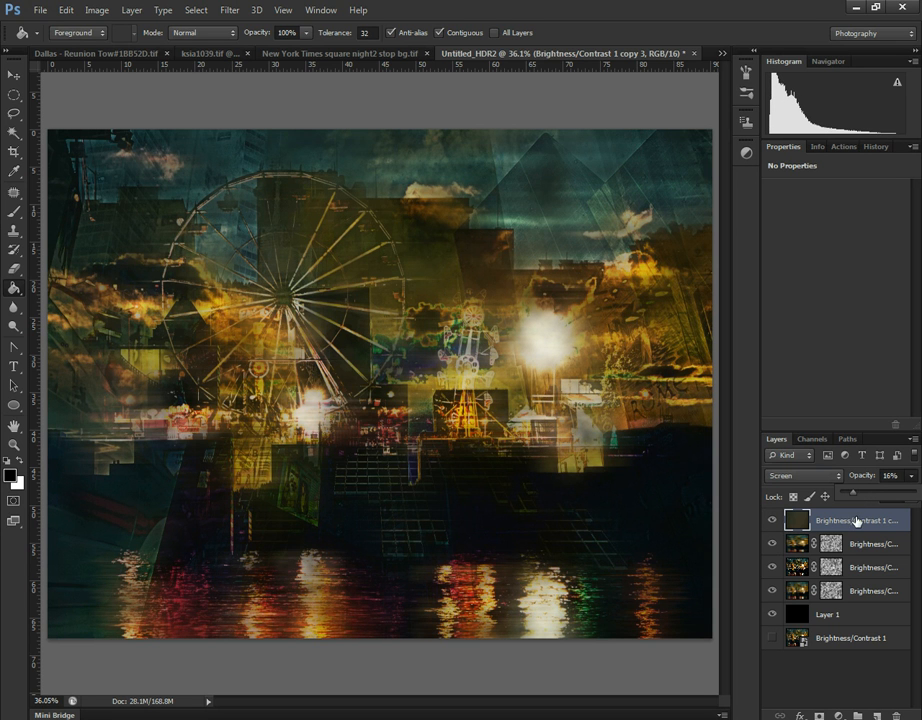
- Add a Curves adjustment at the top and shape an S-curve with shadows at input 60, output 40 and raised highlights
{"action": "left_click", "coordinate": [838, 716]}
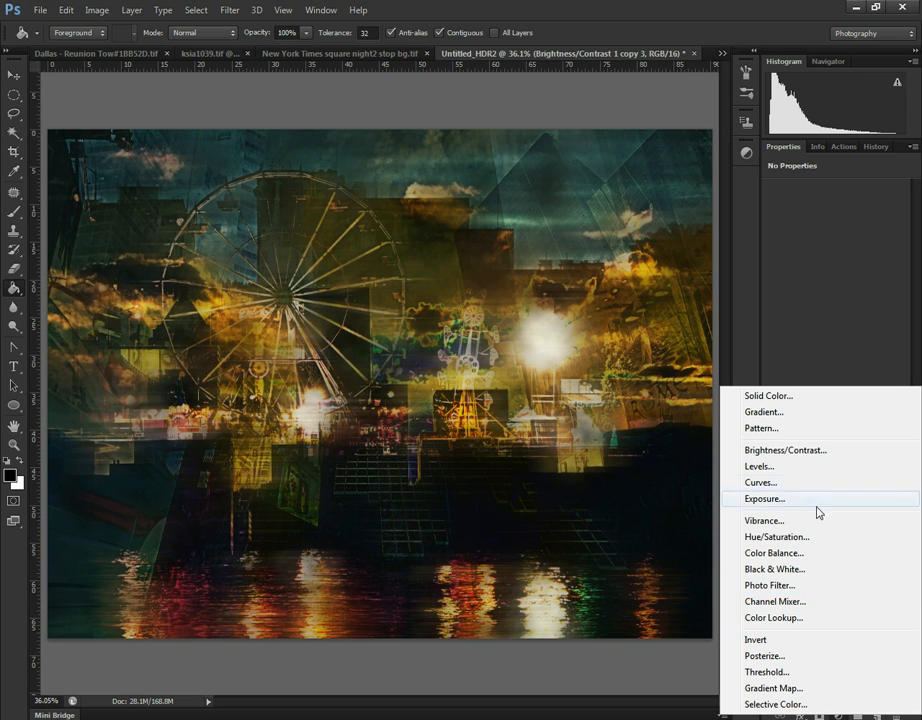
{"action": "left_click", "coordinate": [822, 482]}
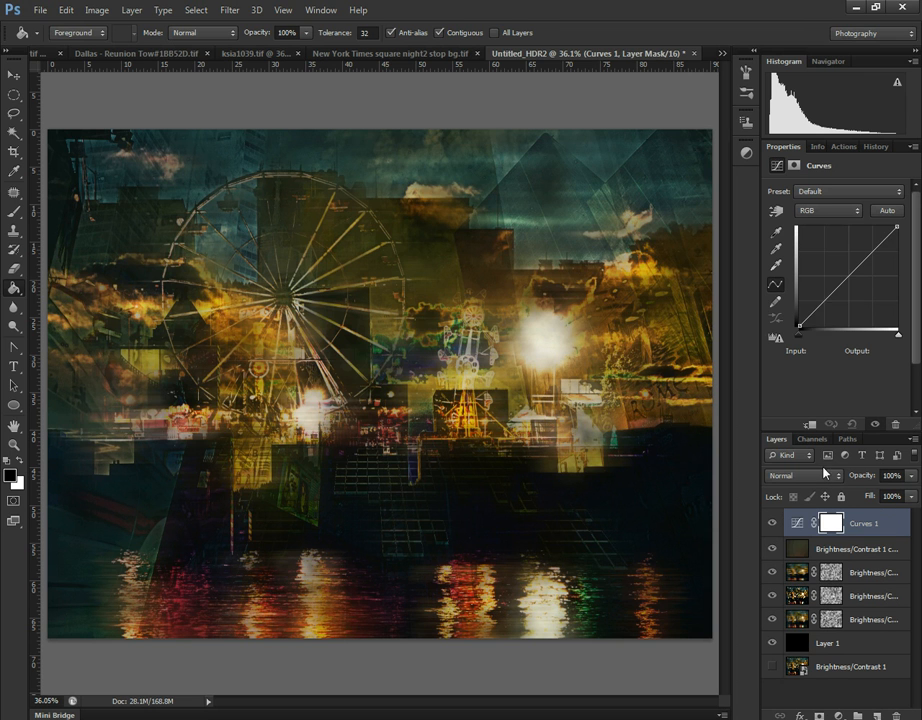
{"action": "left_click", "coordinate": [822, 302]}
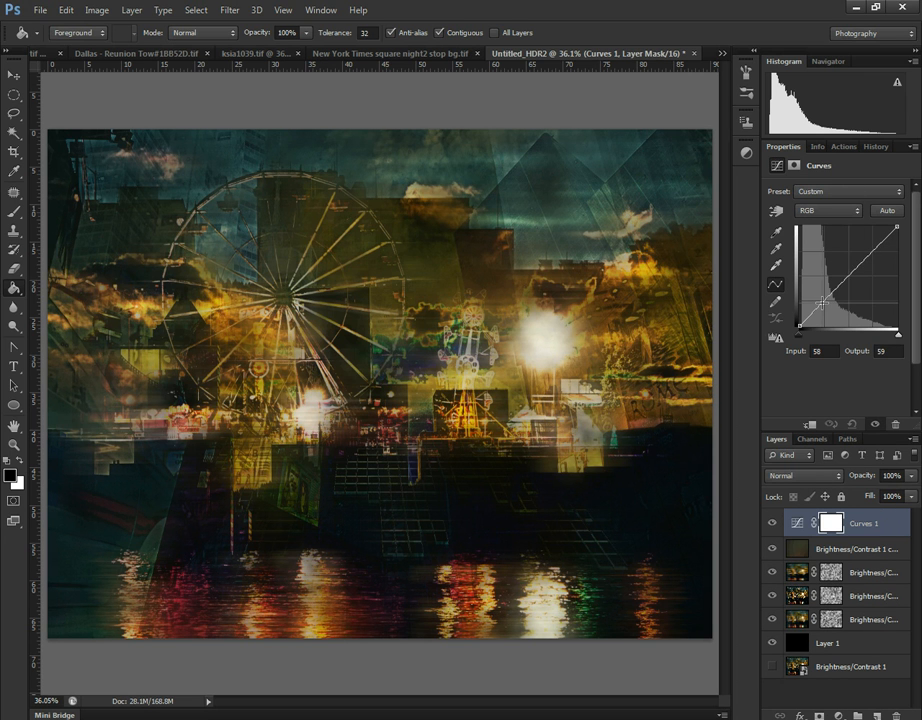
{"action": "left_click_drag", "start_coordinate": [847, 280], "coordinate": [825, 309]}
{"action": "left_click_drag", "start_coordinate": [864, 251], "coordinate": [868, 243]}
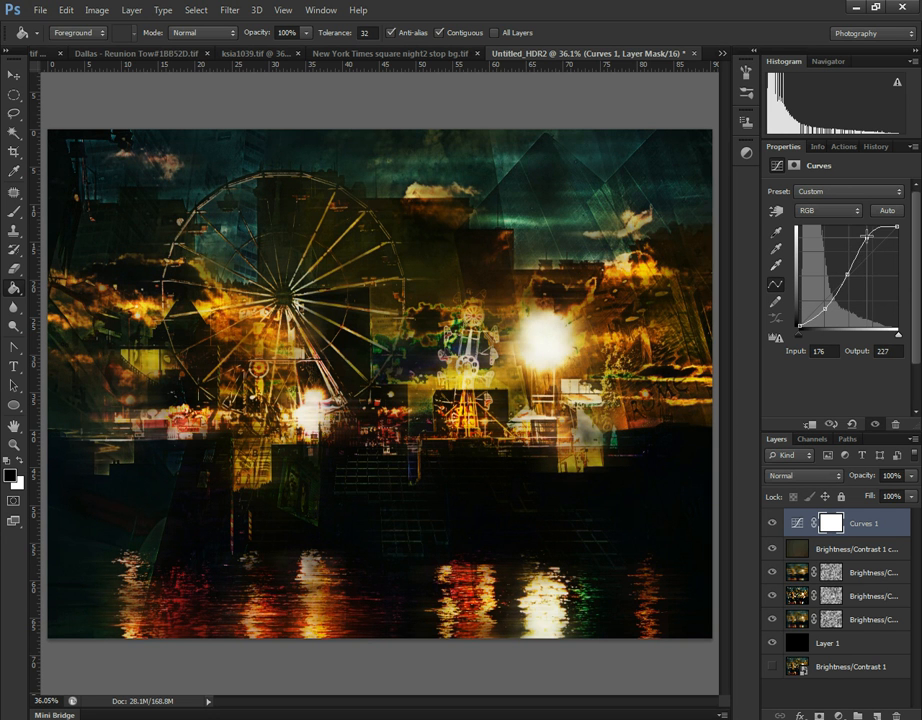
{"action": "left_click_drag", "start_coordinate": [826, 308], "coordinate": [823, 310]}
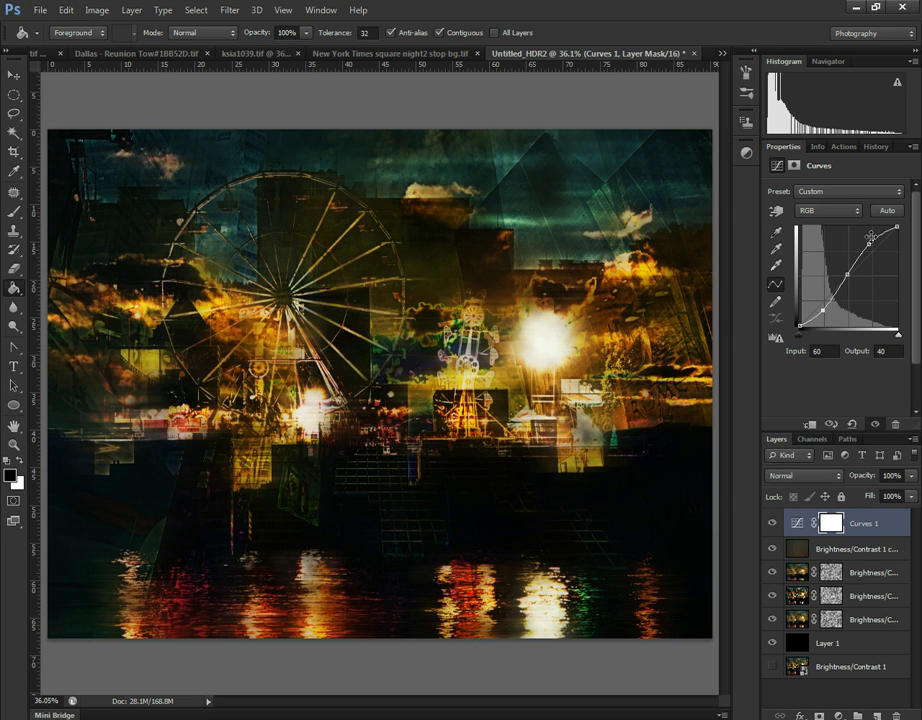
{"action": "left_click_drag", "start_coordinate": [866, 242], "coordinate": [875, 232]}
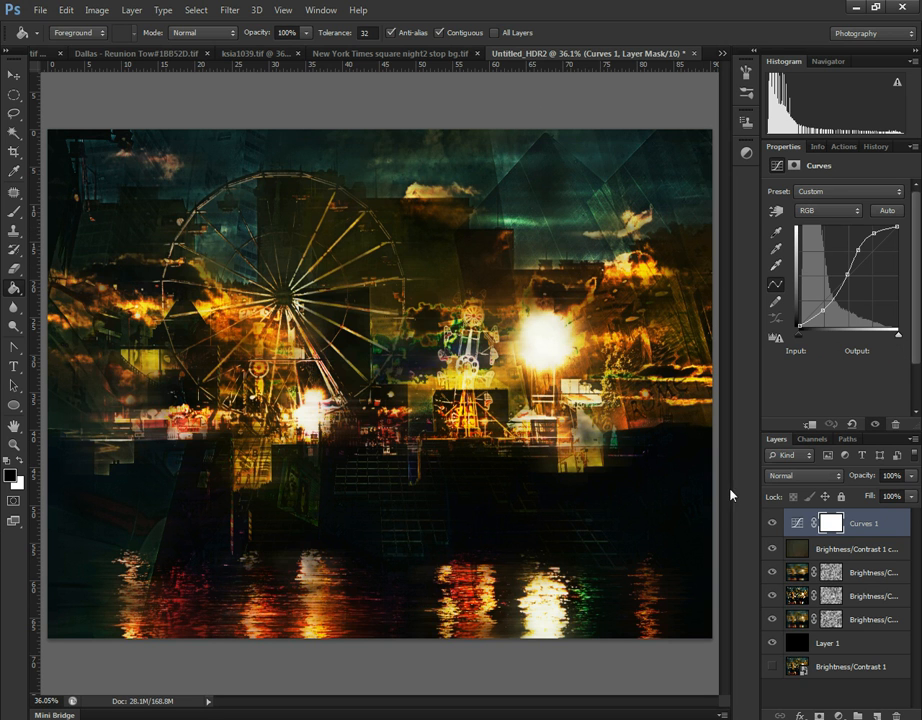
- Group everything from the Curves adjustment down to the black layer, show the base smart object and compare it with the group
{"action": "left_click", "coordinate": [860, 716]}
{"action": "left_click", "coordinate": [850, 660]}
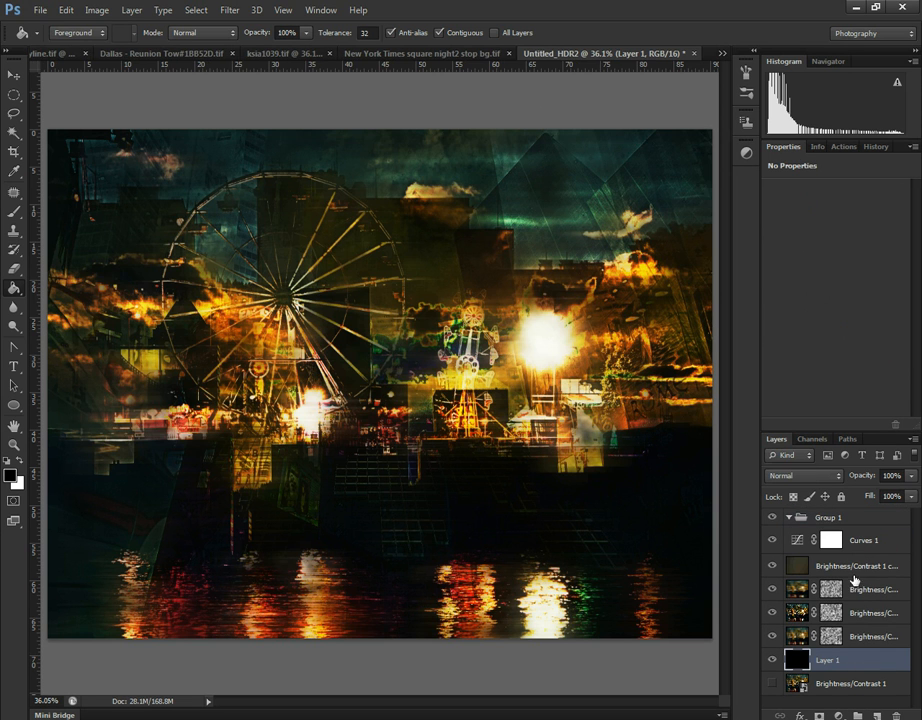
{"action": "left_click", "coordinate": [873, 541], "text": "shift"}
{"action": "left_click_drag", "start_coordinate": [873, 541], "coordinate": [870, 521]}
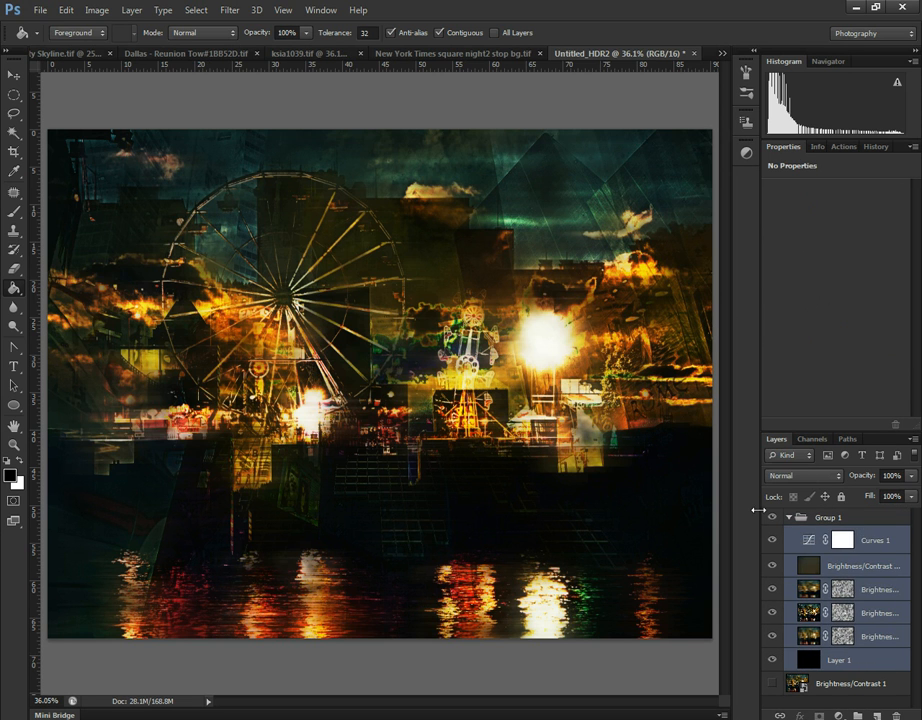
{"action": "left_click", "coordinate": [790, 517]}
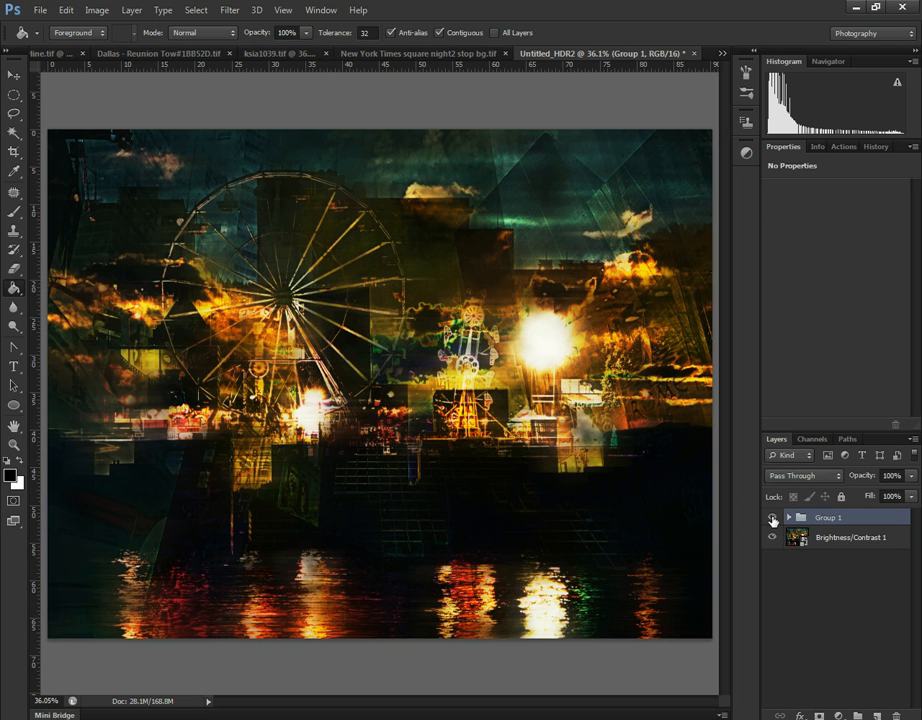
{"action": "left_click", "coordinate": [772, 518]}
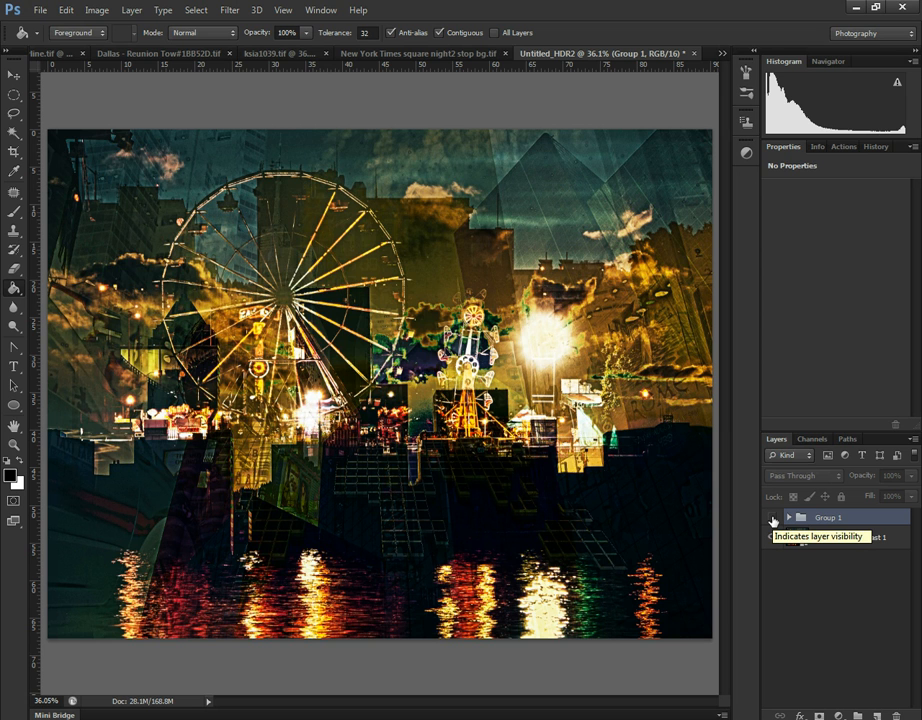
{"action": "left_click", "coordinate": [772, 518]}
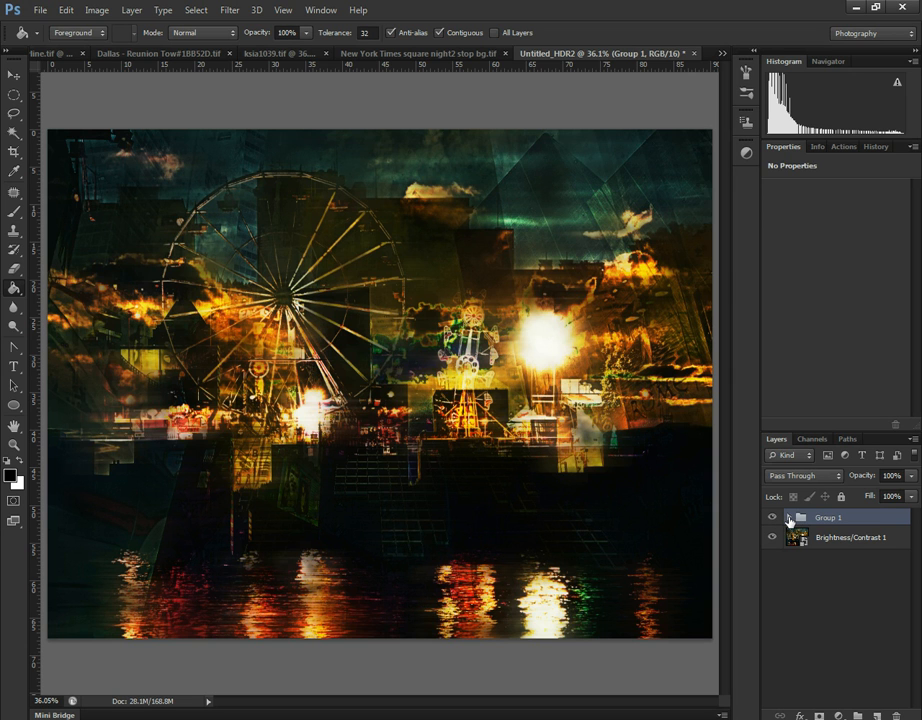
- Try inverting the cloud masks of the motion-blurred copy and the copy beneath it, then revert and collapse the group
{"action": "left_click", "coordinate": [789, 518]}
{"action": "left_click", "coordinate": [846, 590]}
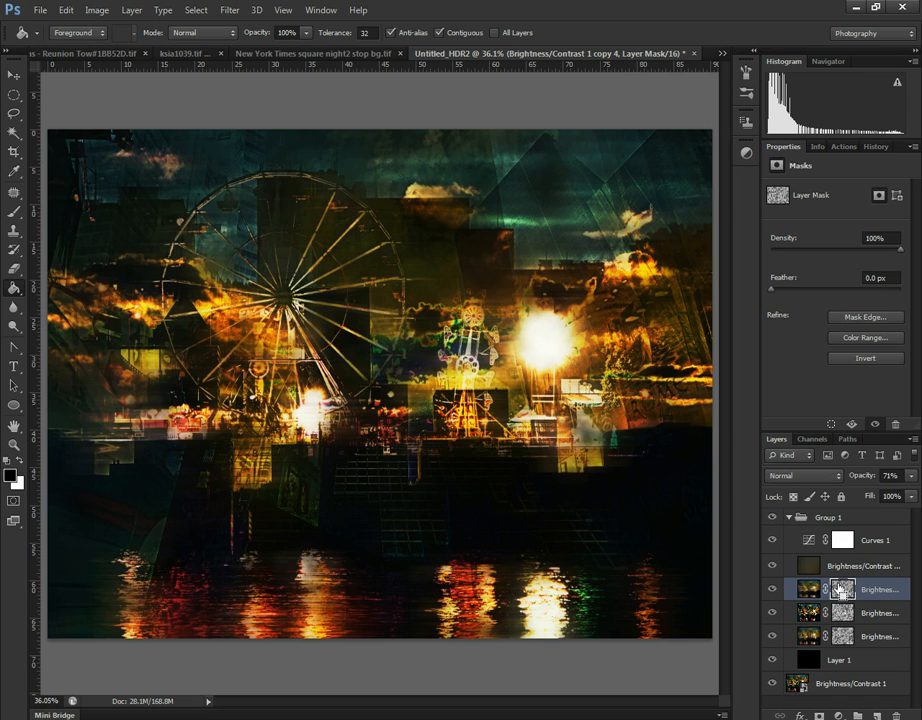
{"action": "key", "text": "ctrl+i"}
{"action": "left_click", "coordinate": [844, 613]}
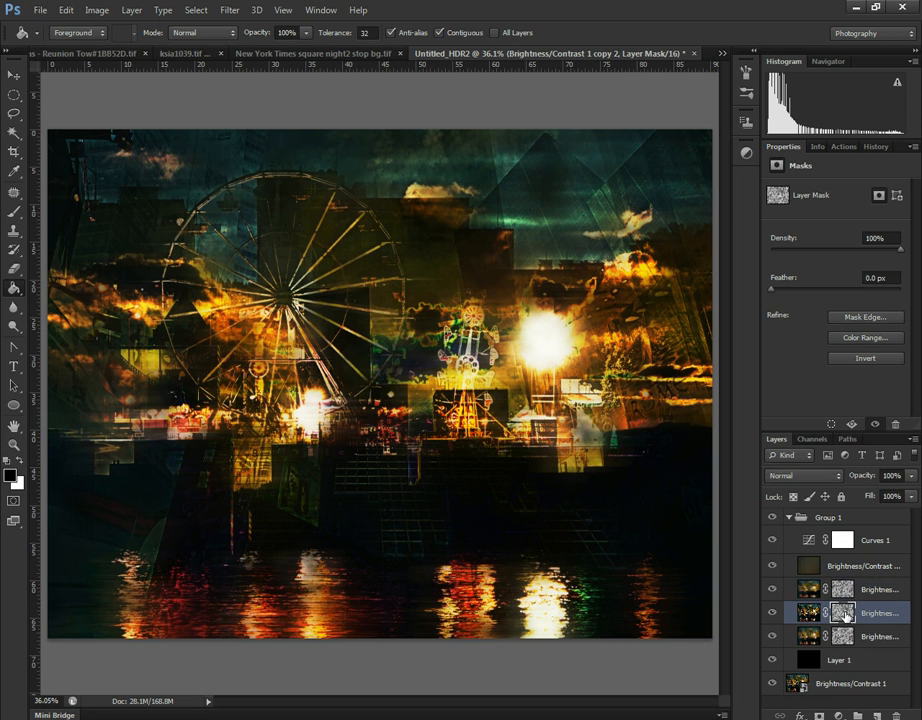
{"action": "key", "text": "ctrl+i"}
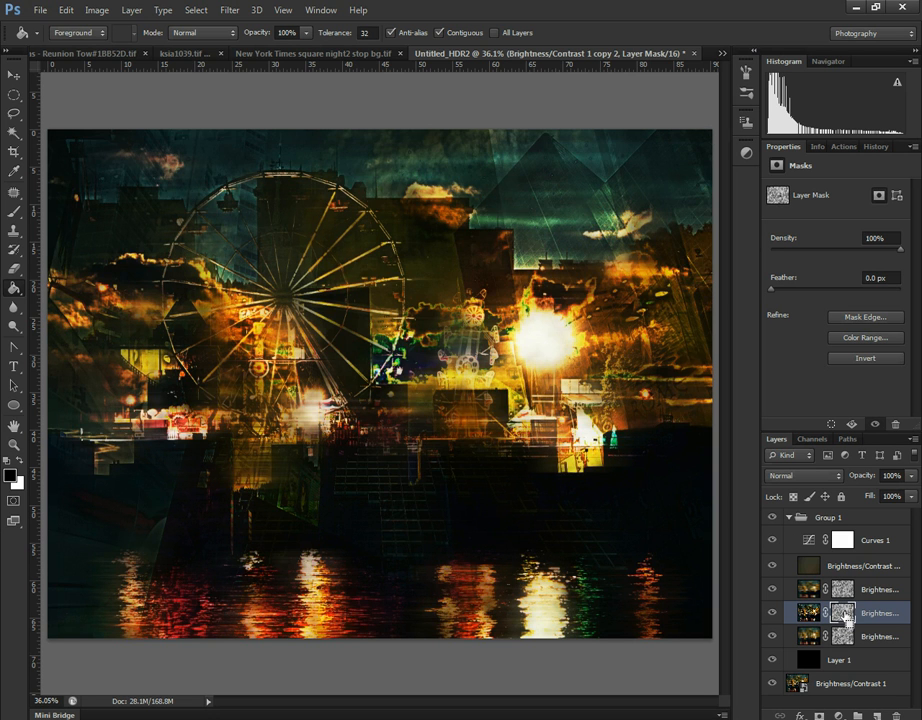
{"action": "key", "text": "ctrl+i"}
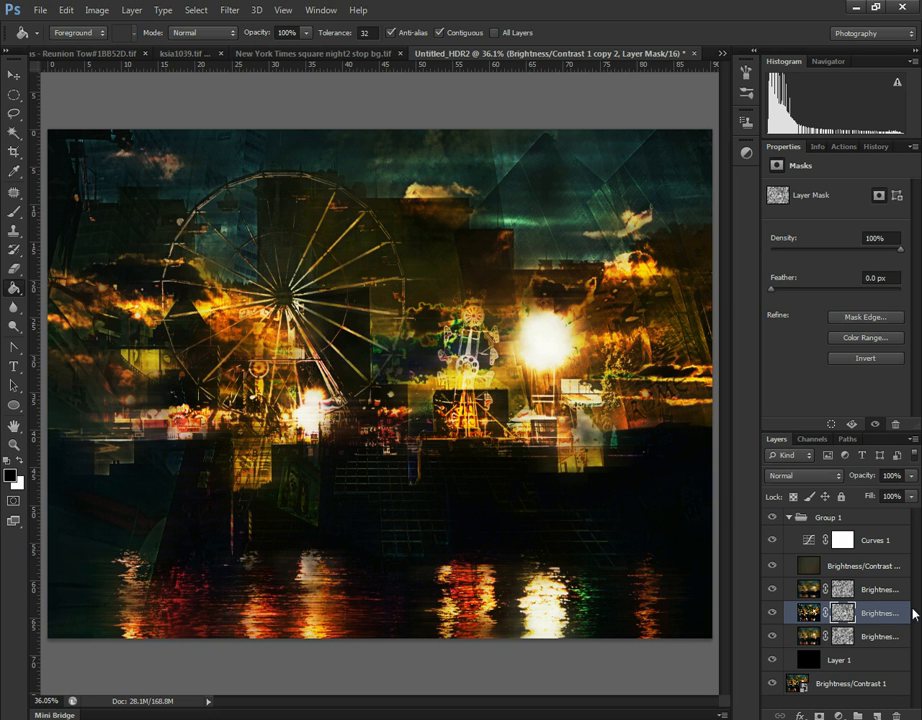
{"action": "left_click", "coordinate": [789, 517]}
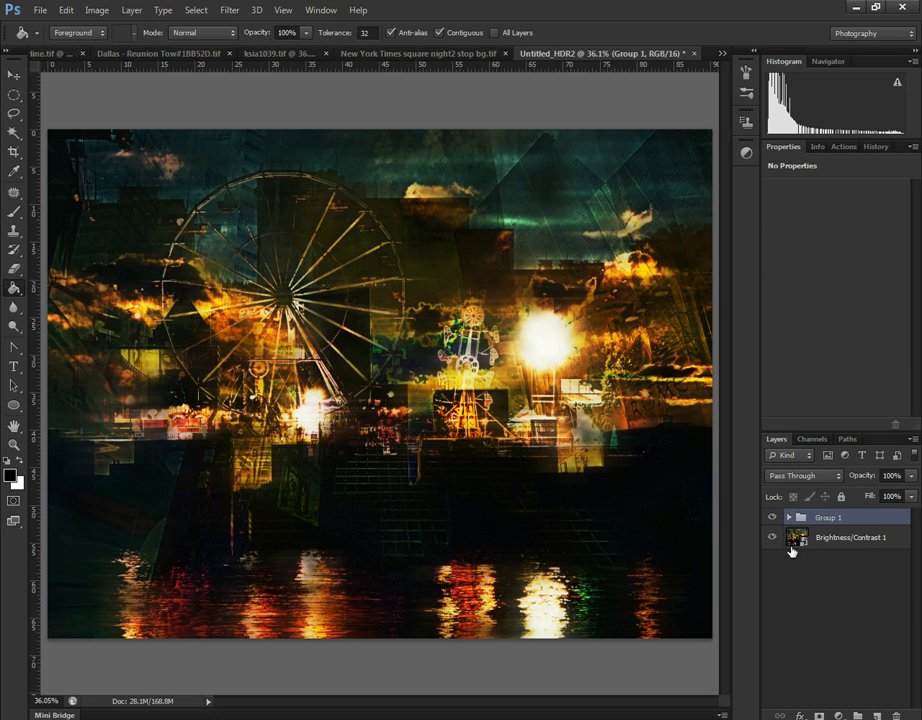